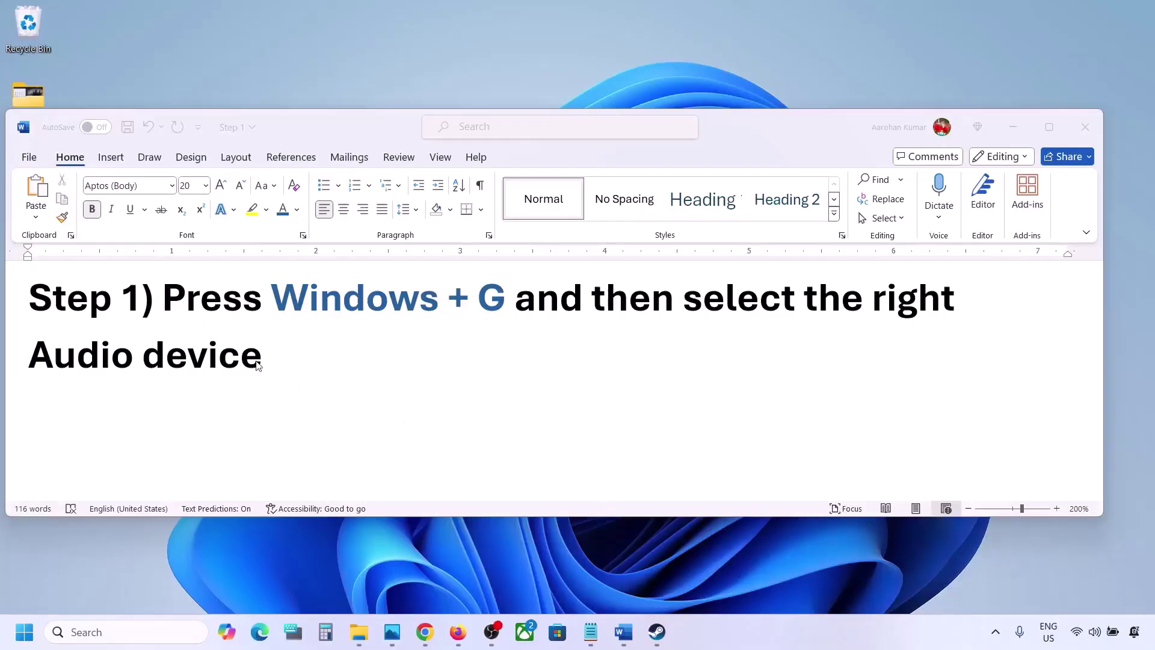
Open the Xbox Game Bar audio widget and keep Speakers (Realtek(R) Audio) as the default output
left_click_drag(163, 298, 269, 343)
left_click(326, 371)
key("super+g")
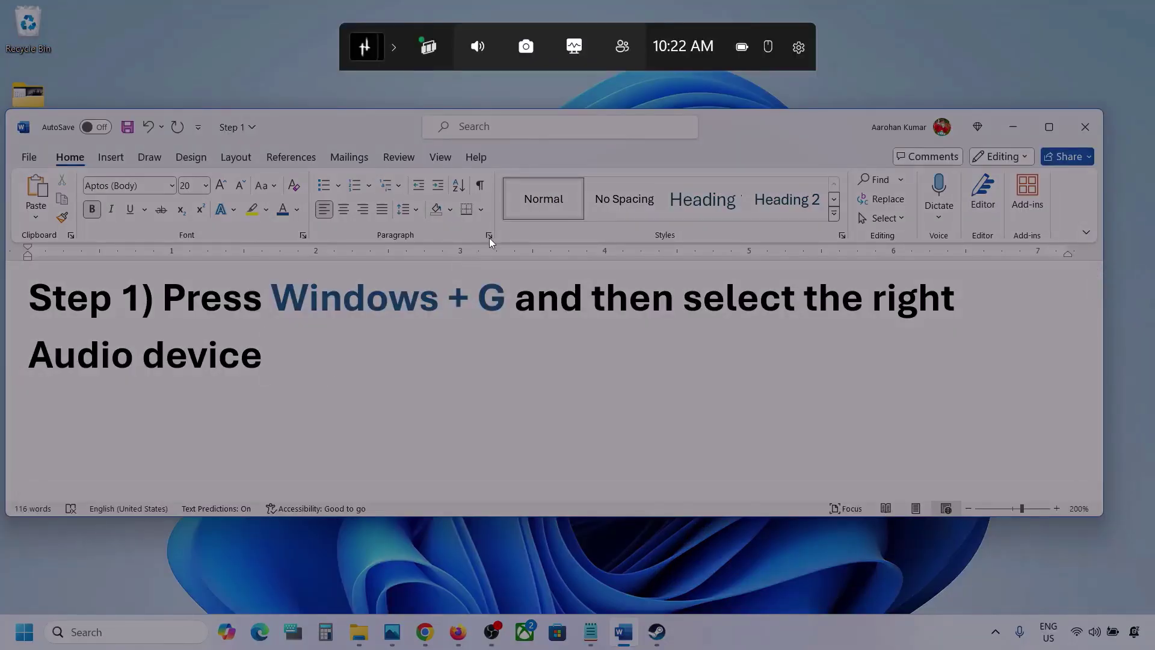
left_click(479, 50)
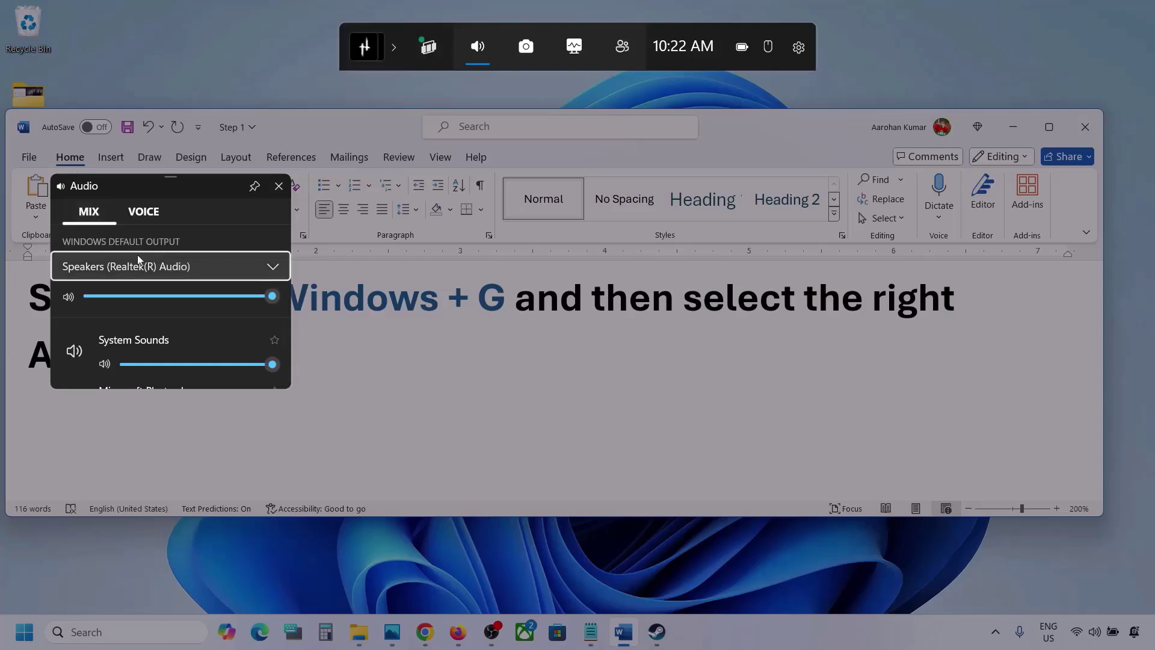
left_click(274, 268)
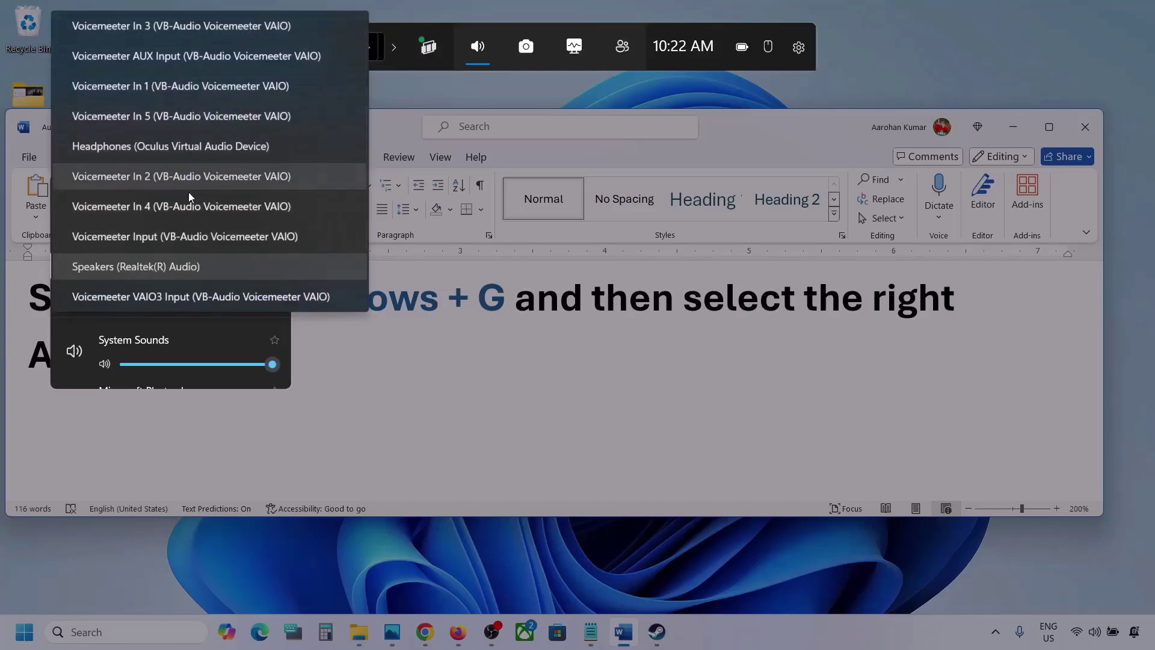
left_click(181, 269)
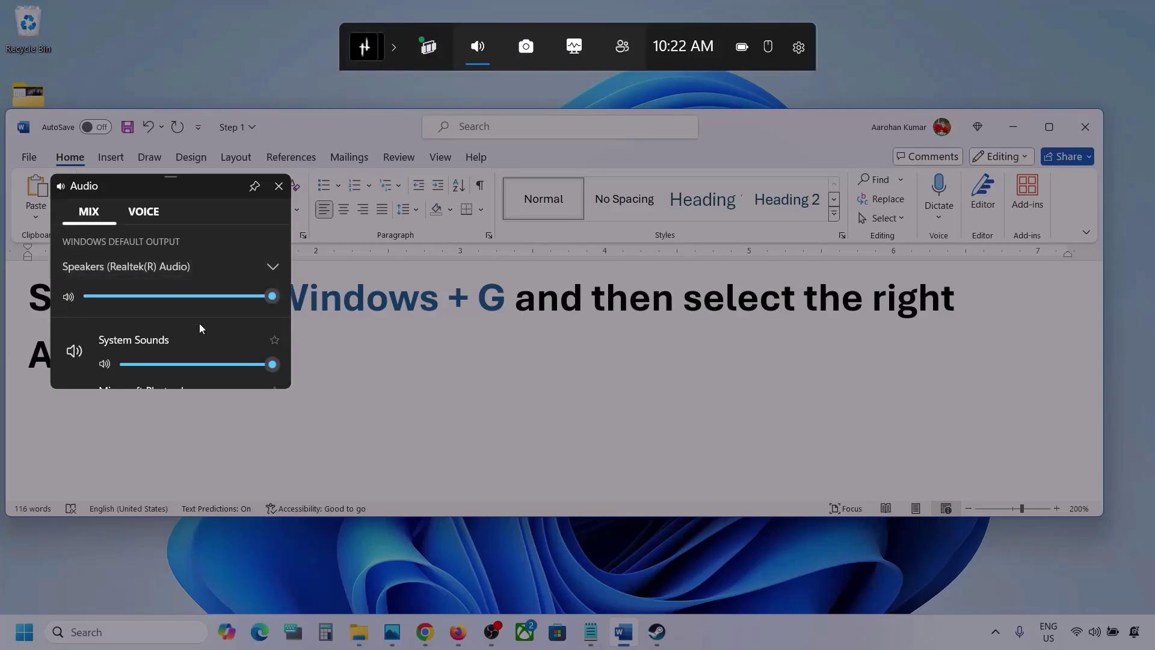
Enlarge the audio panel and confirm each app's volume, including Microsoft Photos Legacy, is 100
scroll(200, 338, "down", 2)
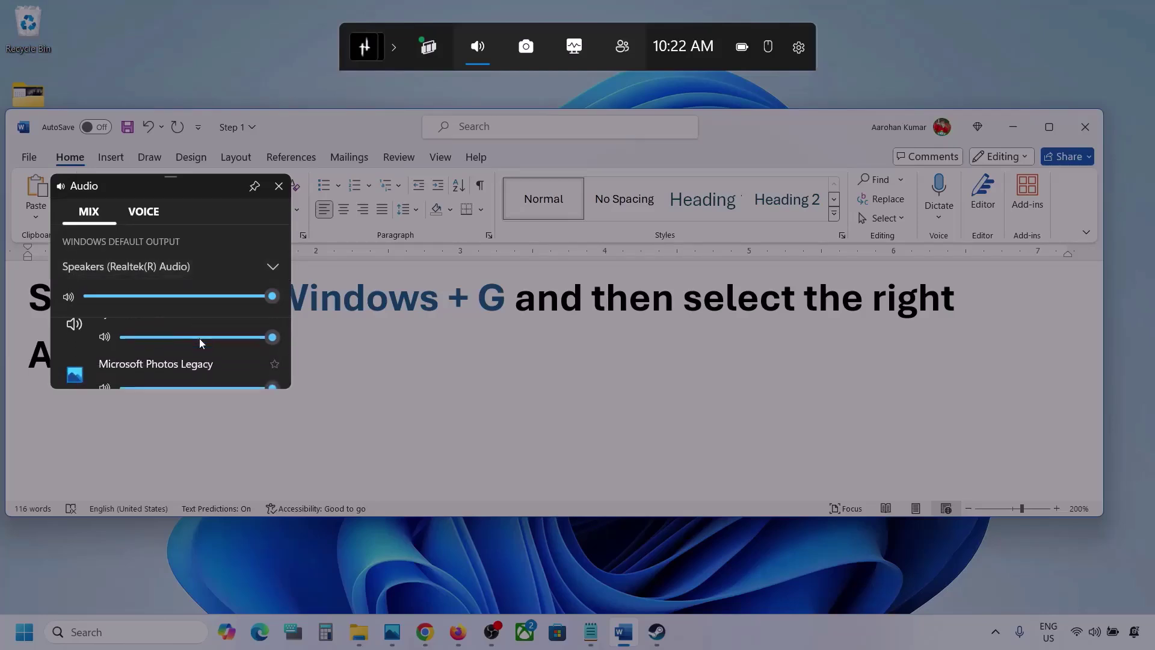
left_click_drag(188, 391, 183, 530)
scroll(174, 416, "up", 1)
scroll(174, 416, "down", 1)
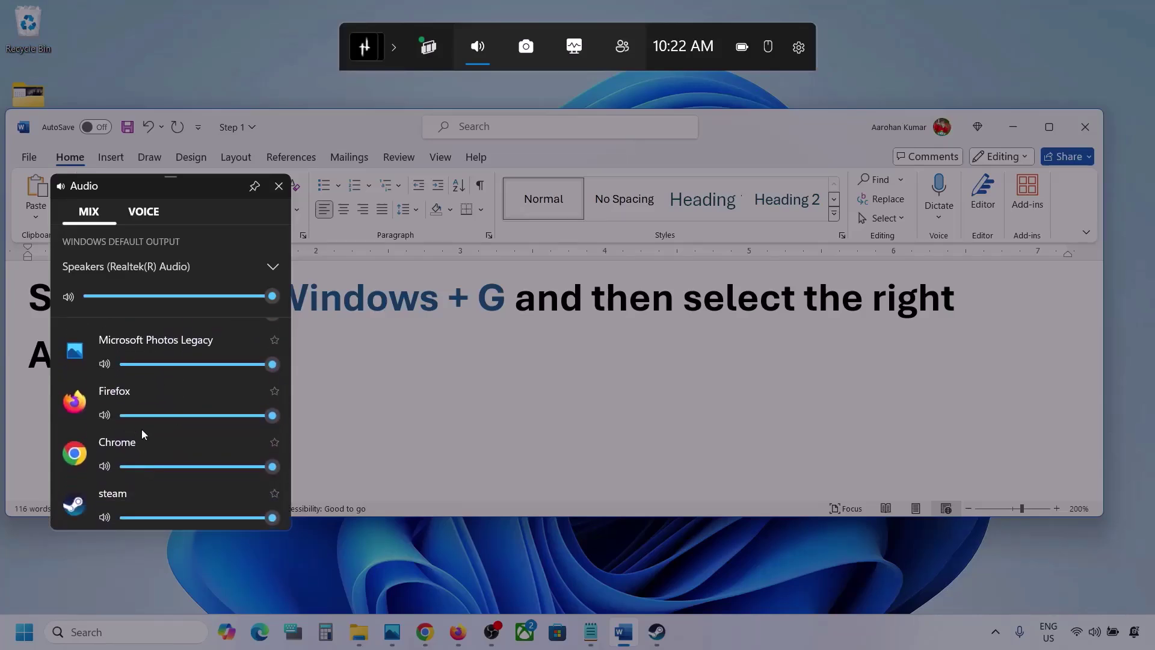
scroll(142, 428, "up", 1)
mouse_move(275, 415)
left_mouse_down()
mouse_move(182, 420)
mouse_move(284, 415)
left_mouse_up()
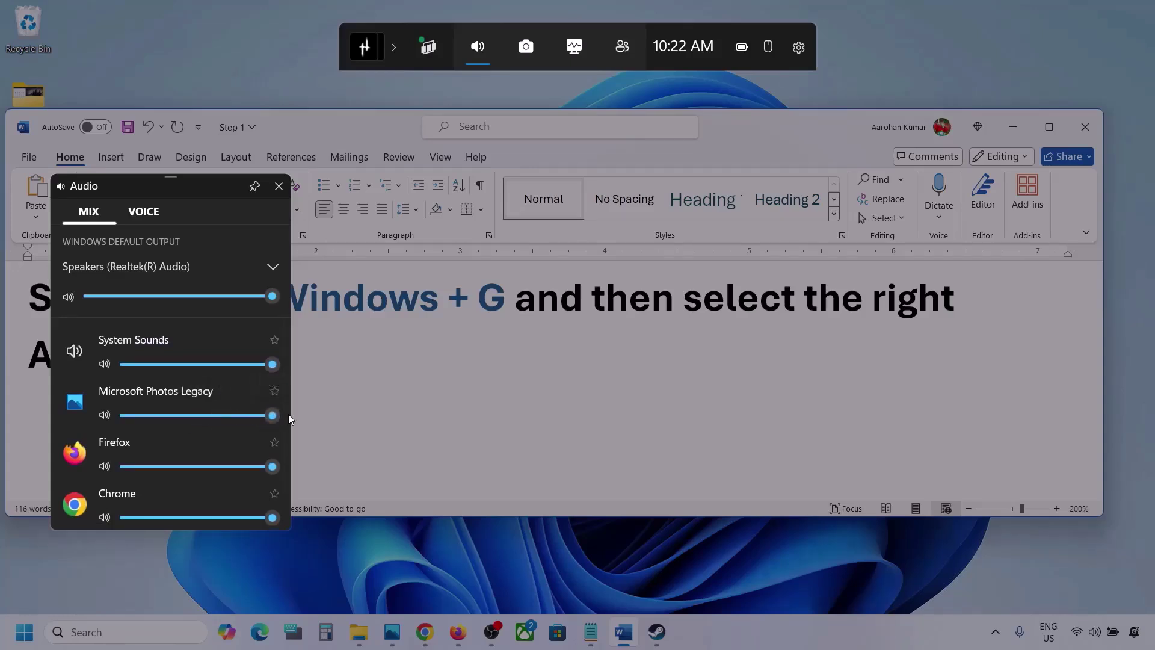
scroll(213, 435, "down", 1)
mouse_move(273, 417)
left_mouse_down()
mouse_move(234, 419)
mouse_move(292, 423)
left_mouse_up()
scroll(170, 444, "down", 1)
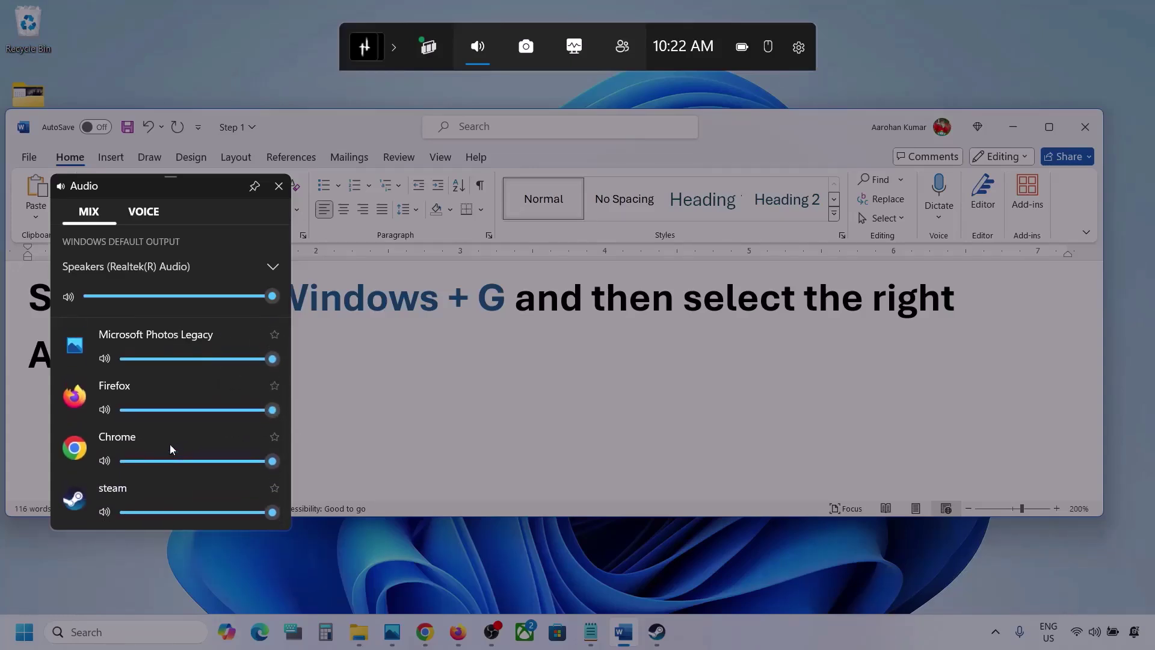
scroll(149, 471, "up", 1)
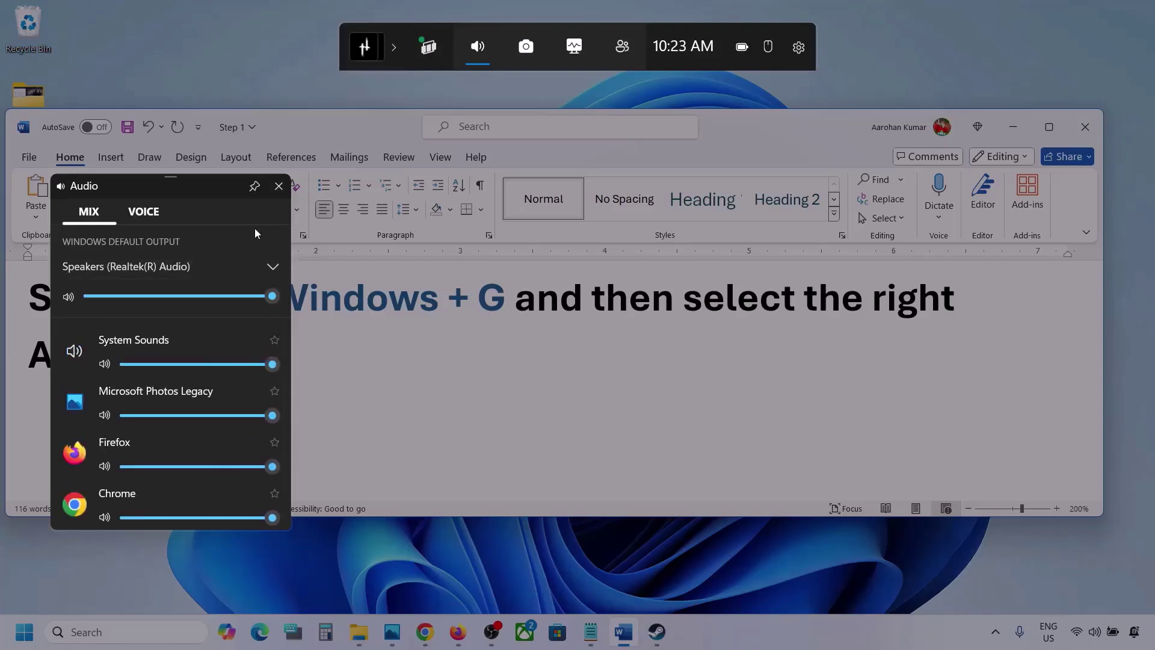
On Voice, set Microphone Array as both inputs and Speakers (Realtek(R) Audio) as communications output
left_click(142, 212)
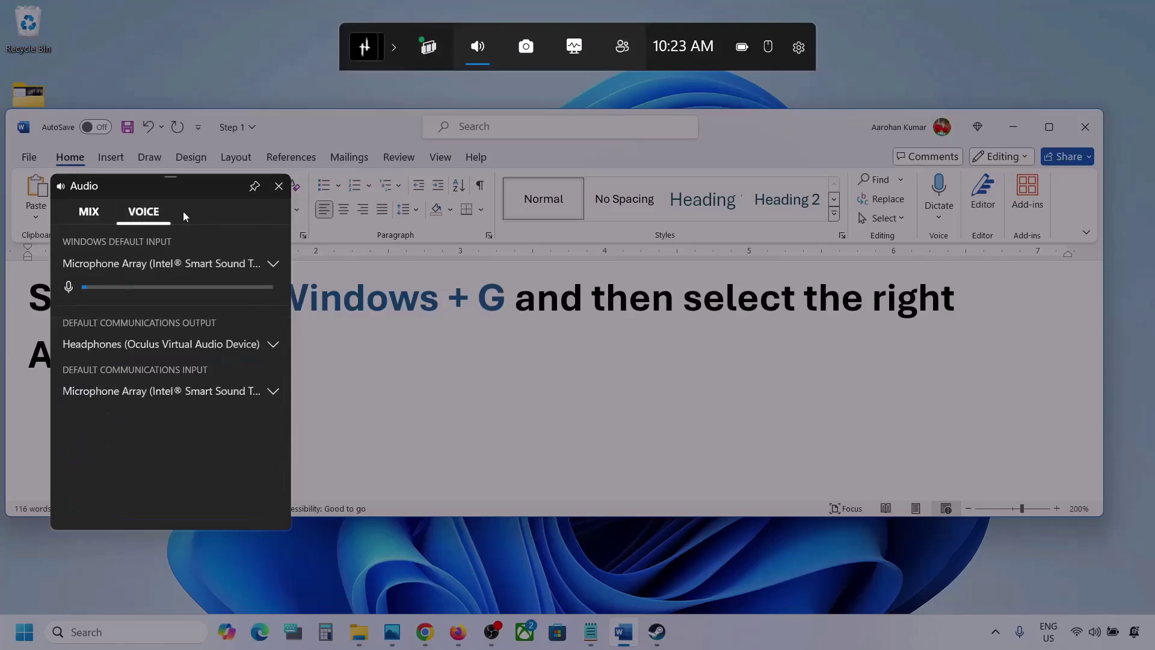
left_click(277, 261)
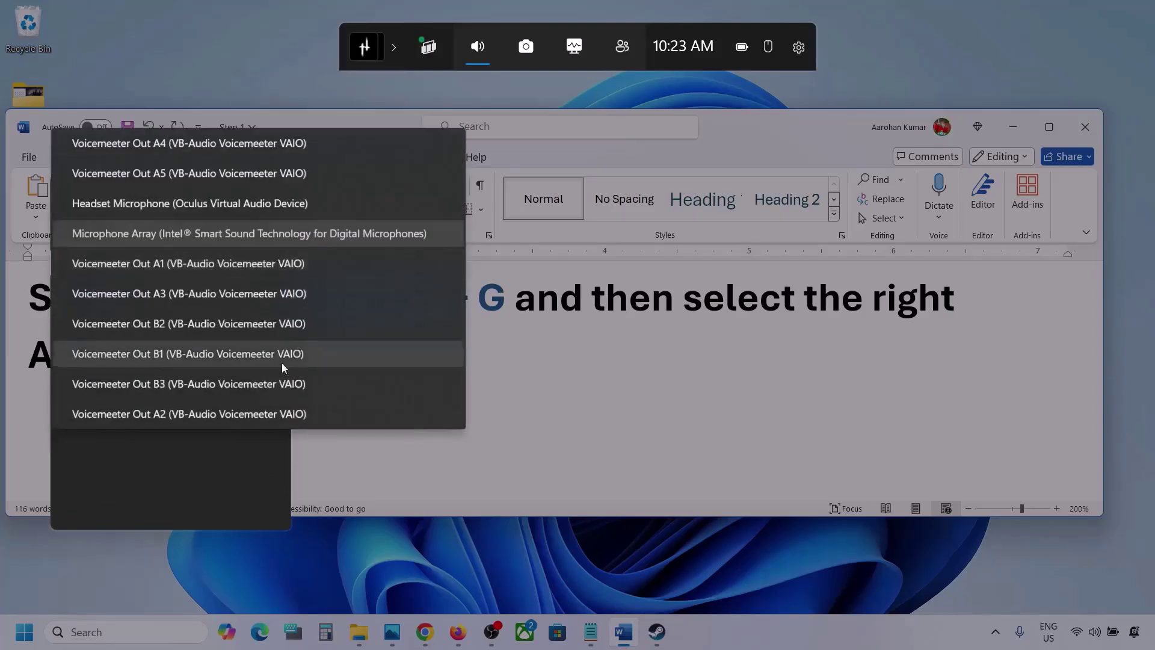
left_click(273, 236)
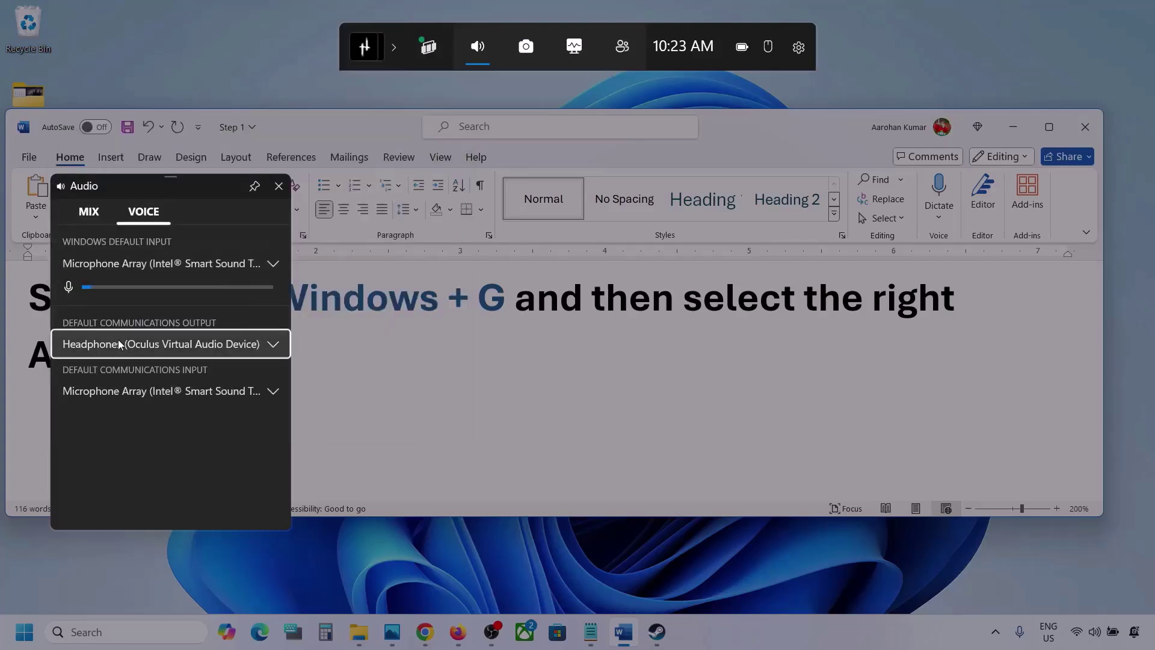
left_click(275, 347)
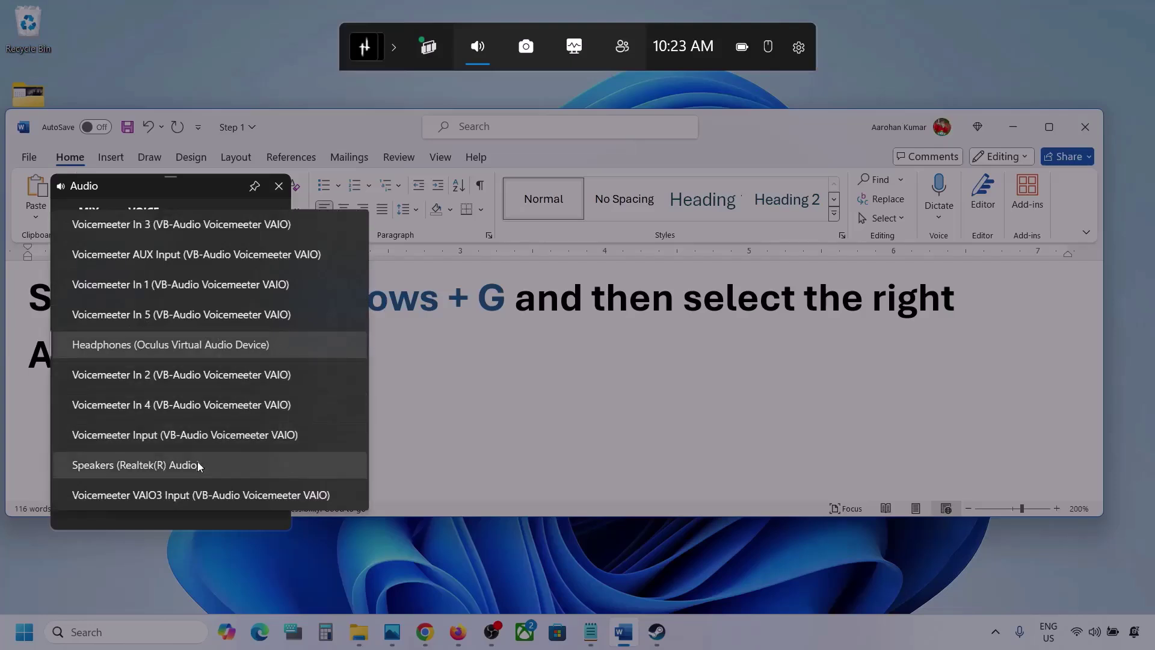
left_click(182, 464)
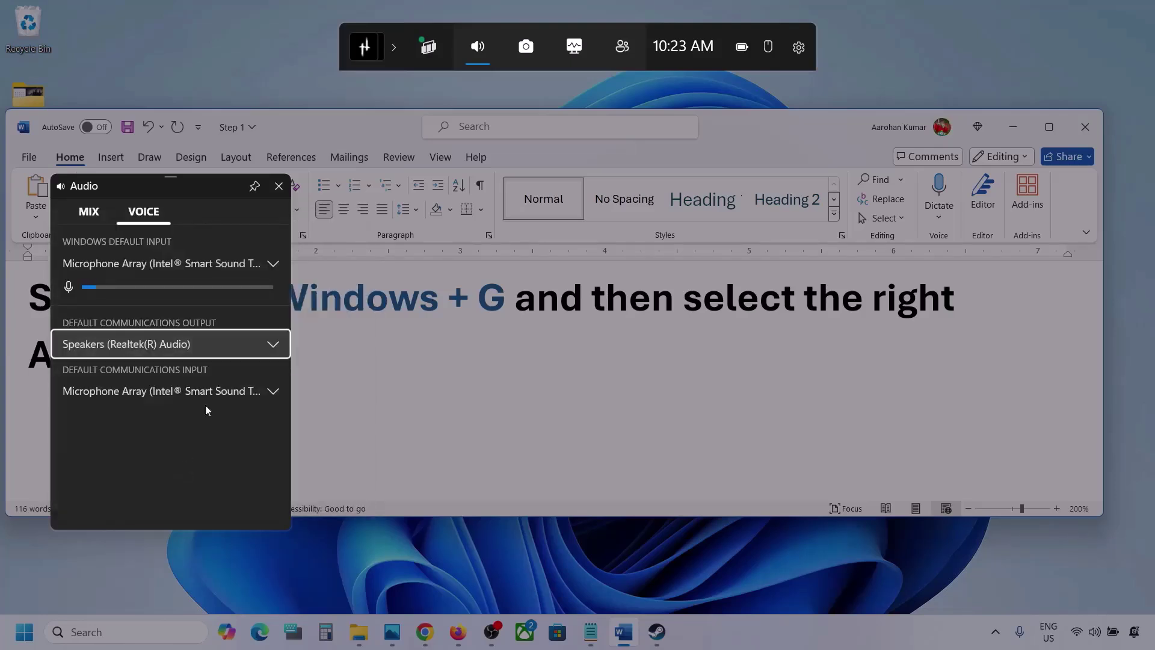
left_click(268, 391)
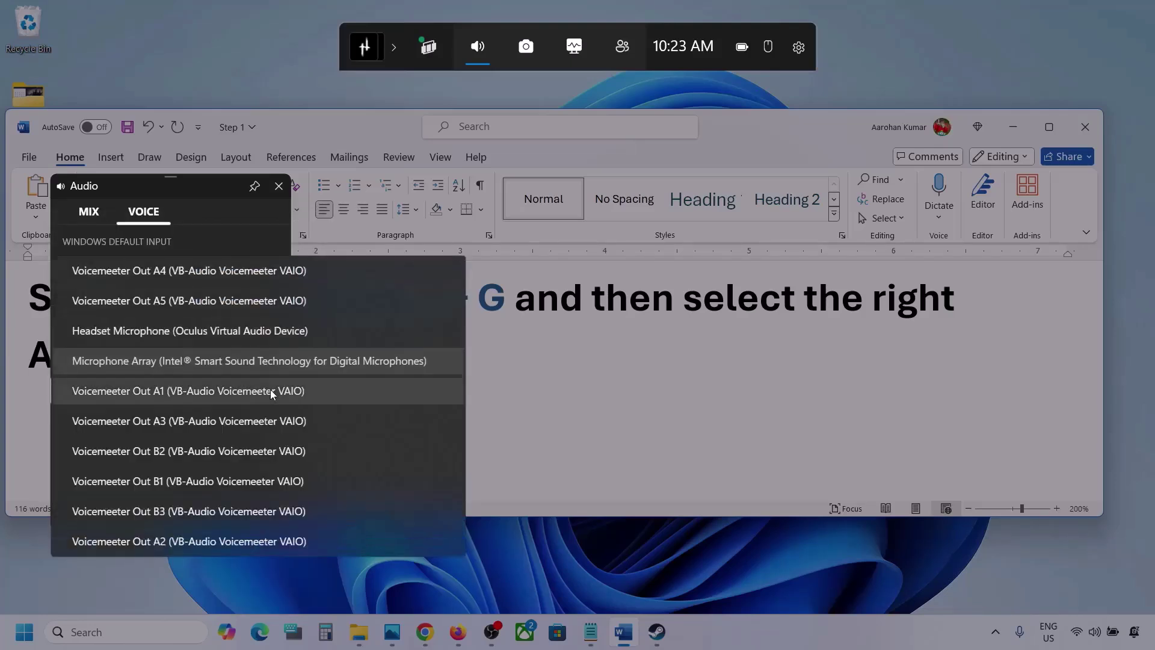
left_click(313, 361)
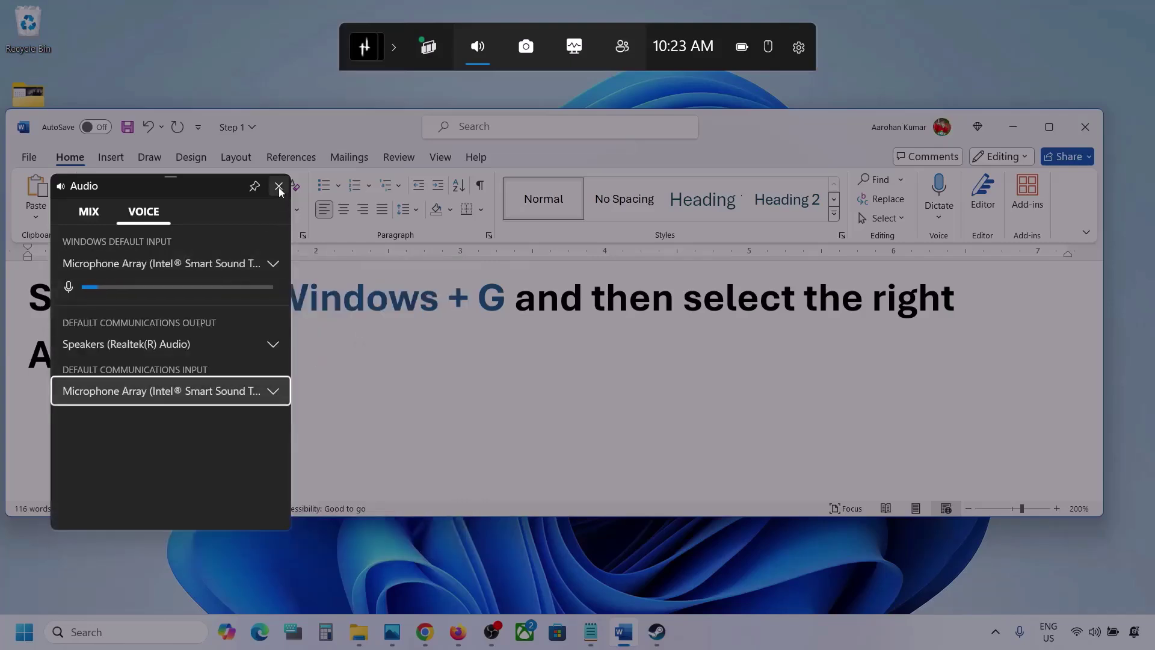
left_click(279, 187)
Close Game Bar, highlight Step 2's unmuted-volume phrase in Word, and minimize Word
left_click(626, 84)
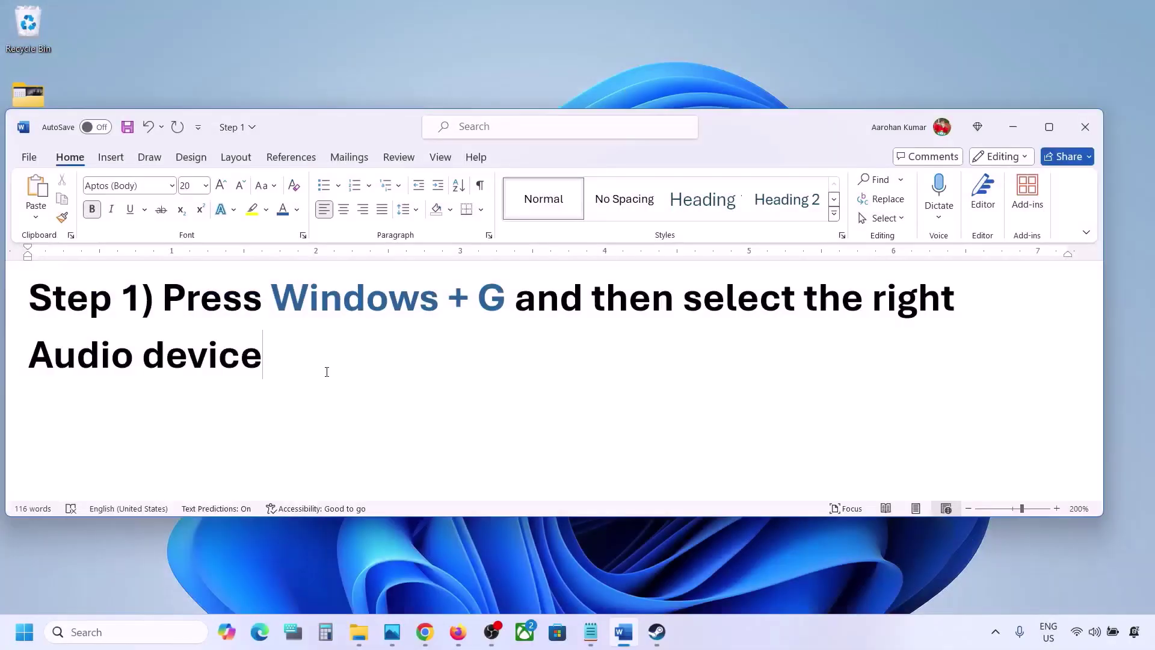
left_click(24, 632)
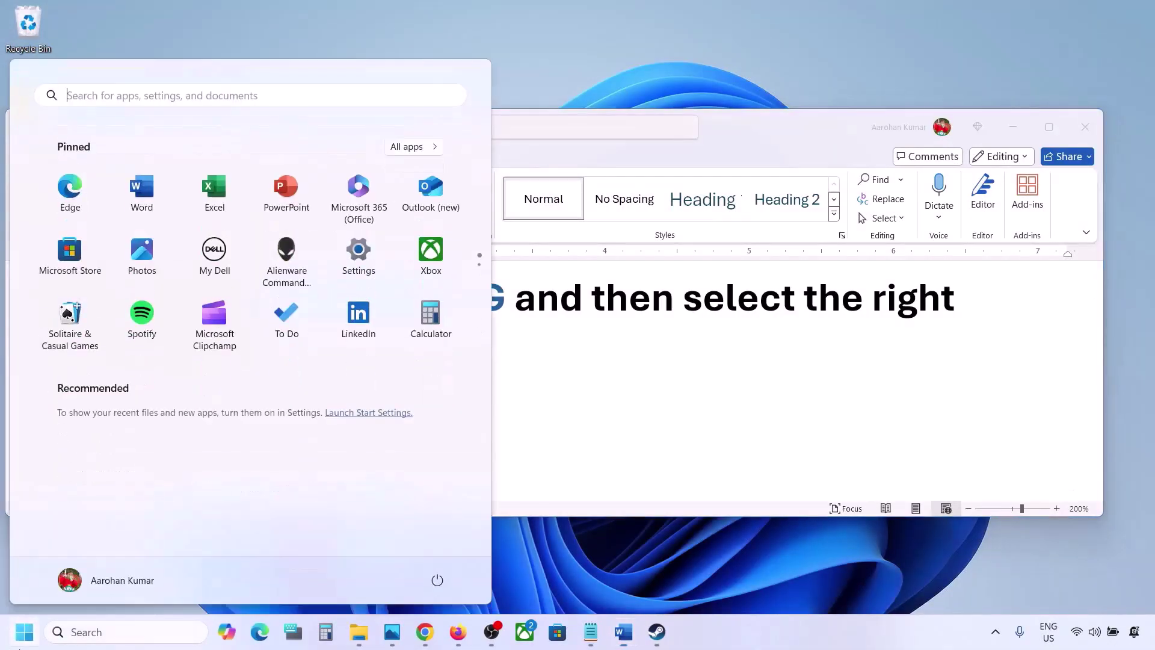
left_click(544, 475)
scroll(543, 472, "down", 3)
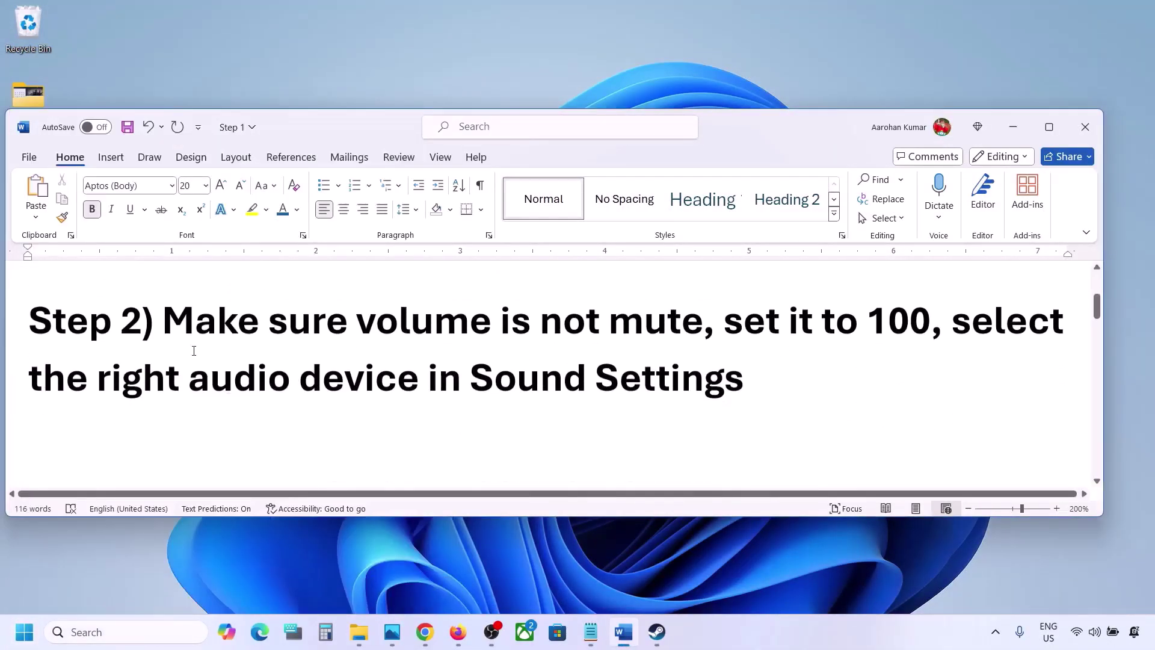
left_click_drag(179, 334, 703, 328)
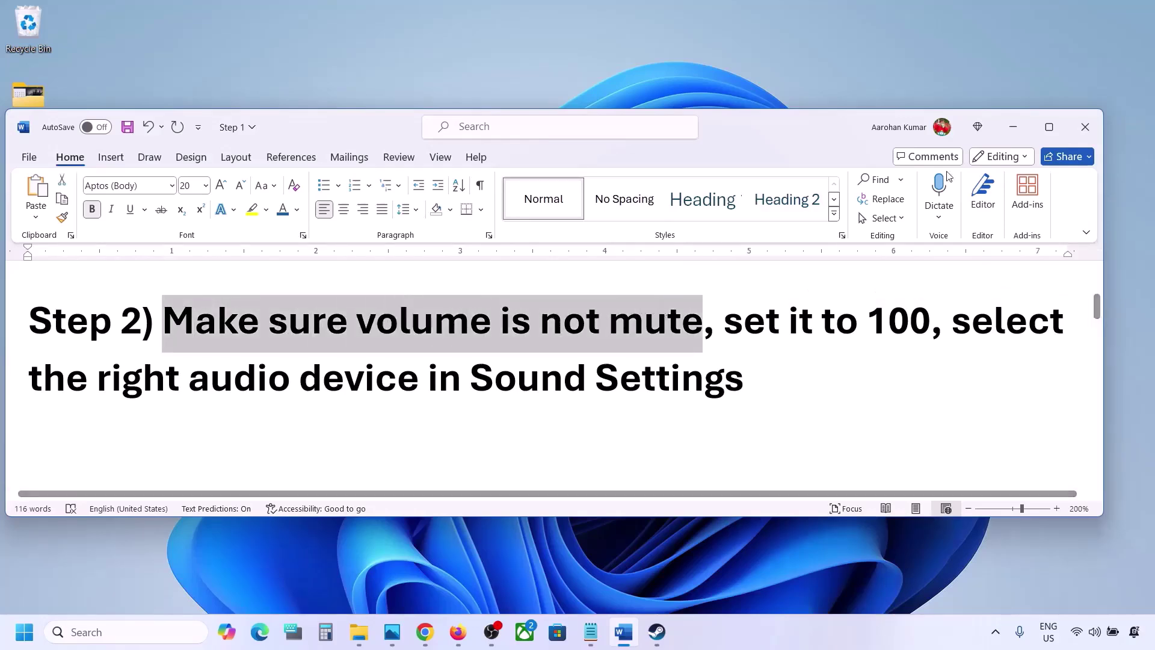
left_click(1017, 126)
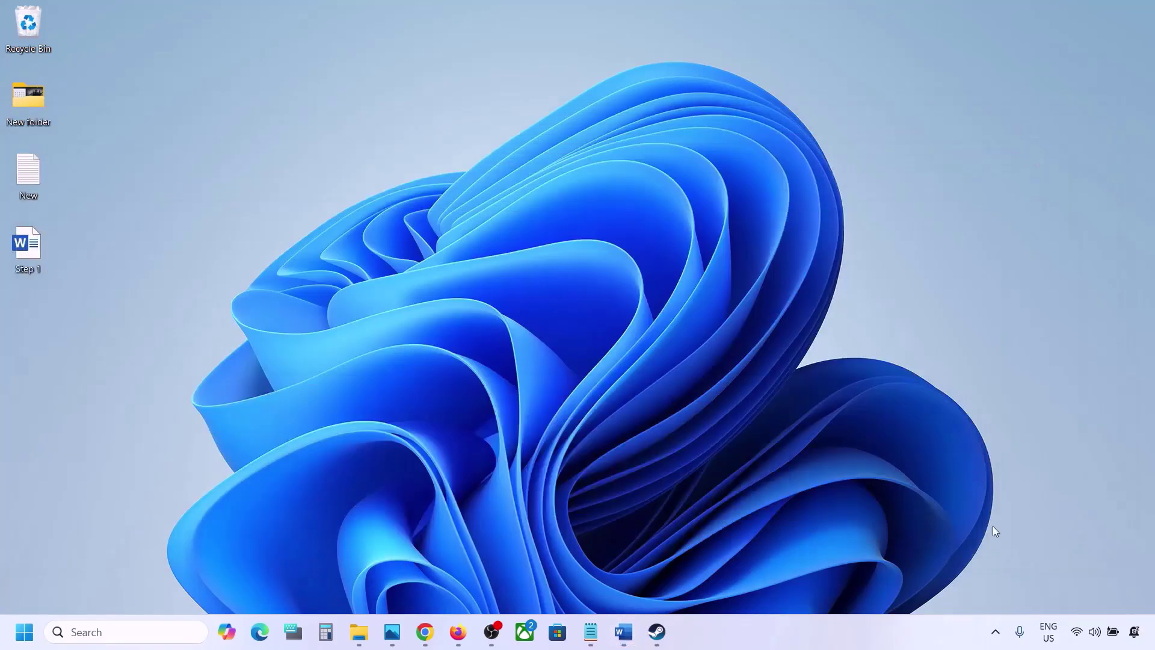
right_click(1097, 637)
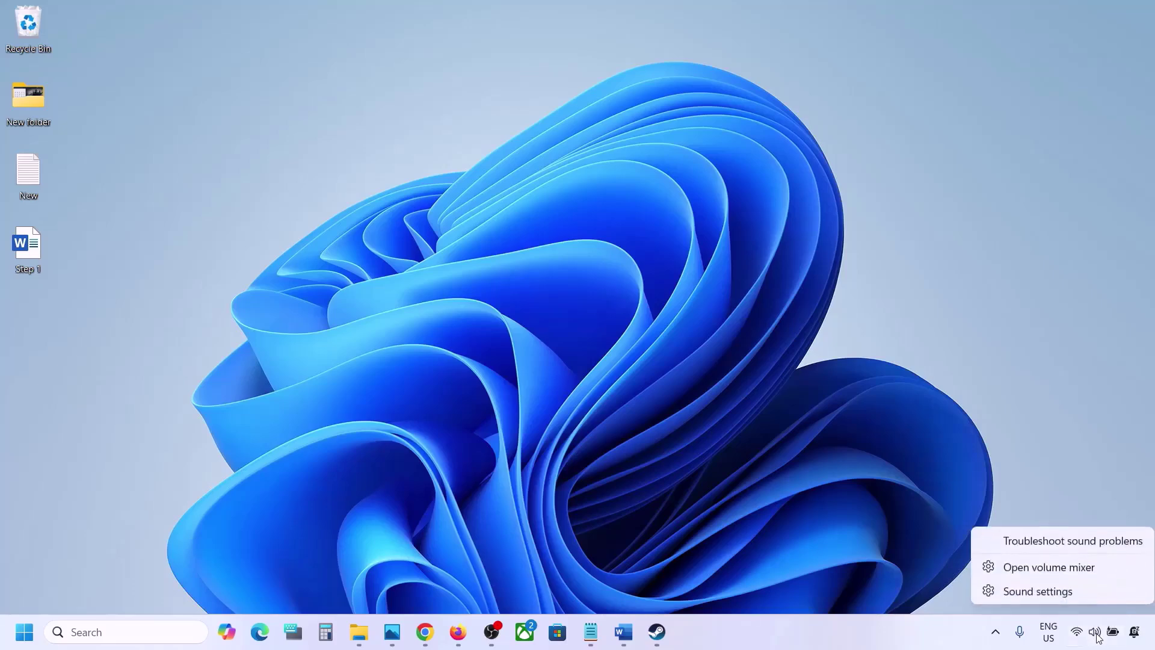
left_click(1060, 574)
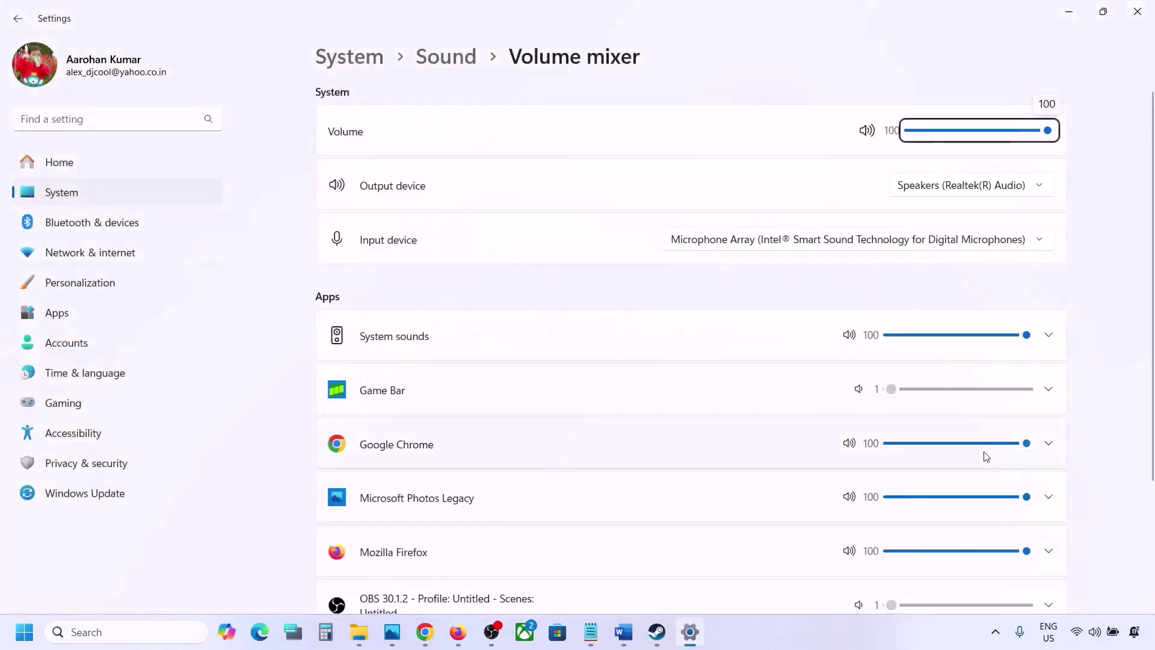
scroll(716, 428, "down", 2)
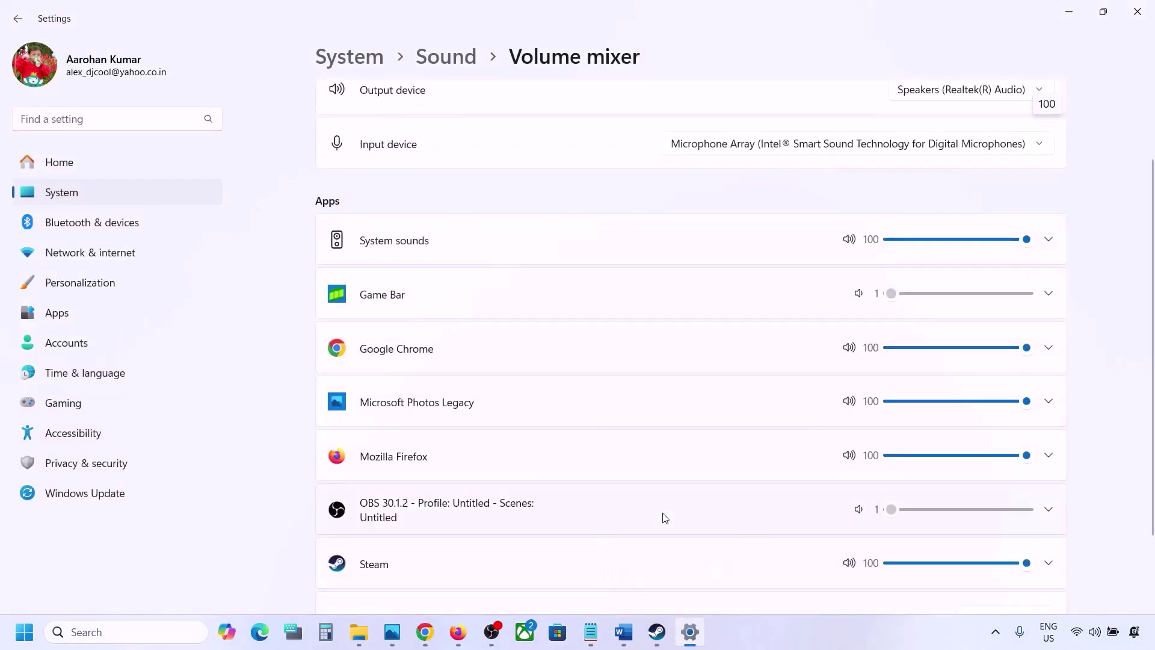
scroll(665, 518, "down", 1)
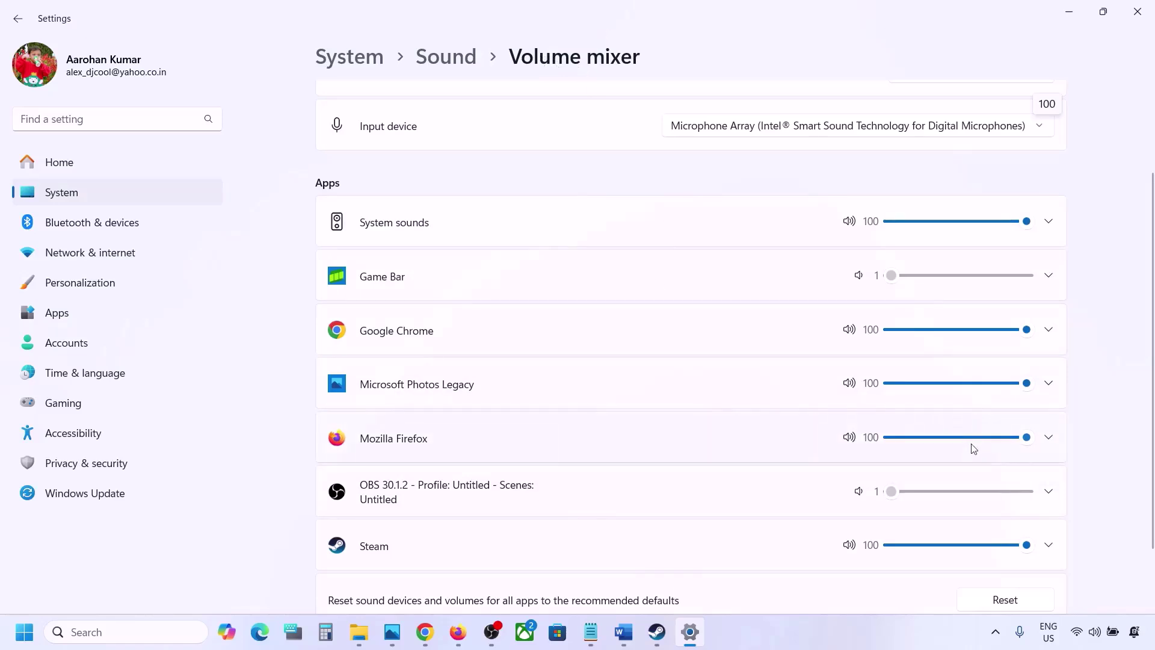
mouse_move(1026, 544)
left_mouse_down()
mouse_move(969, 549)
mouse_move(1045, 544)
left_mouse_up()
left_click(1150, 7)
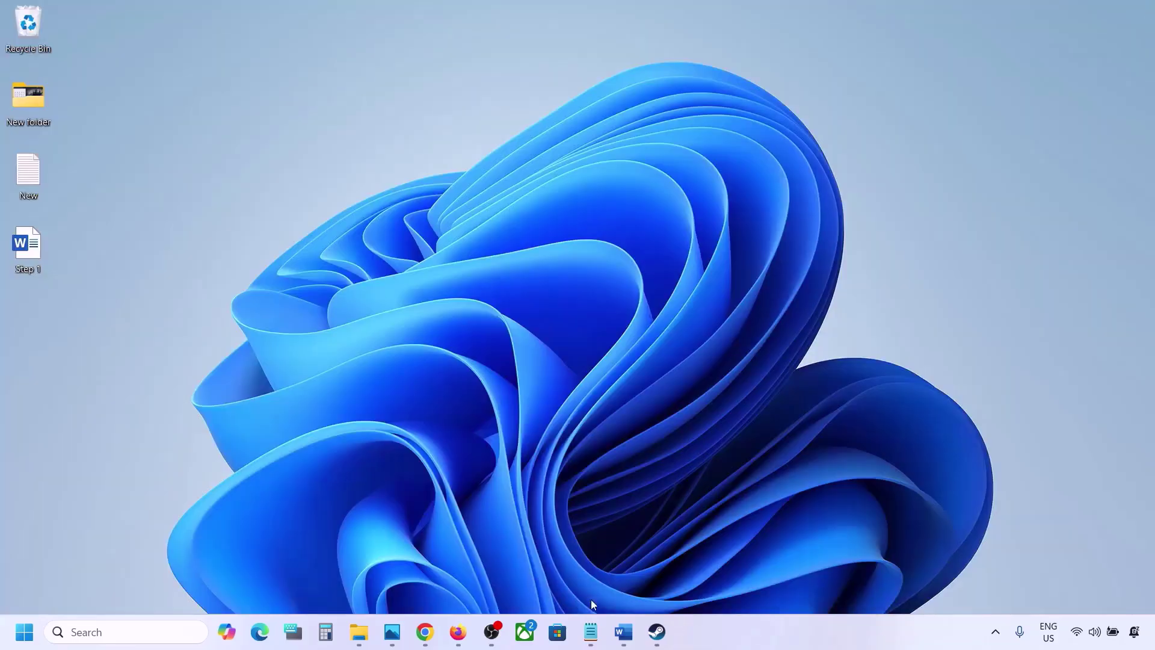
Restore Word, highlight the choose-audio-device phrase, and bring up the taskbar sound options
left_click(624, 632)
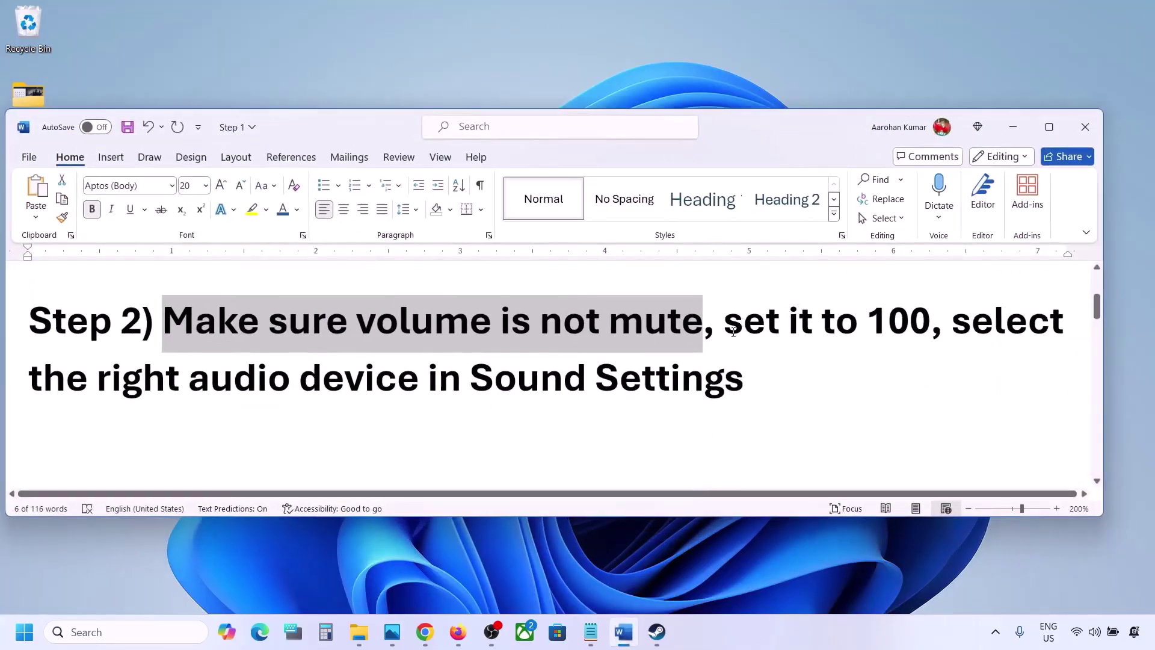
left_click_drag(96, 392, 745, 388)
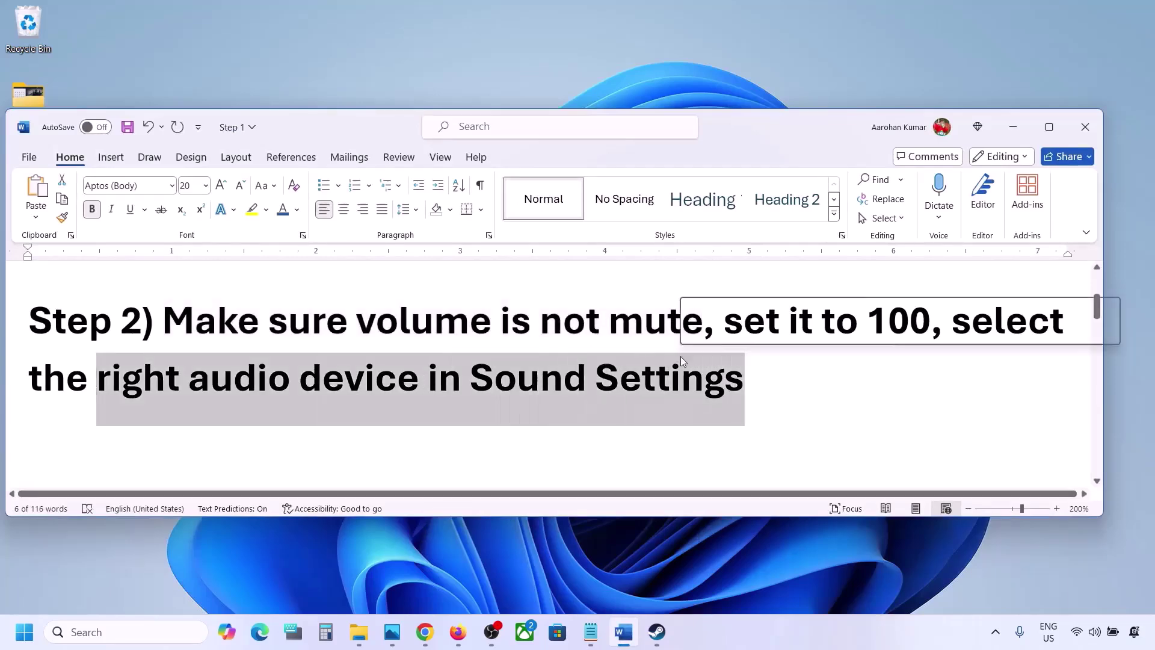
right_click(1094, 631)
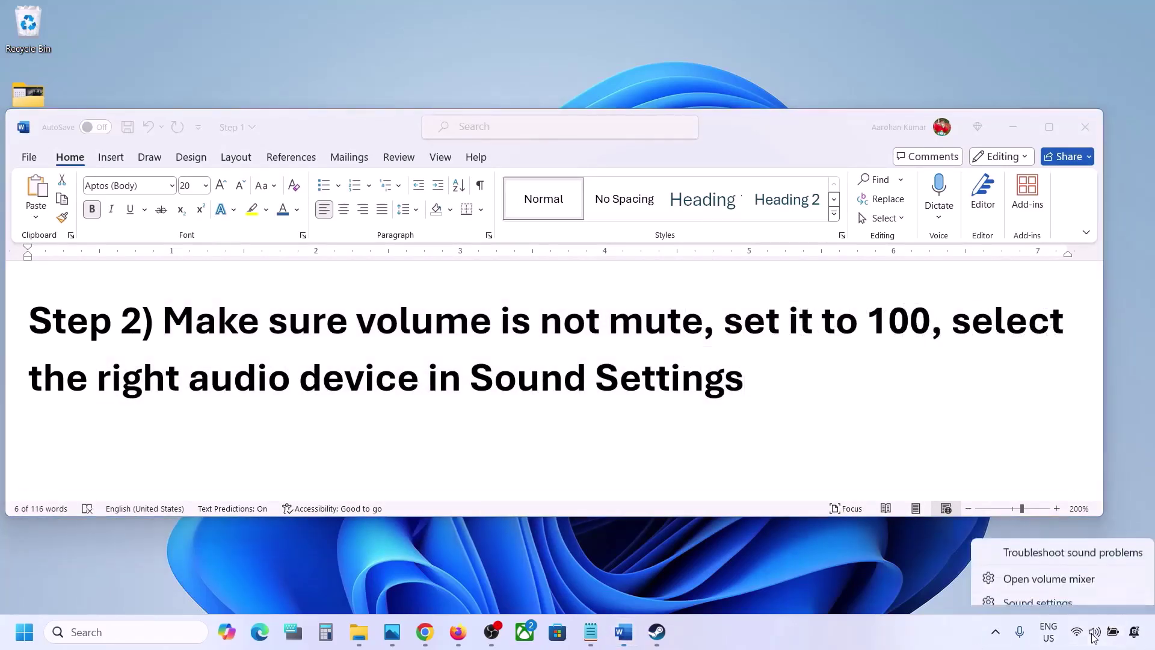
In Sound settings, confirm Speakers as output, review output and input volumes at 100, then close Settings
left_click(1037, 592)
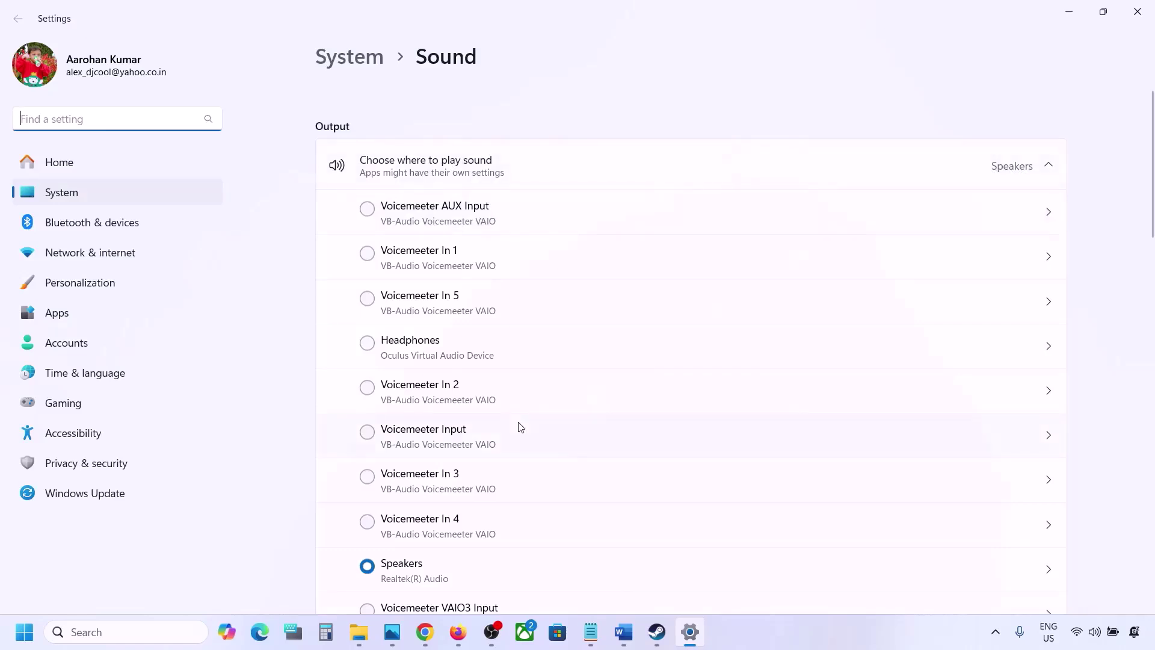
scroll(519, 425, "down", 2)
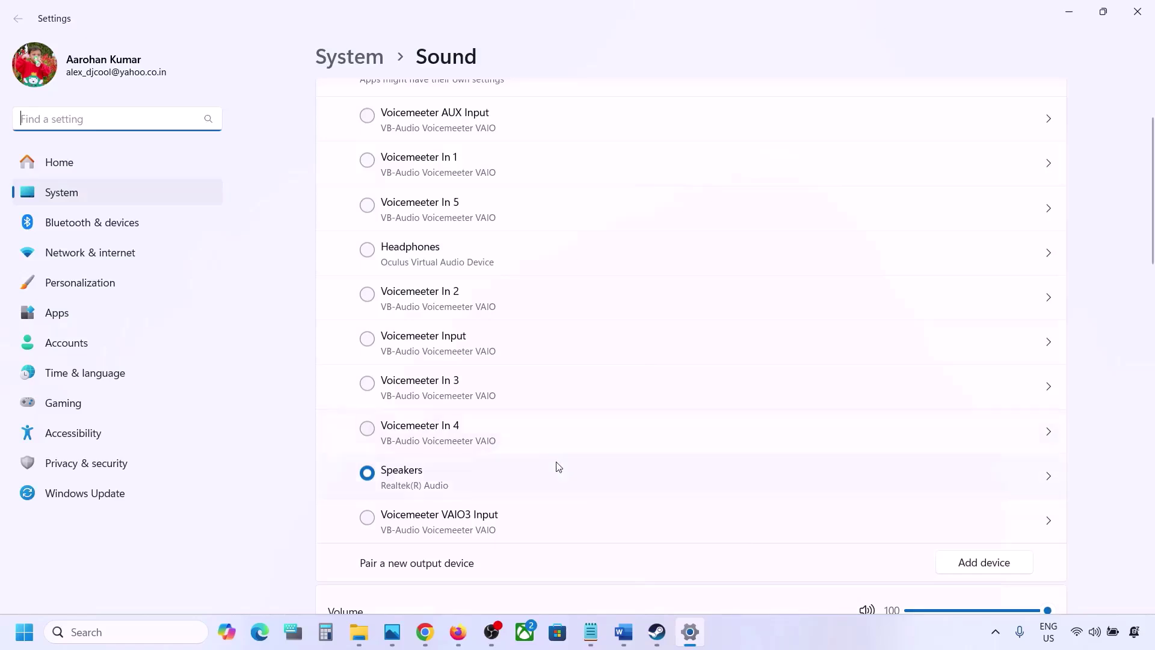
left_click(421, 479)
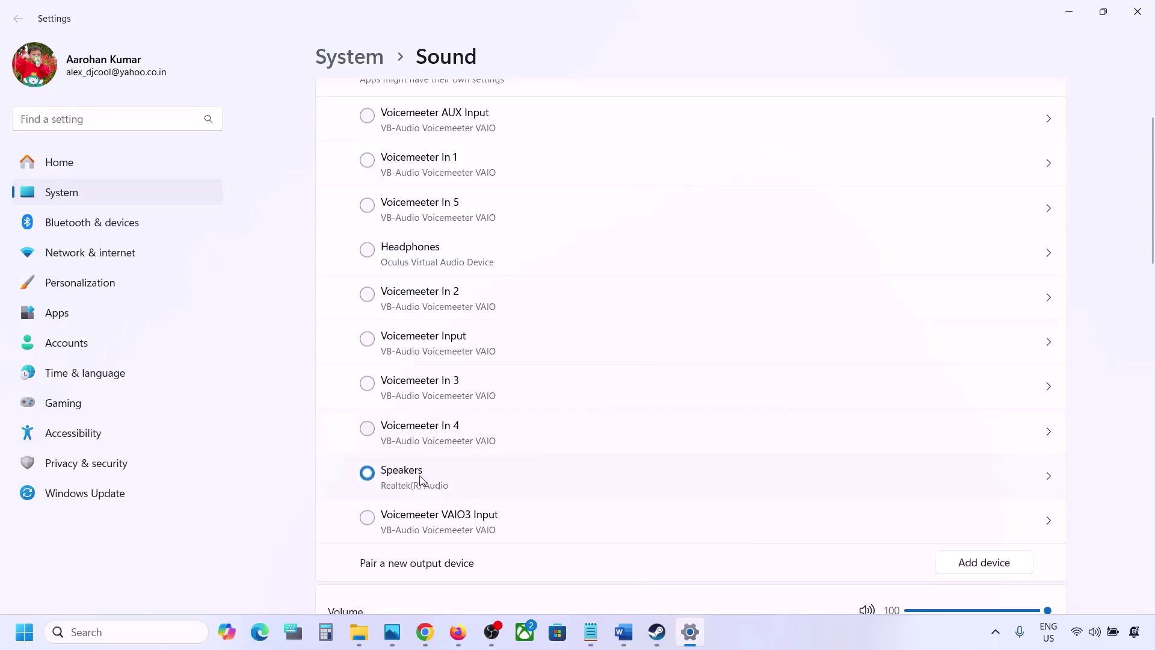
scroll(441, 481, "down", 5)
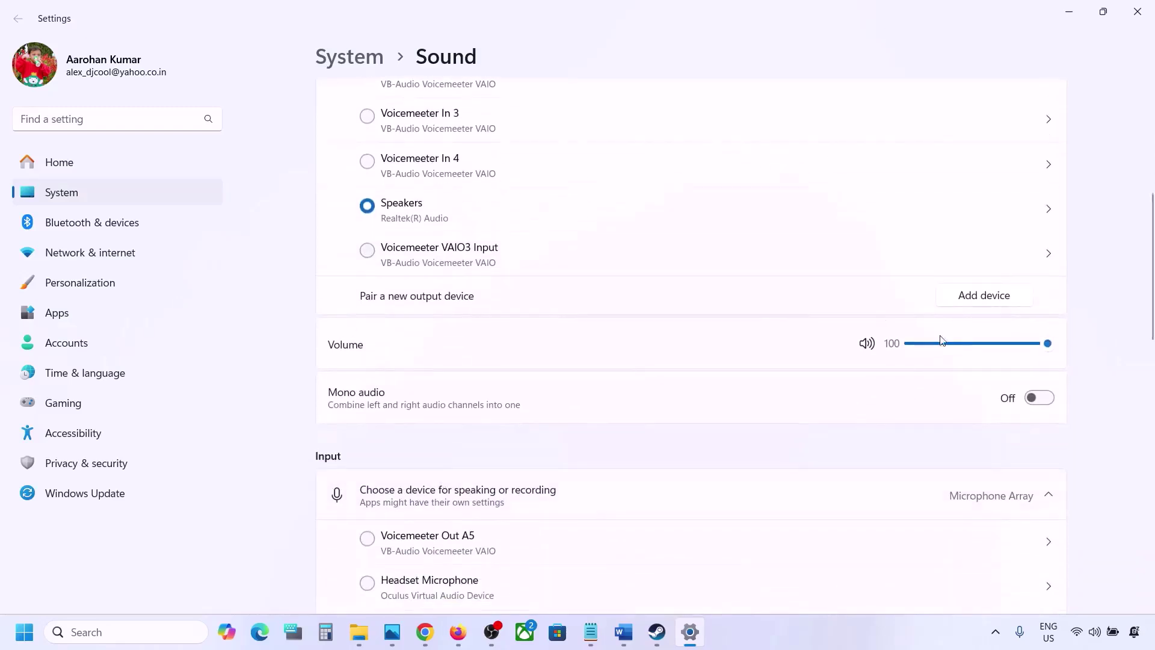
scroll(765, 432, "down", 4)
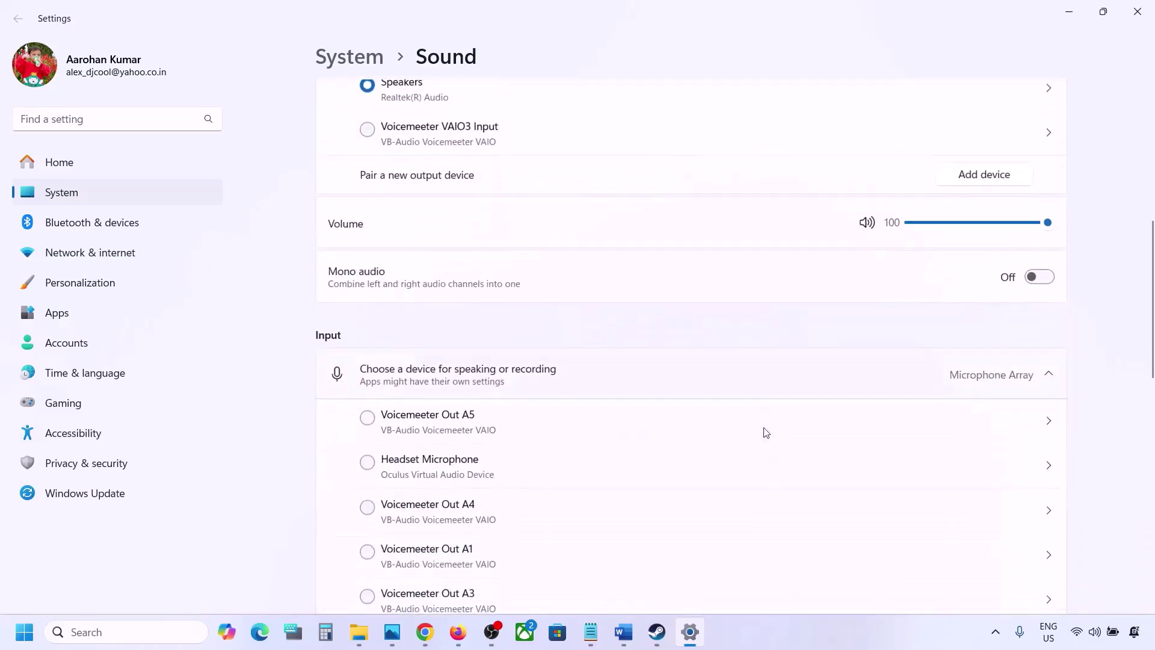
scroll(765, 432, "down", 2)
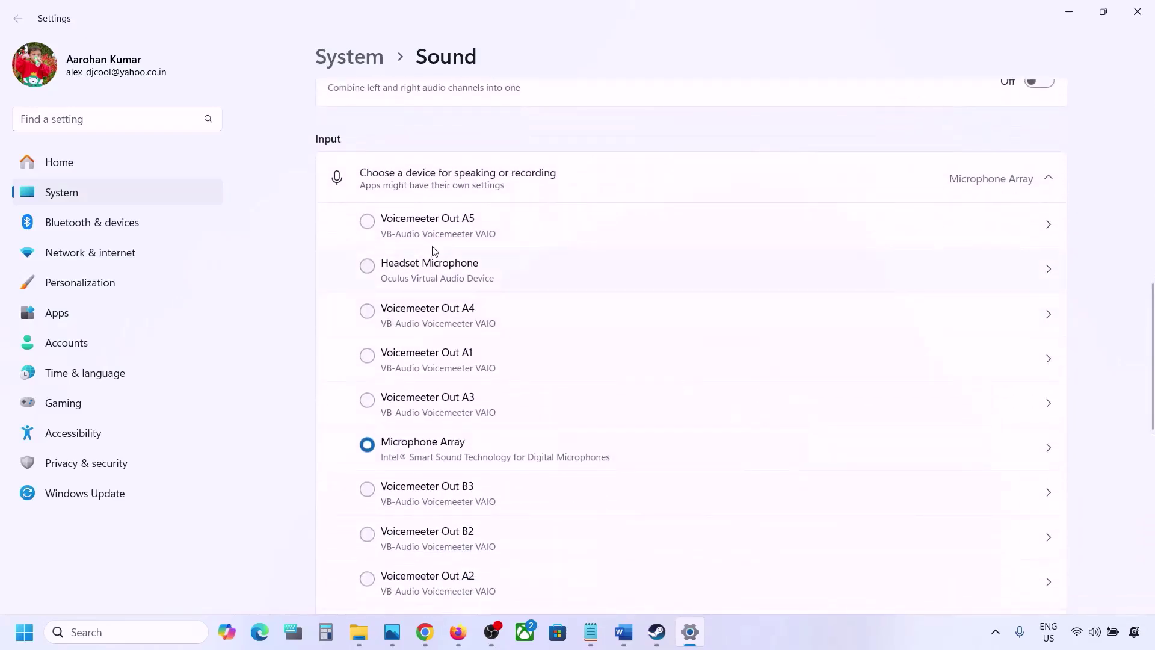
scroll(466, 505, "down", 1)
scroll(588, 438, "down", 1)
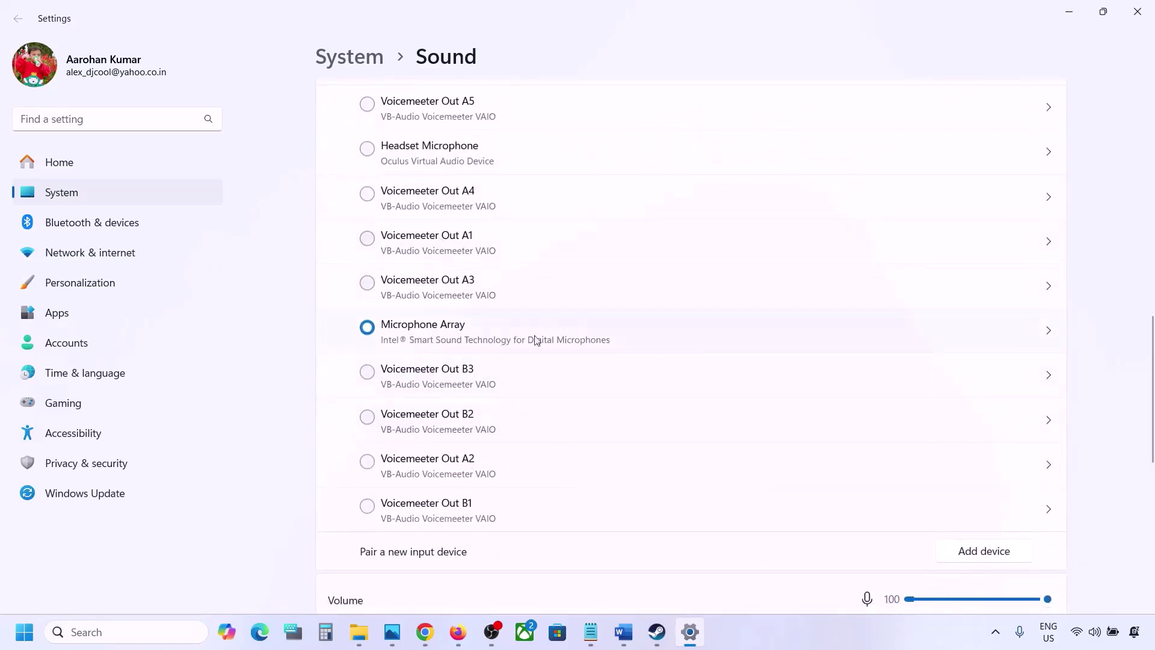
scroll(516, 348, "down", 3)
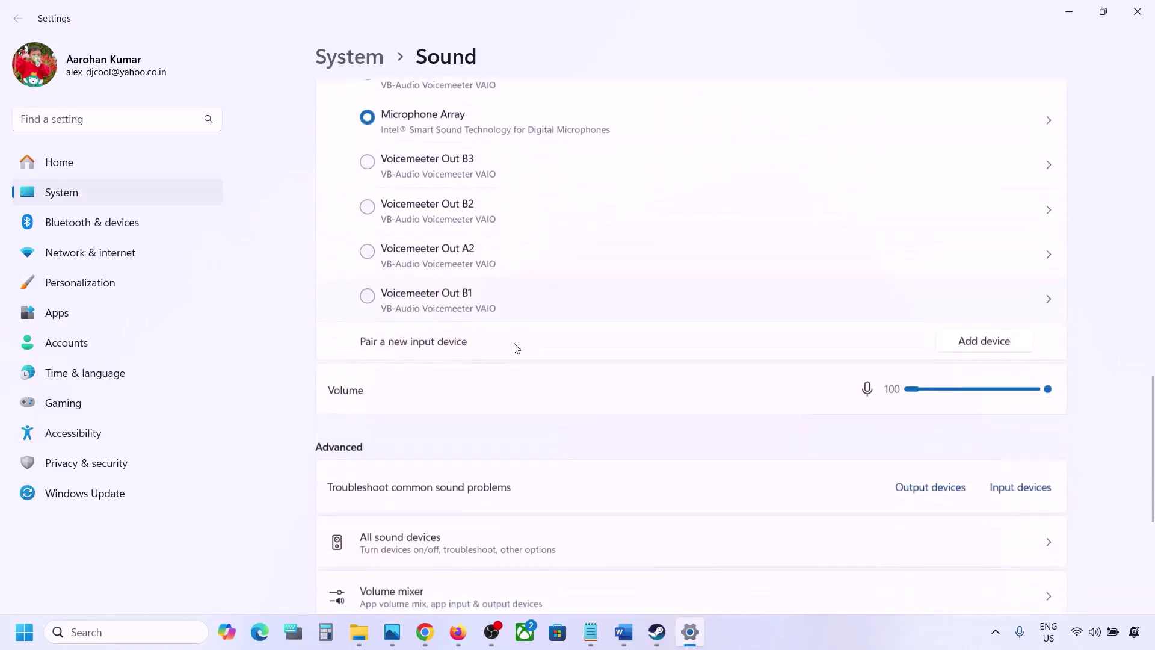
scroll(514, 288, "up", 3)
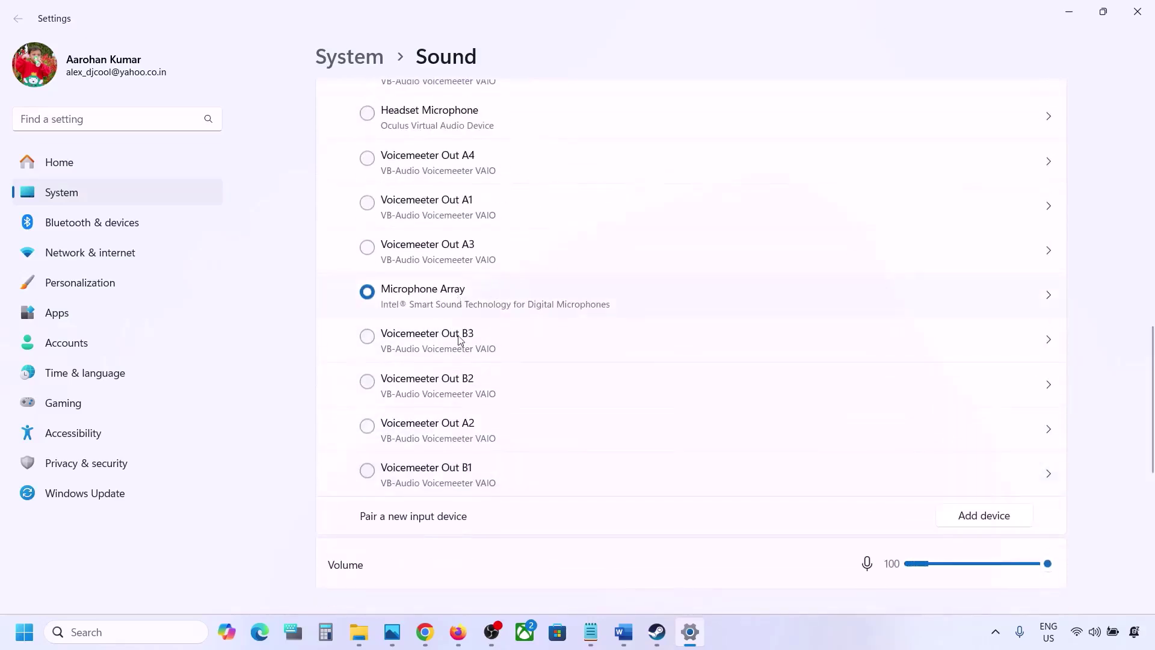
scroll(467, 417, "down", 3)
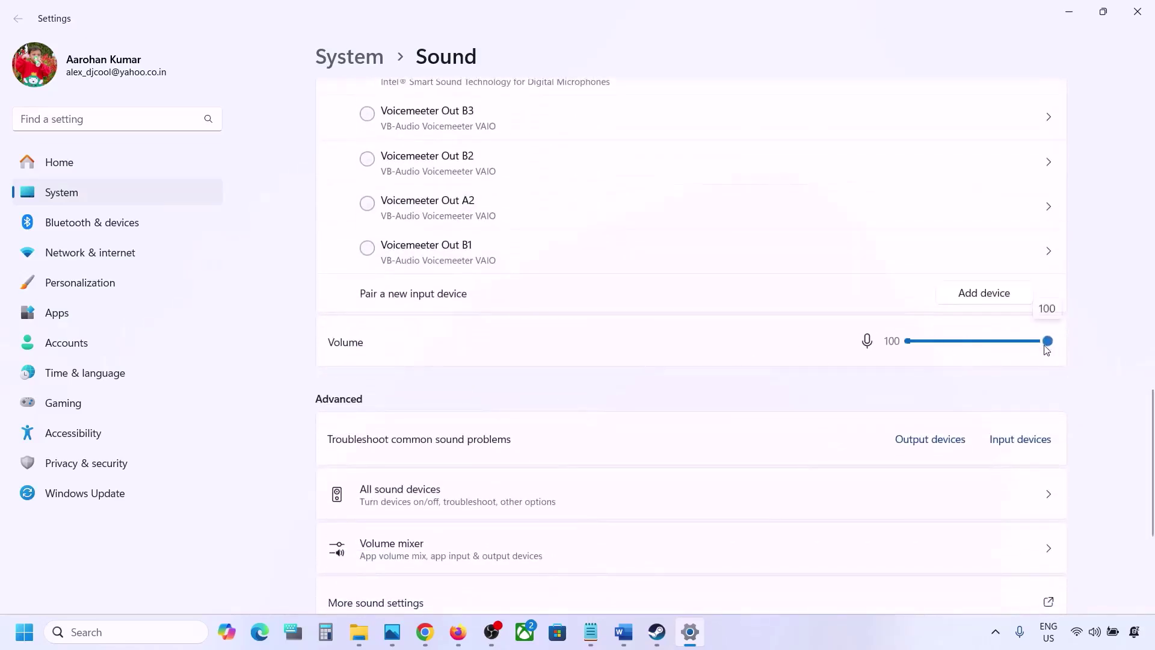
scroll(763, 410, "down", 1)
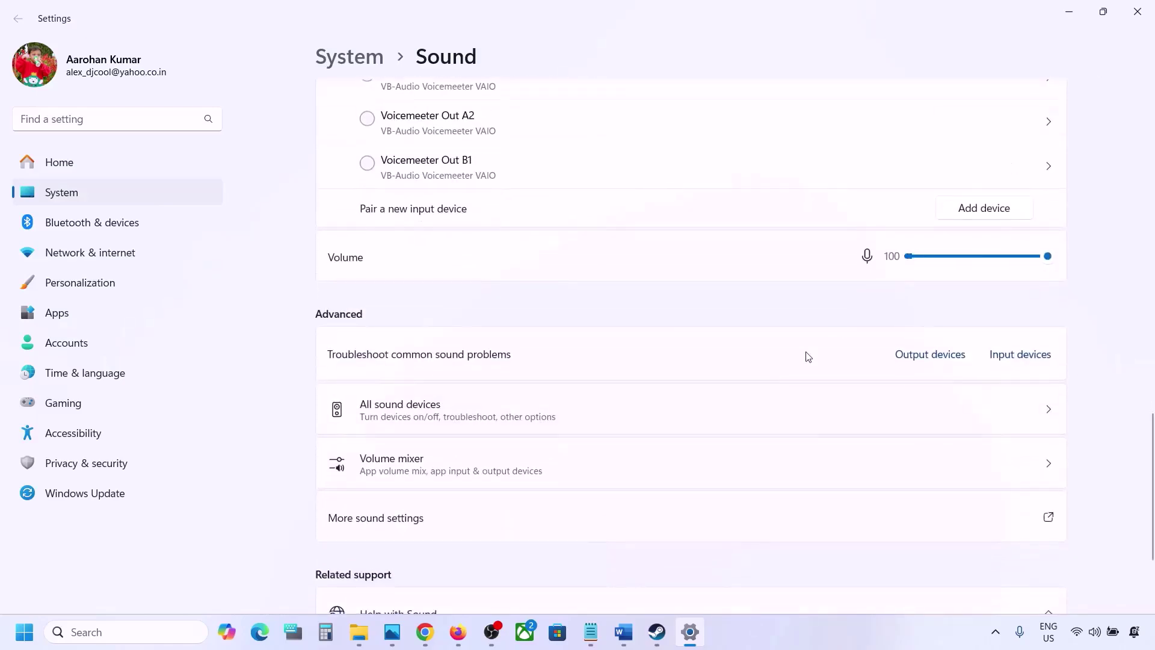
scroll(807, 357, "down", 2)
left_click(1138, 11)
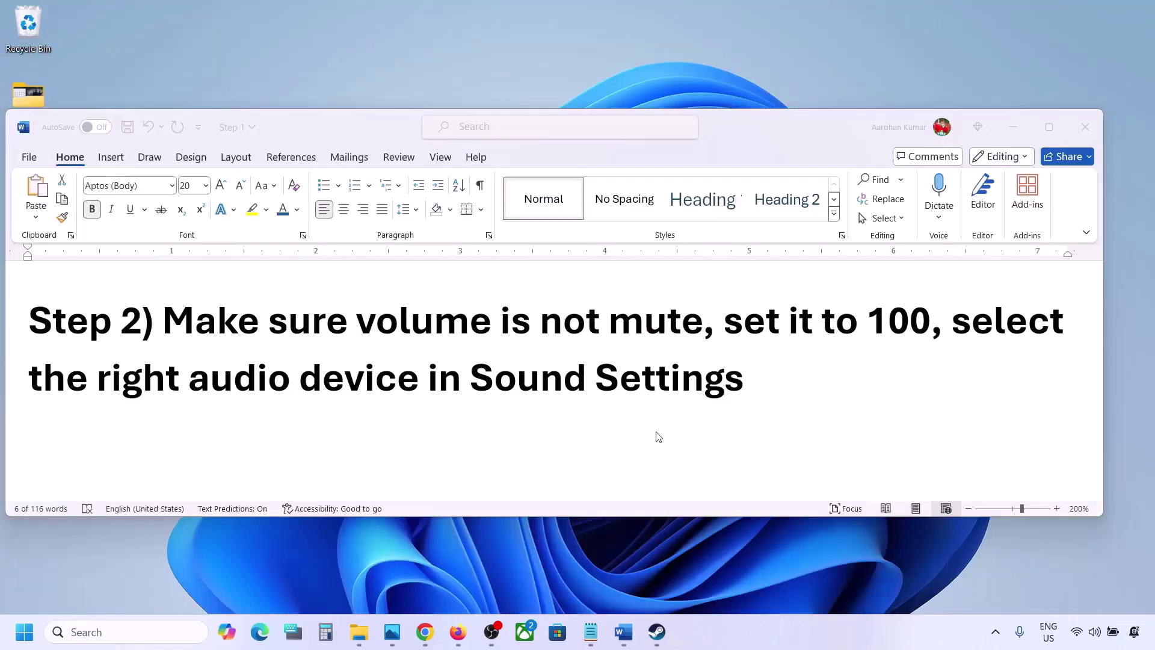
Select 'Restart the game' in Step 3 of the Word notes
scroll(536, 420, "down", 2)
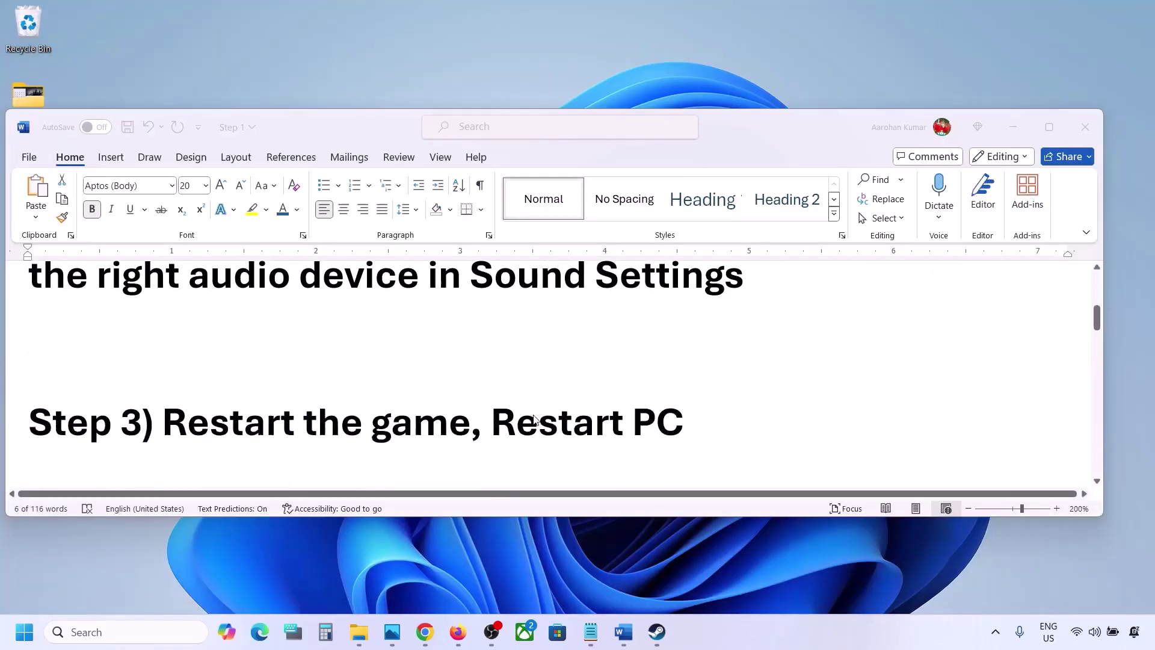
double_click(208, 405)
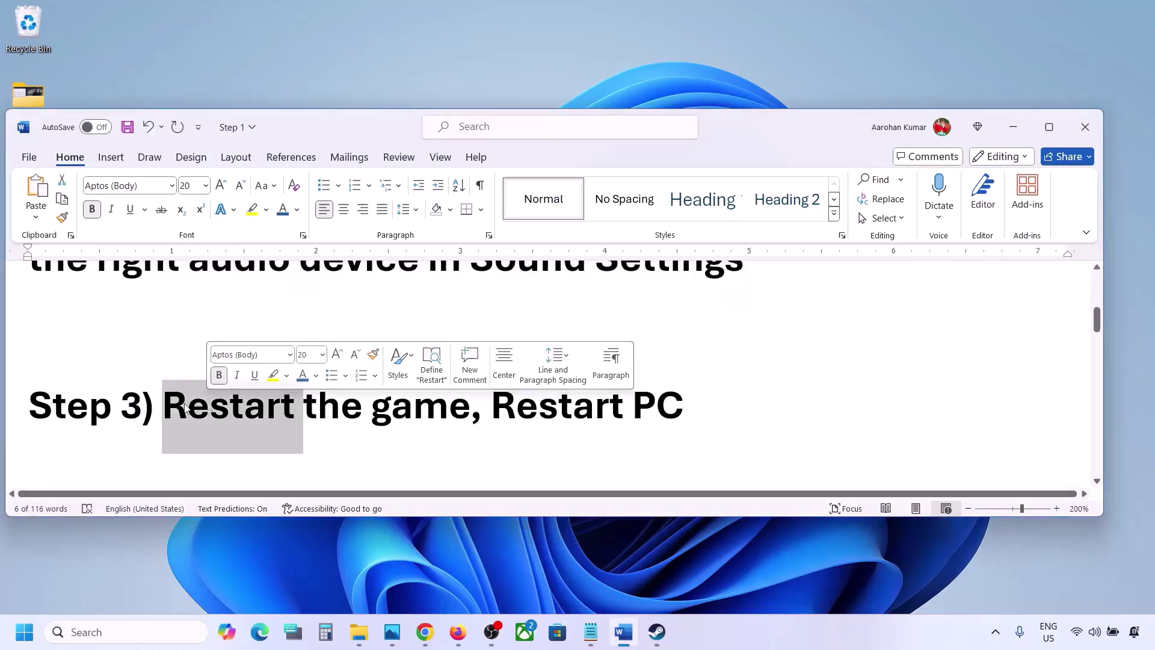
left_click_drag(164, 405, 382, 391)
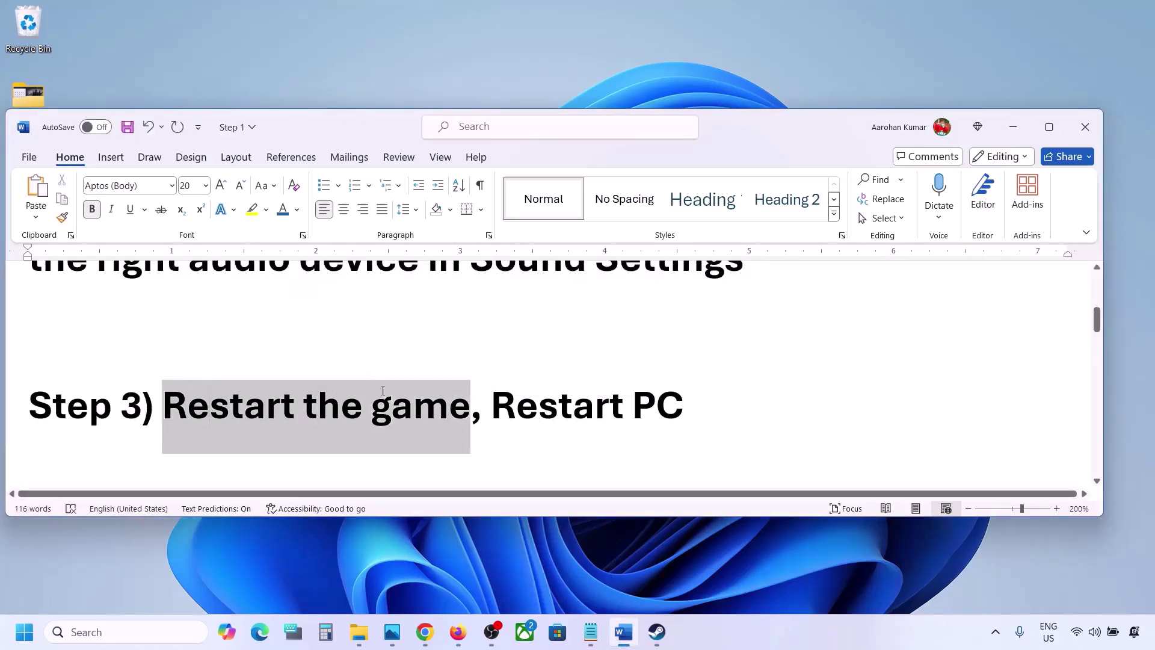
Select 'Restart PC' in Step 3, then highlight Step 4's sample rate instruction
left_click_drag(490, 399, 684, 398)
scroll(364, 397, "down", 3)
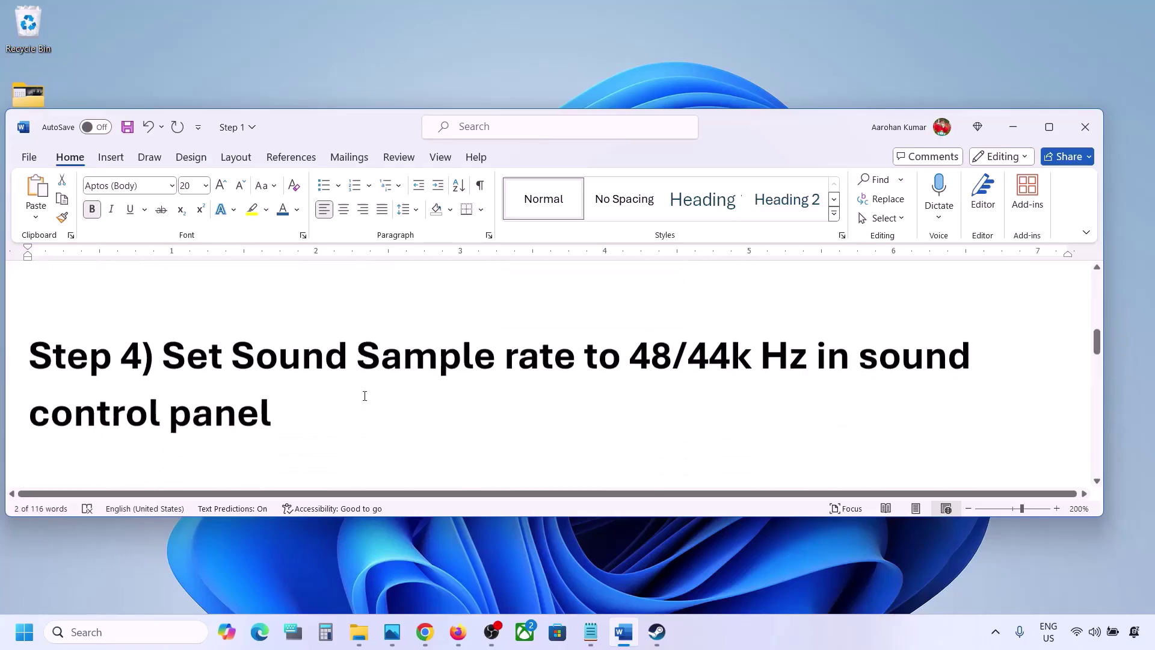
left_click_drag(168, 355, 714, 354)
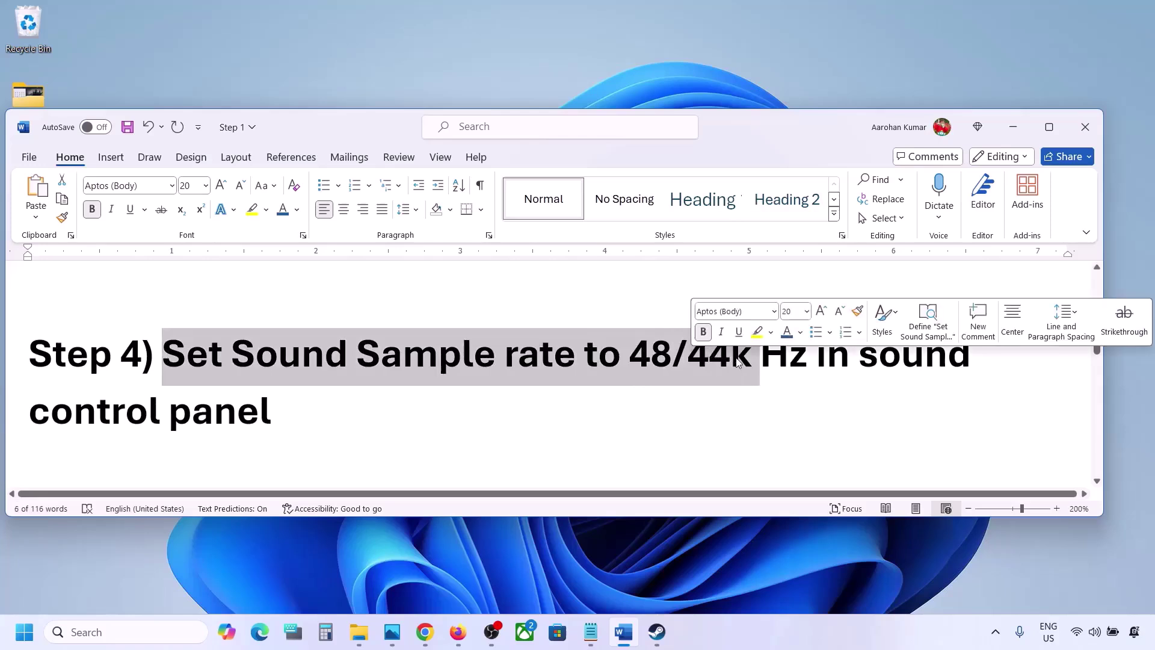
left_click(734, 358)
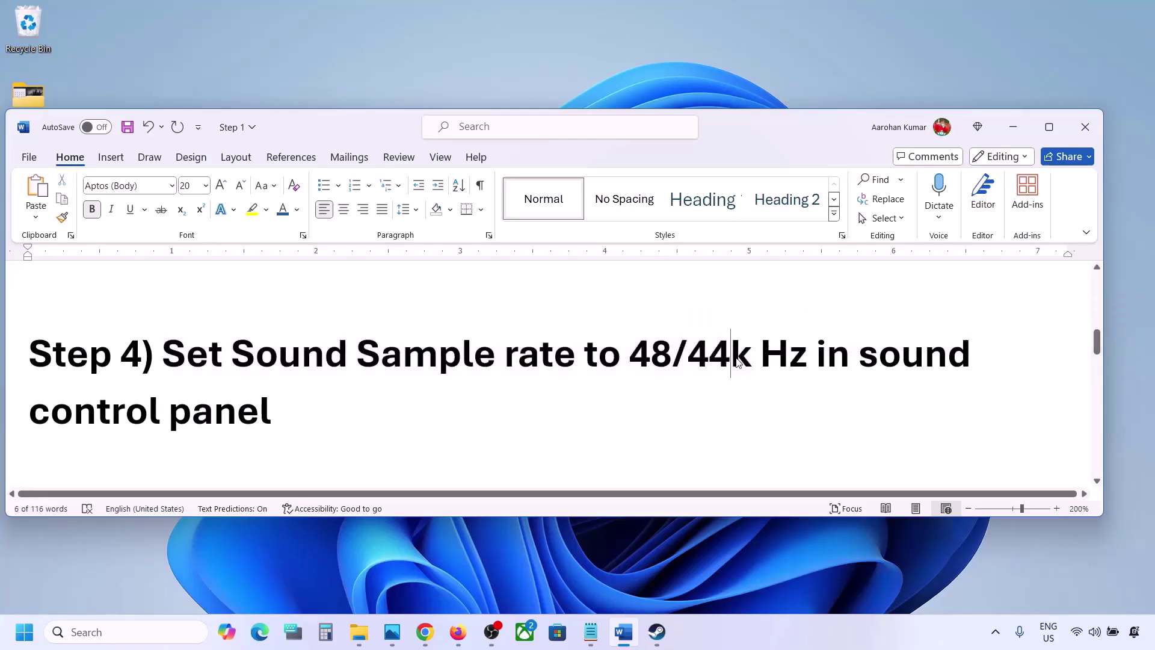
Launch Control Panel by searching 'control' and open Hardware and Sound > Sound
left_click(76, 632)
type("control")
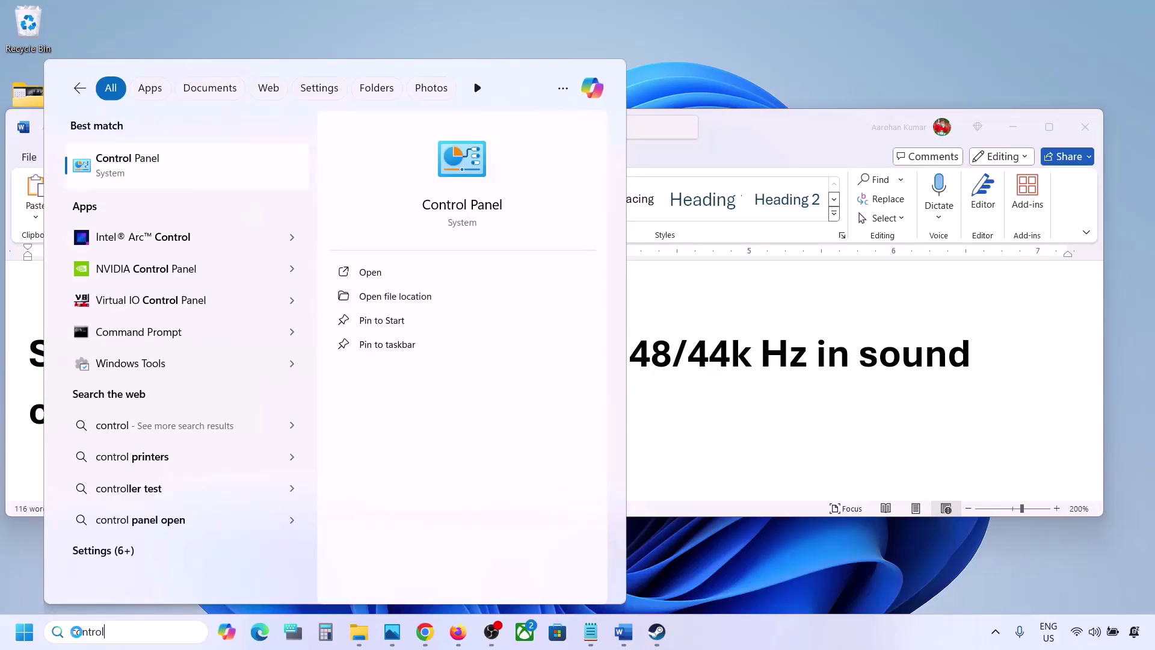
key("Return")
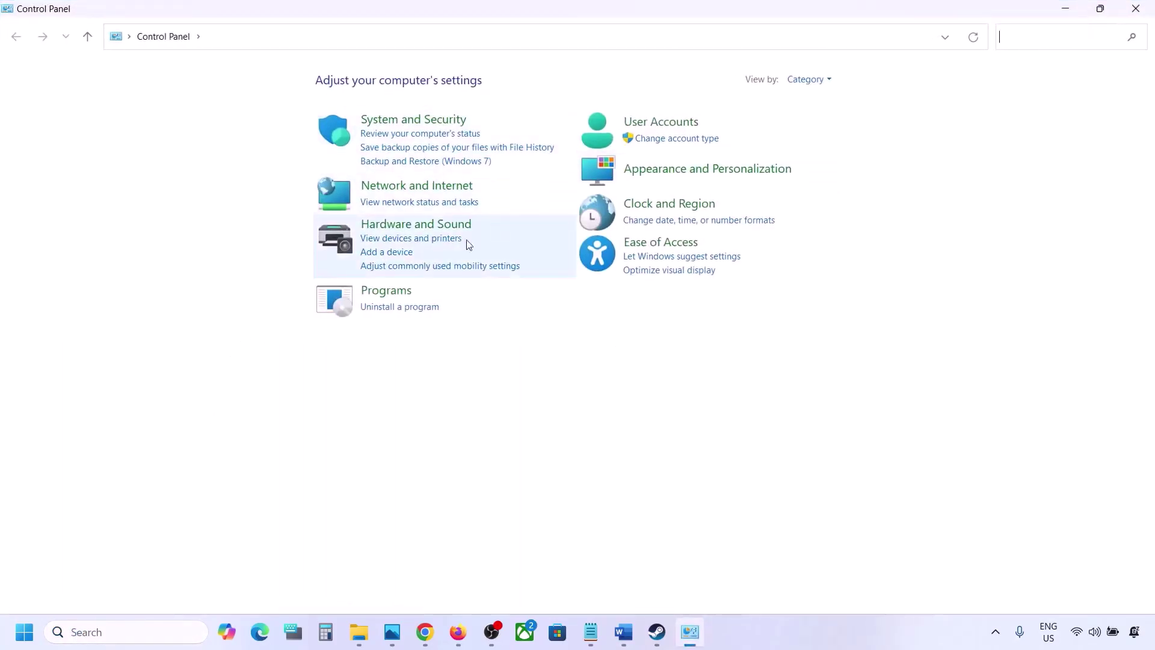
left_click(429, 225)
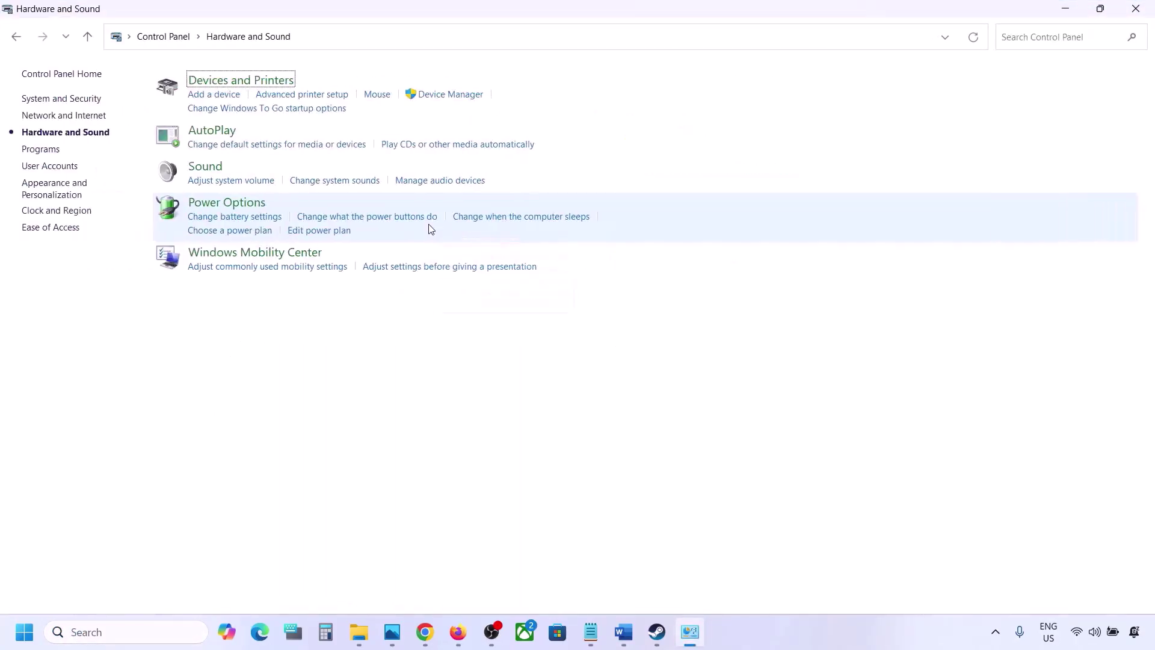
left_click(214, 167)
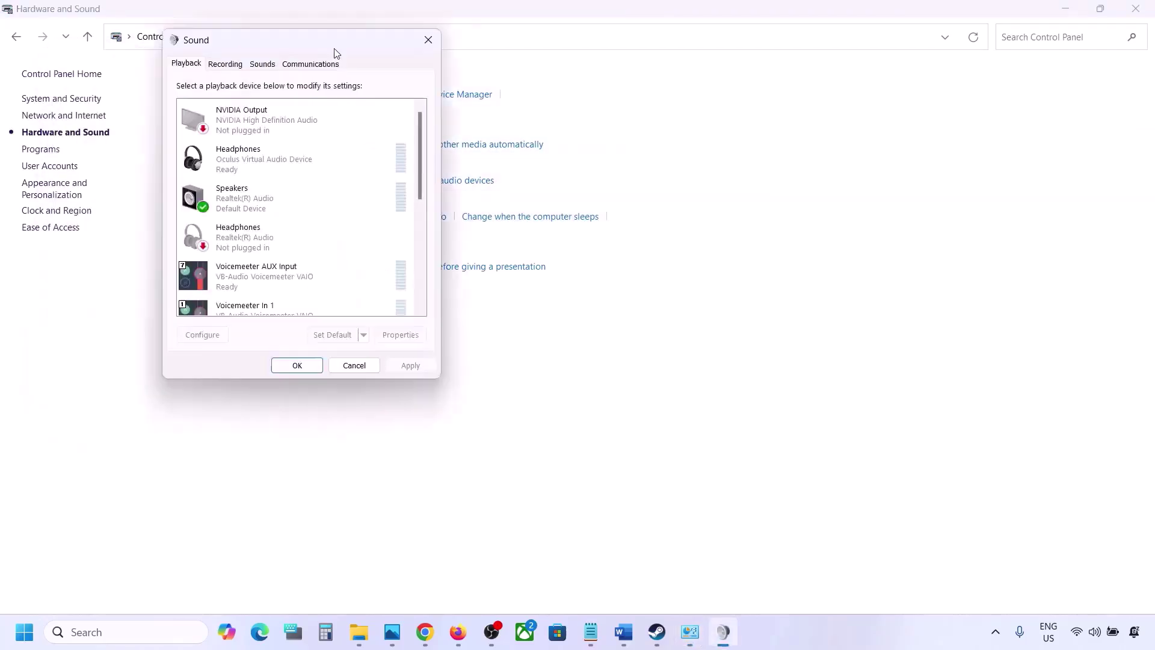
Open Properties for the Speakers (Realtek(R) Audio) playback device on the Playback tab
left_click_drag(532, 93, 522, 151)
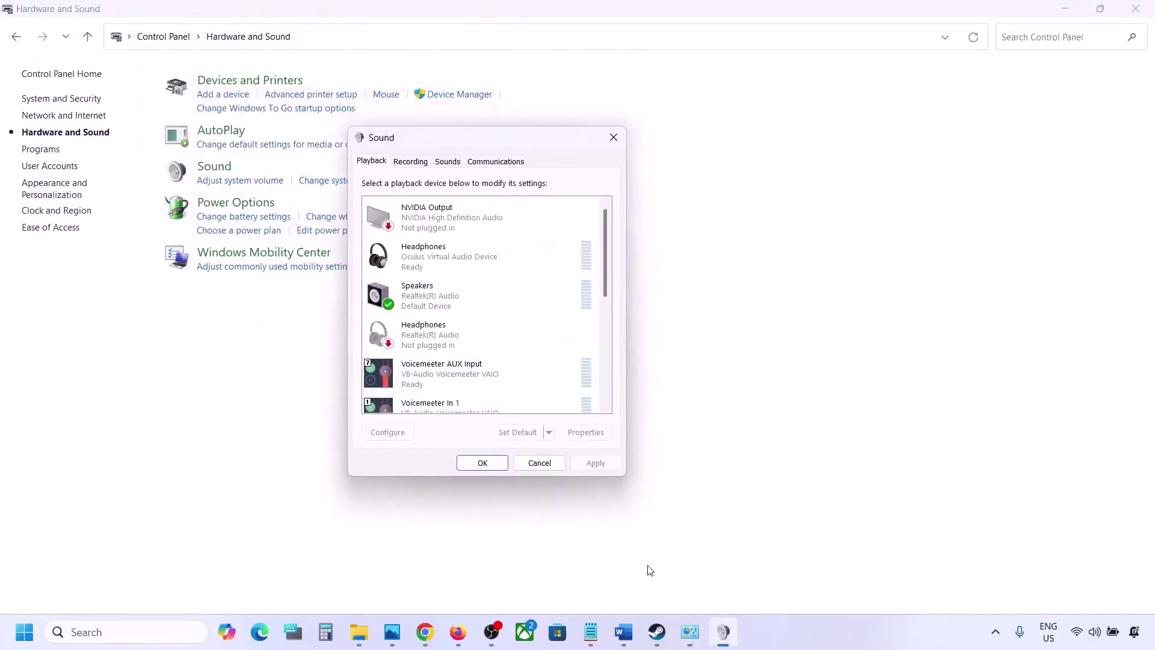
left_click(625, 632)
left_click(625, 632)
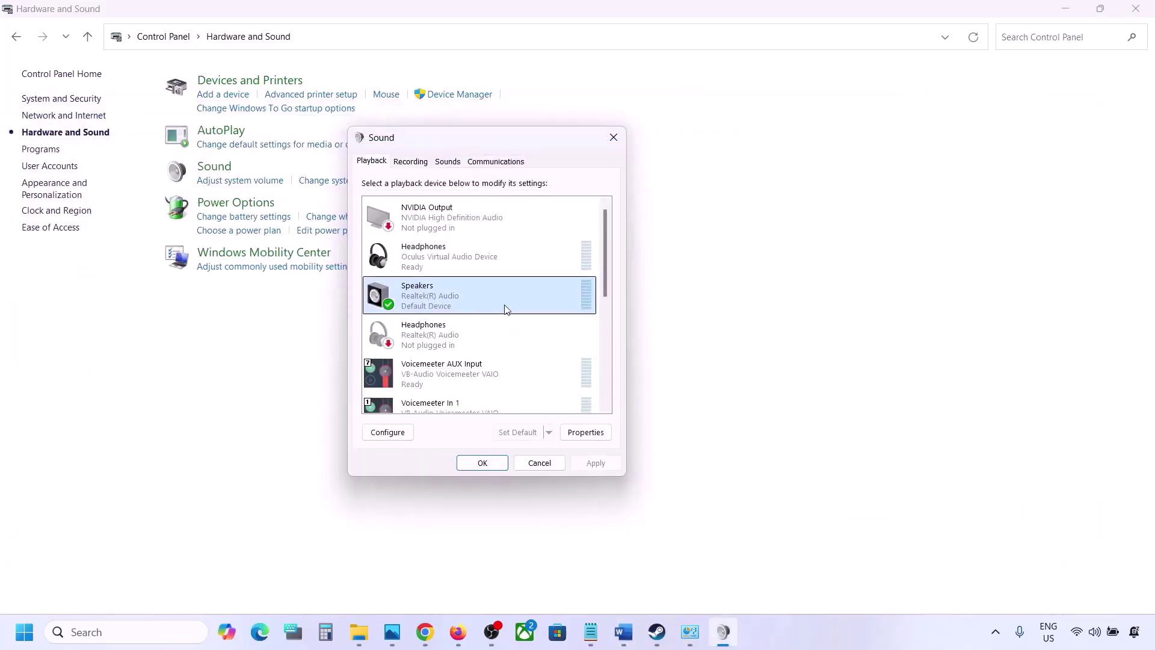
right_click(489, 301)
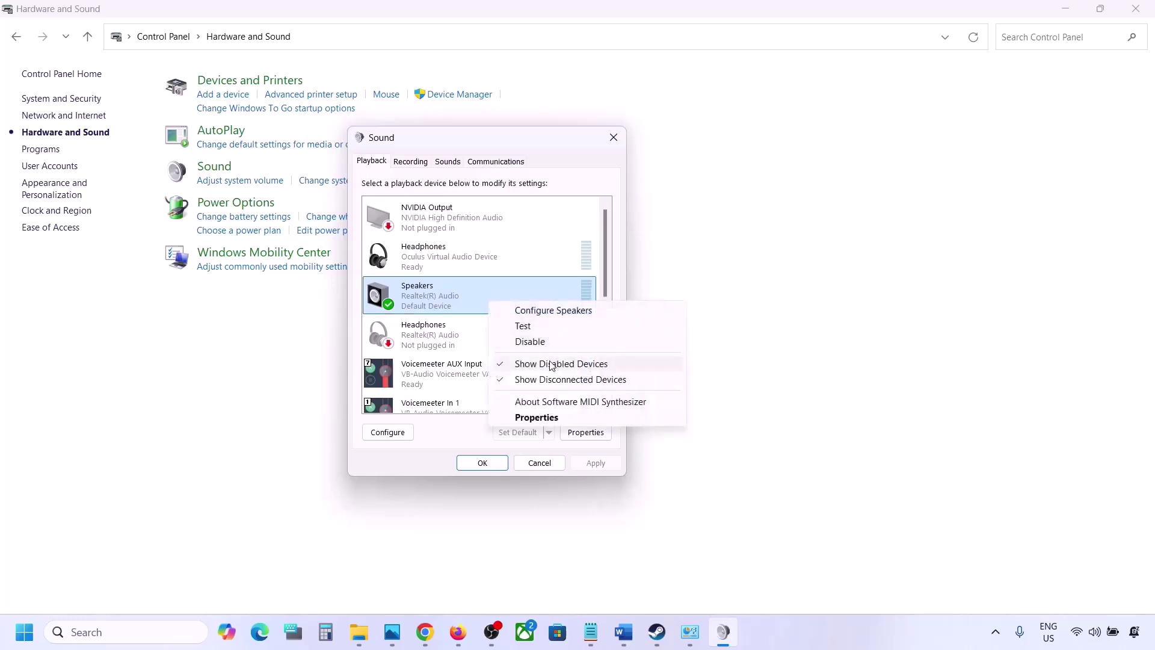
left_click(537, 417)
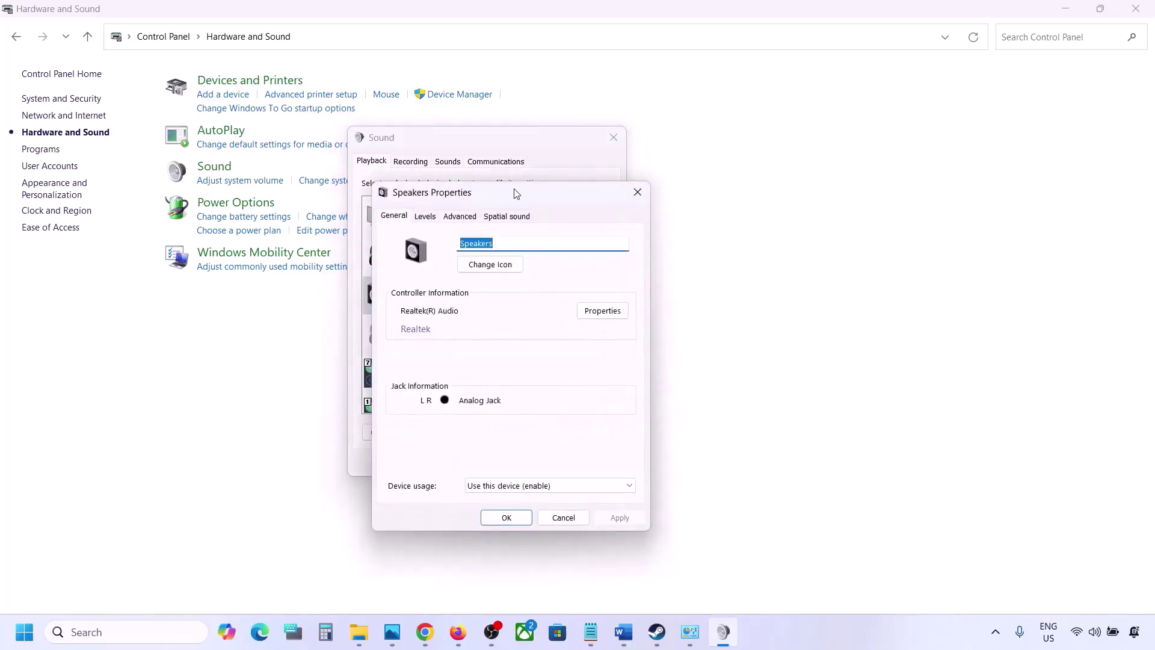
left_click_drag(516, 193, 578, 139)
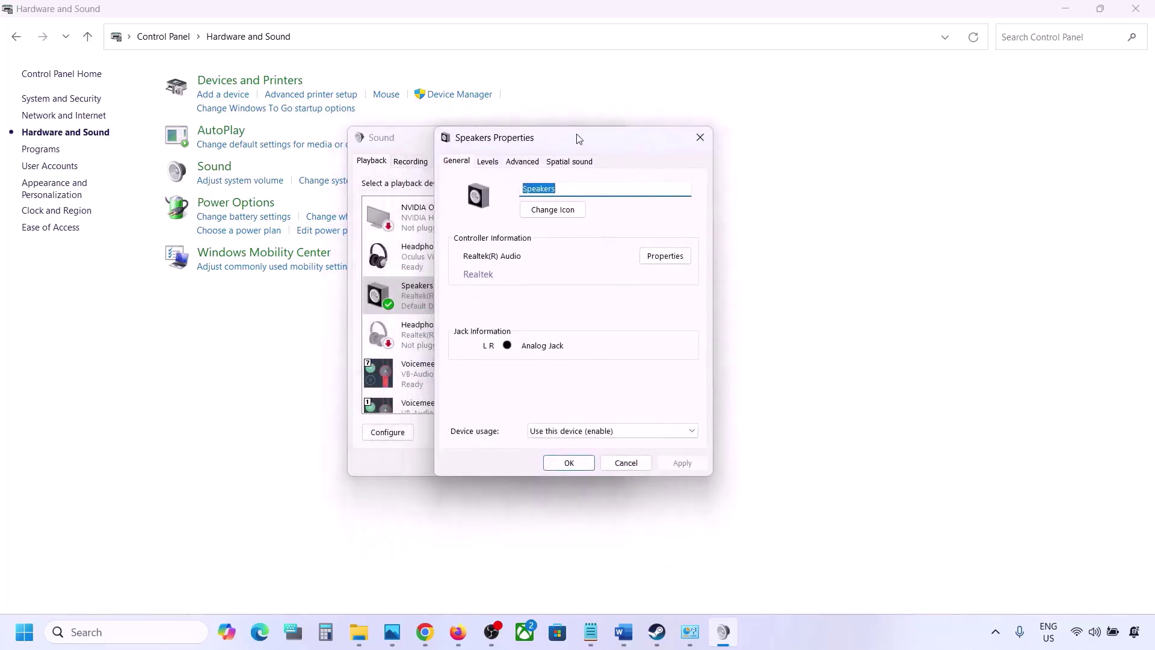
On the Advanced tab, view Default Format options and check Step 4's 48/44k sample rate
left_click(521, 163)
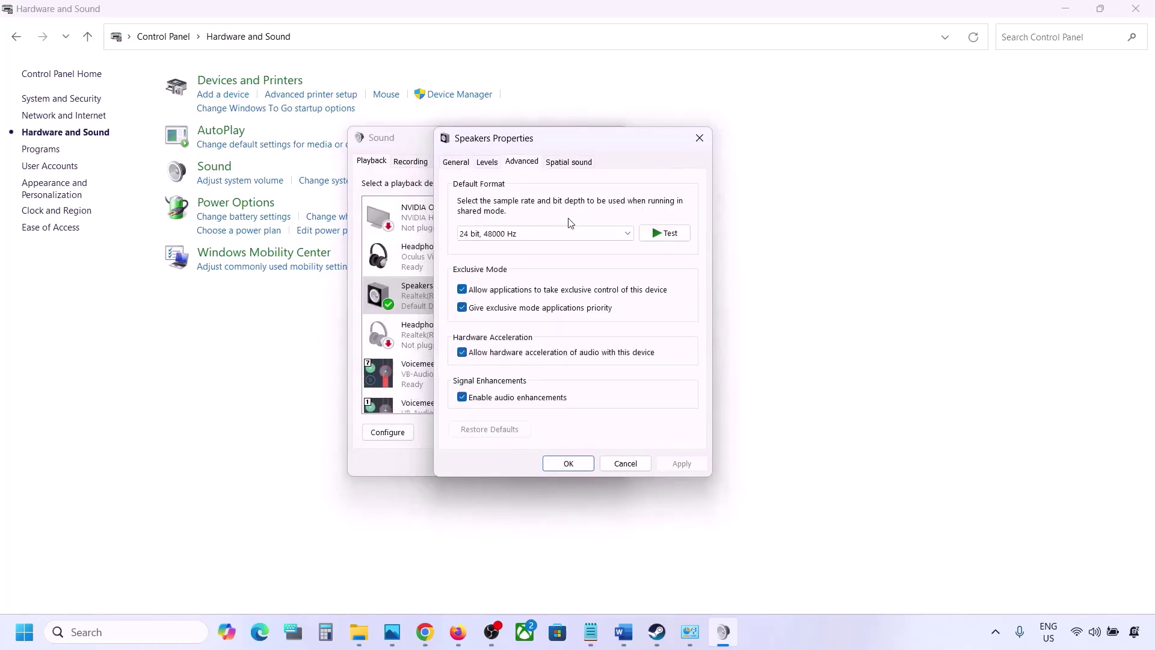
left_click(629, 238)
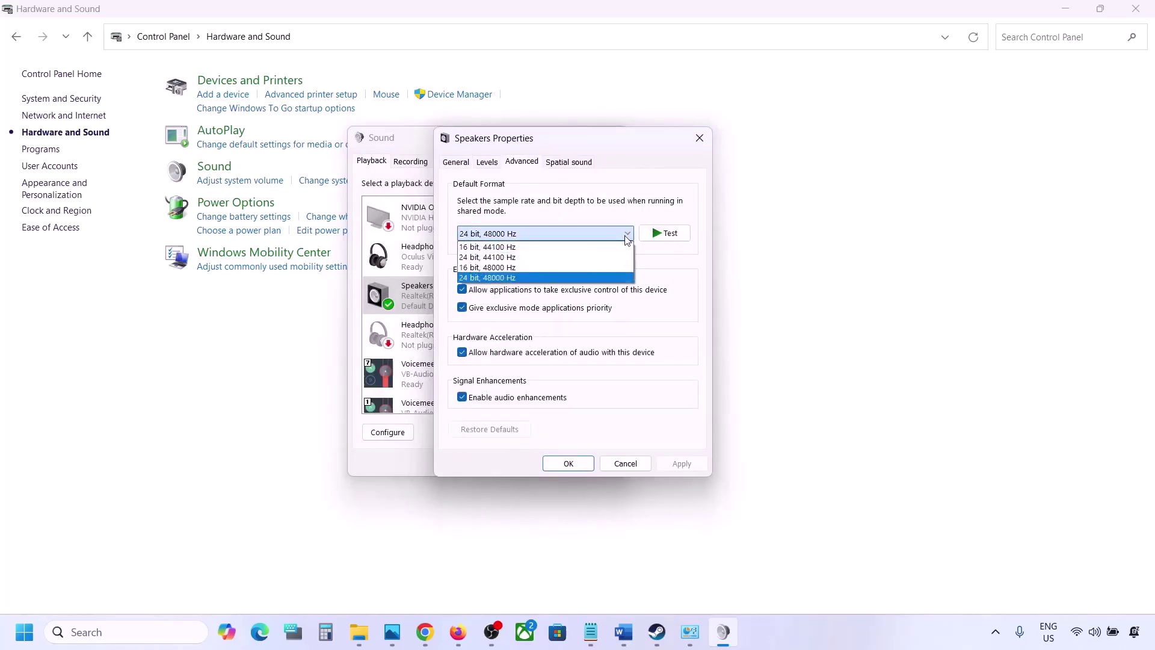
left_click(674, 289)
left_click(632, 643)
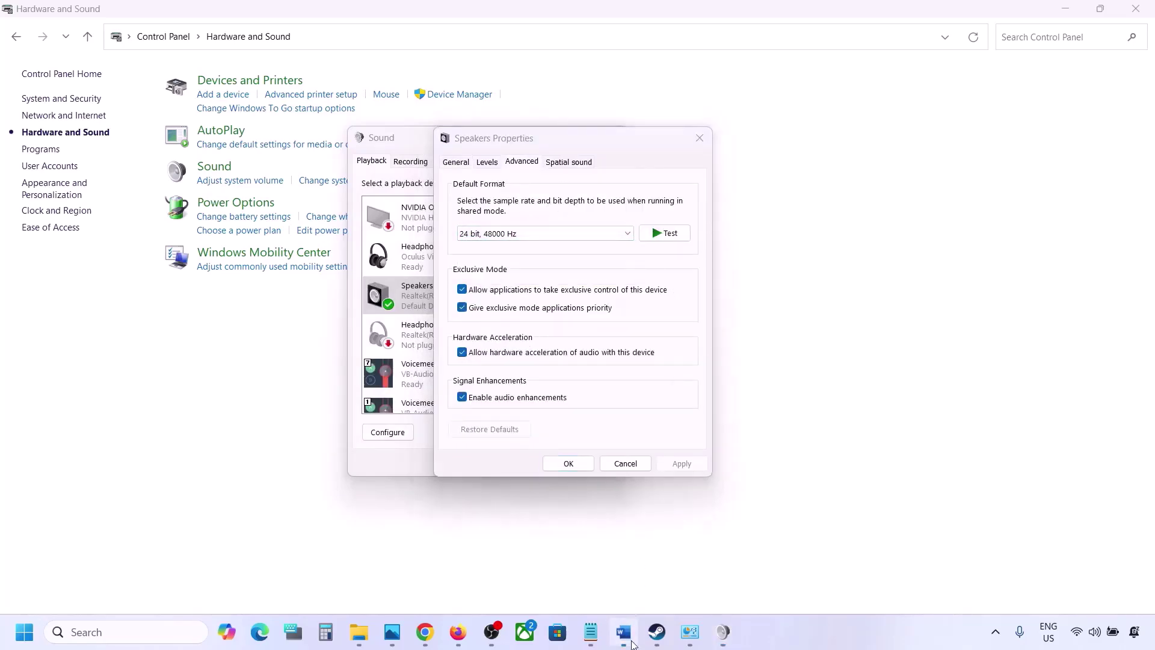
left_click_drag(632, 356, 737, 365)
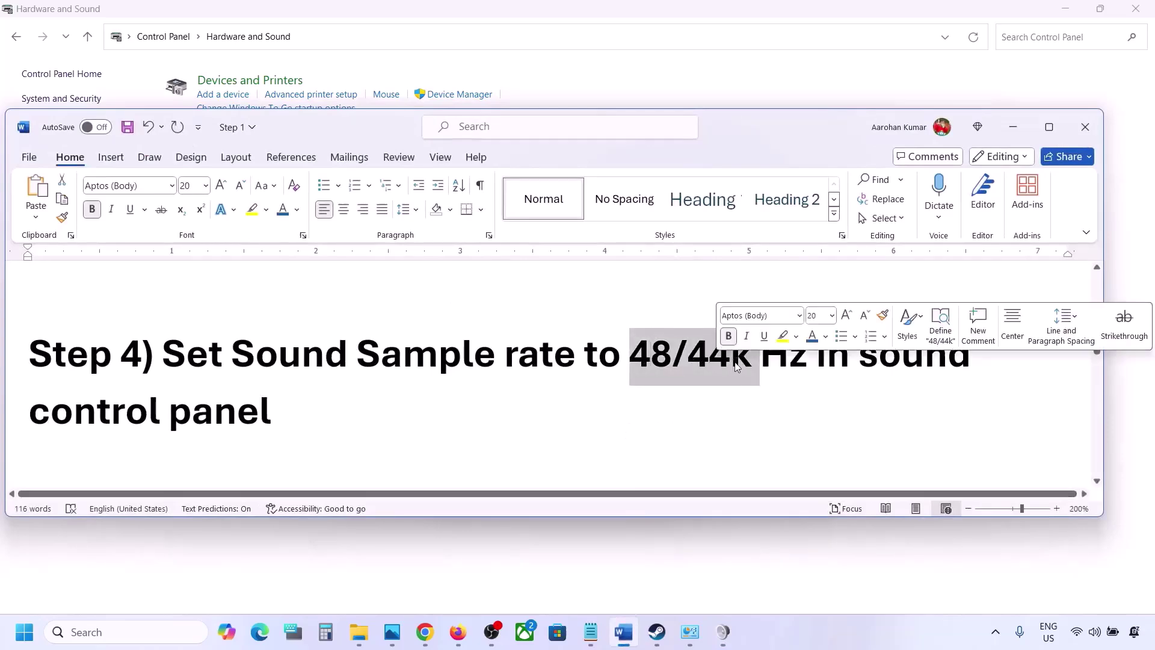
left_click(1014, 127)
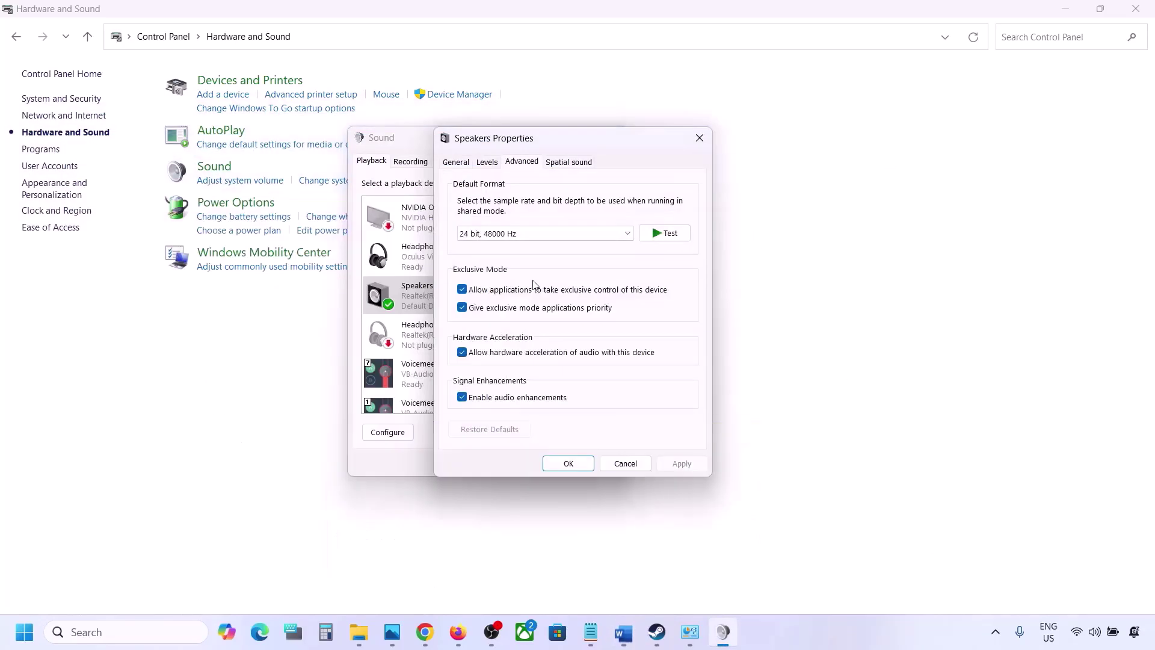
Apply 24 bit, 44100 Hz as the default format, confirming the device-in-use warning
left_click(555, 236)
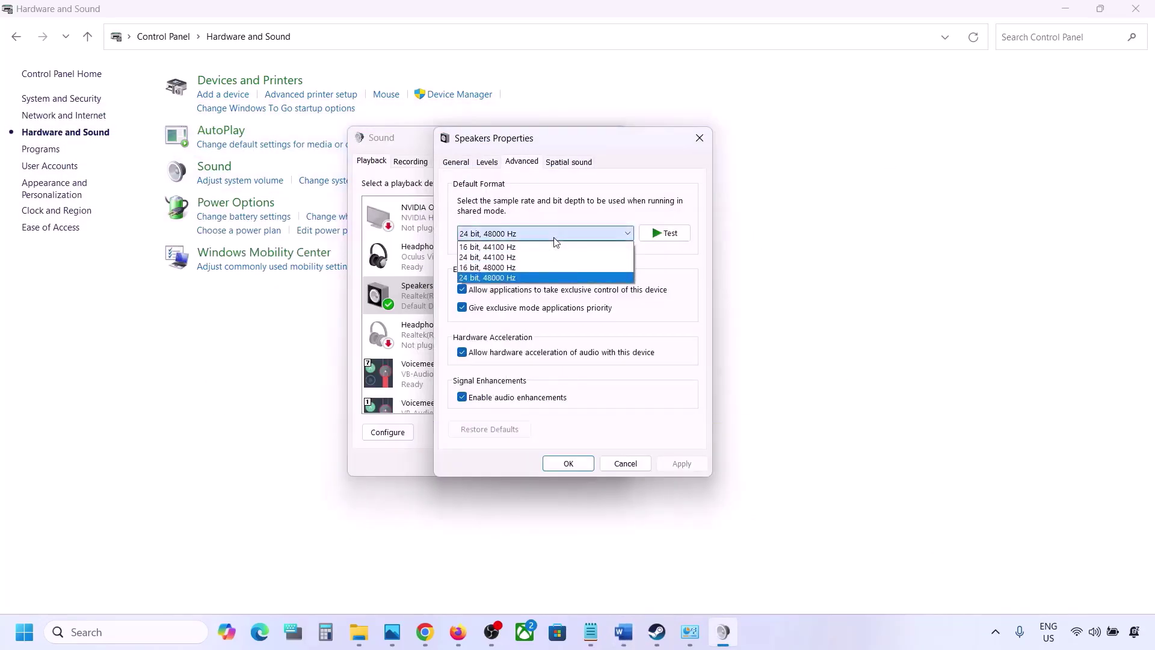
left_click(505, 278)
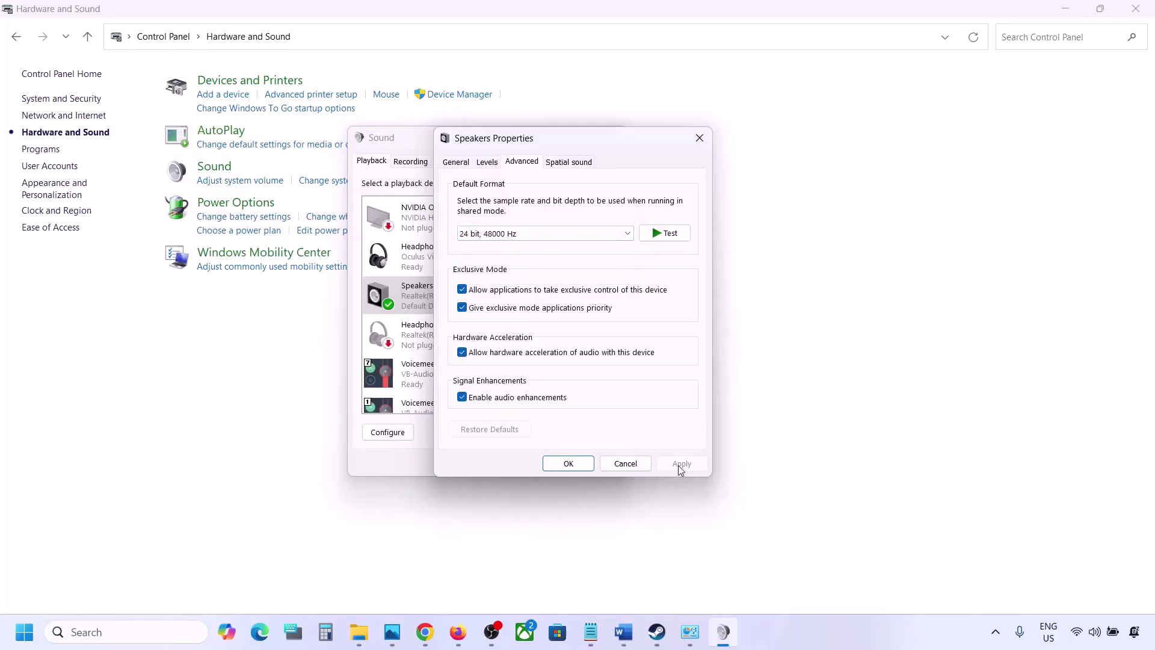
left_click(580, 234)
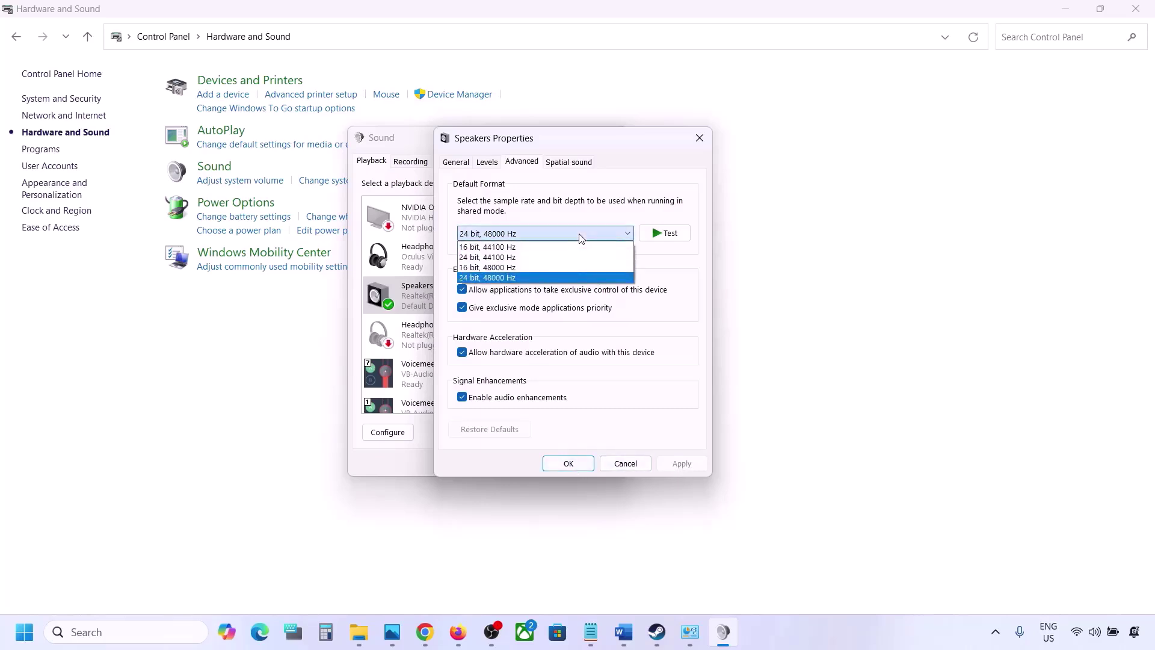
left_click(512, 257)
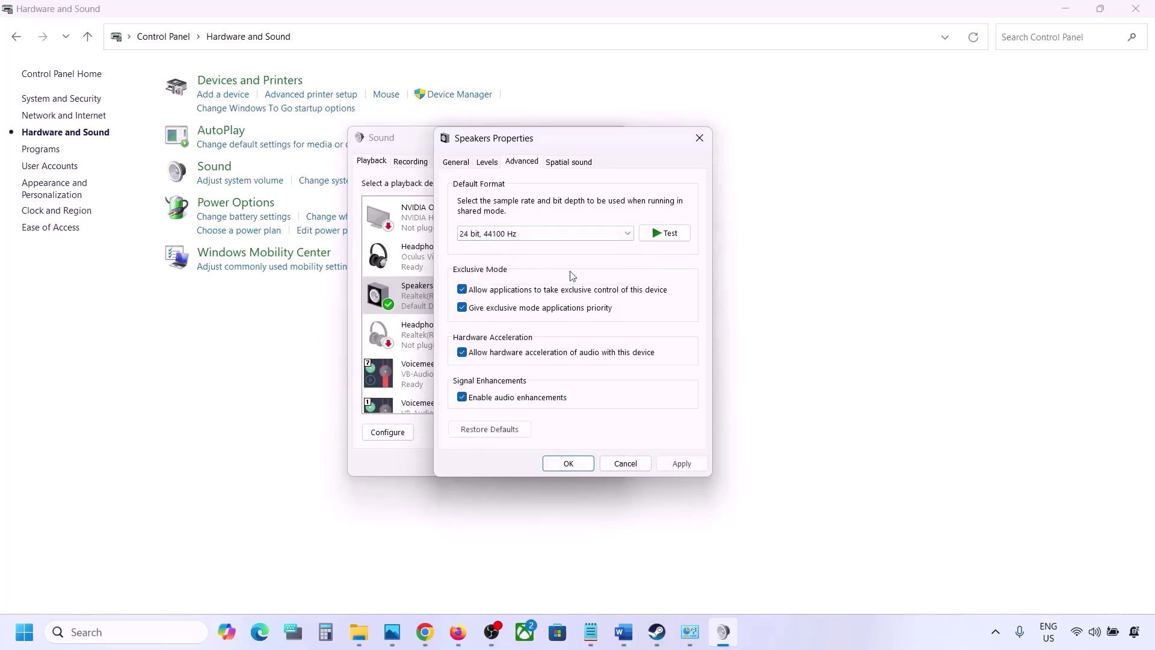
left_click(669, 469)
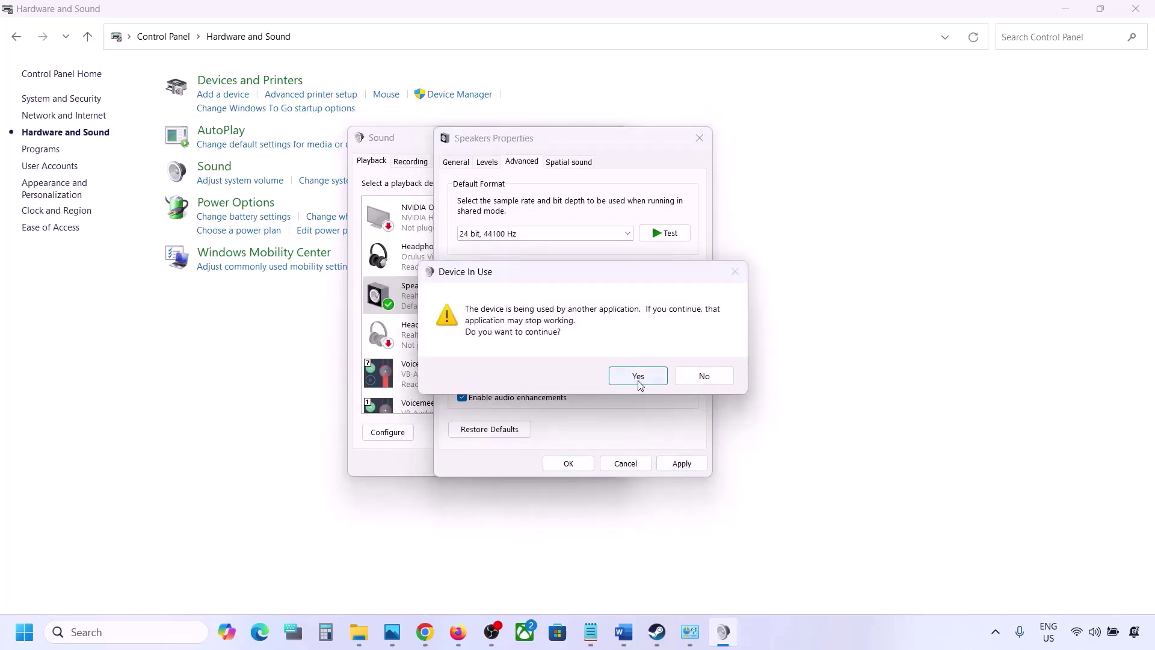
left_click(638, 376)
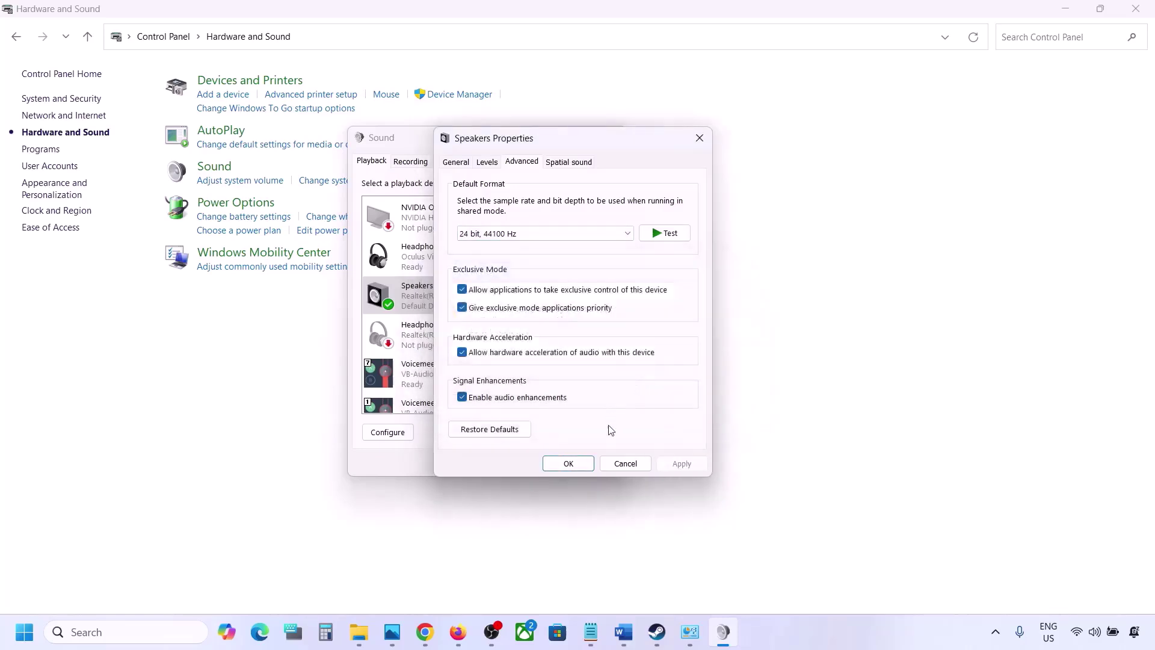
Switch the format back to 24 bit, 48000 Hz, apply, and close Speakers Properties
left_click(521, 231)
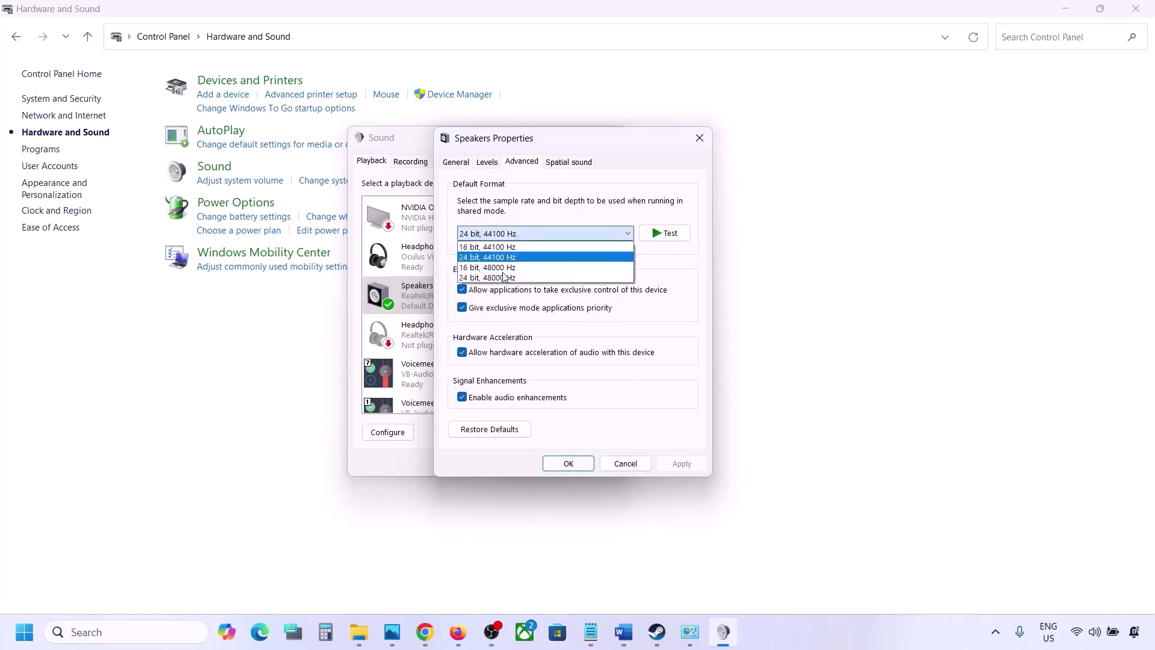
left_click(501, 279)
left_click(681, 464)
left_click(568, 463)
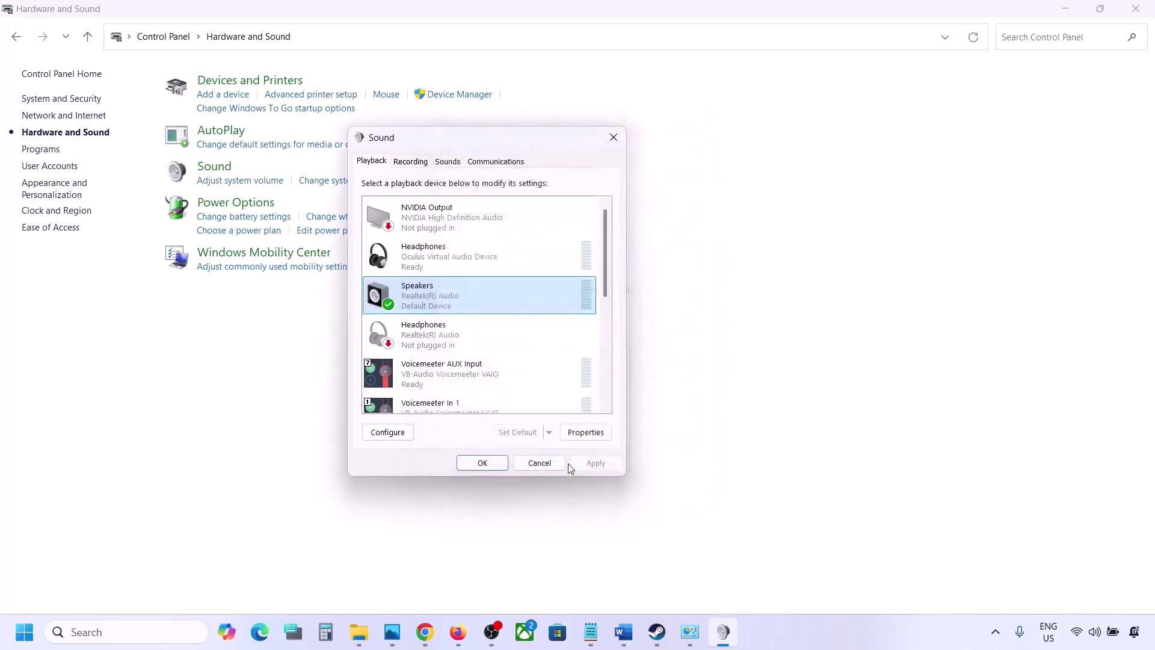
Close the Sound dialog and scroll the Word guide past Step 5 to highlight 'Turn off Spatial Sound'
left_click(482, 463)
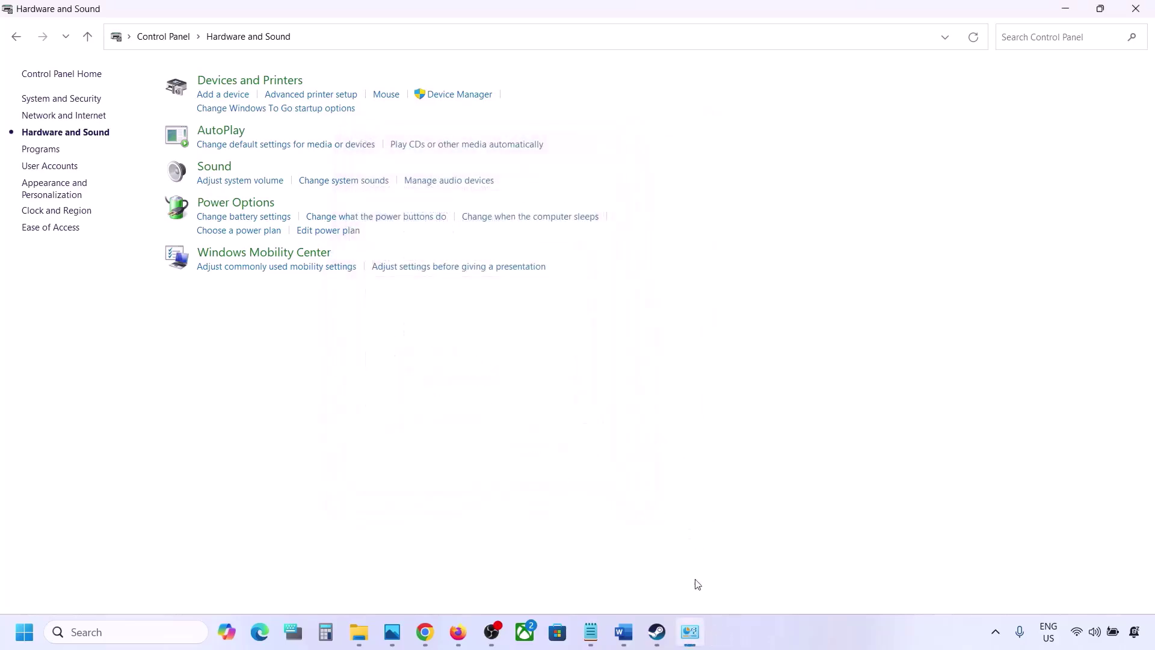
left_click(624, 632)
scroll(477, 381, "down", 5)
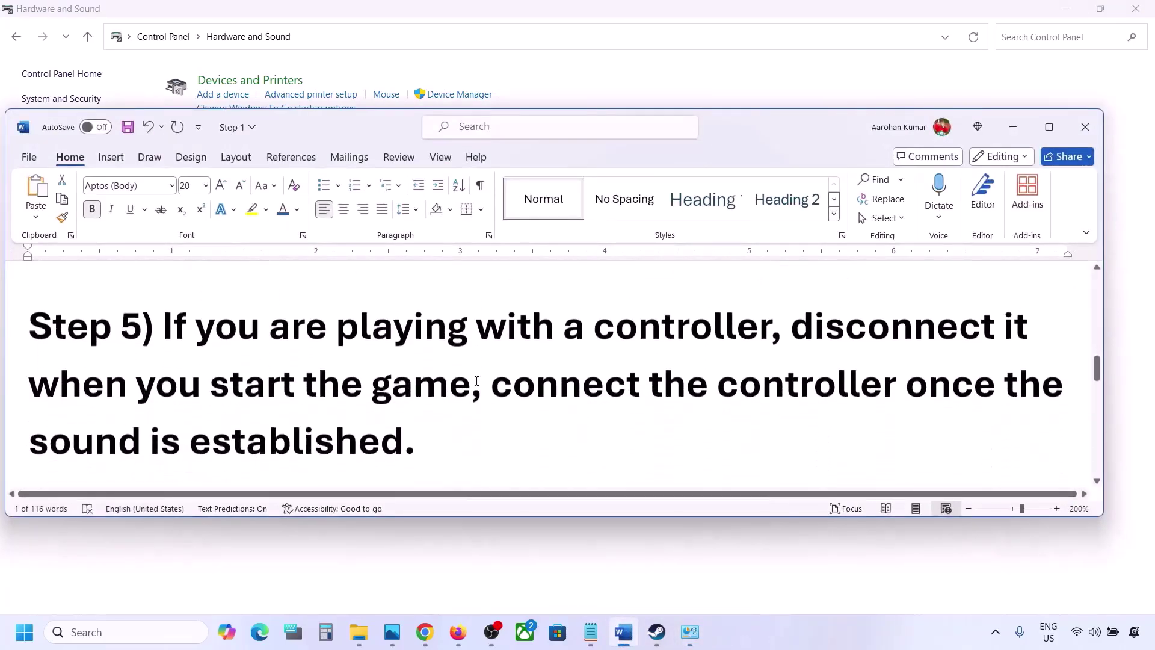
left_click_drag(187, 333, 405, 429)
left_click(405, 428)
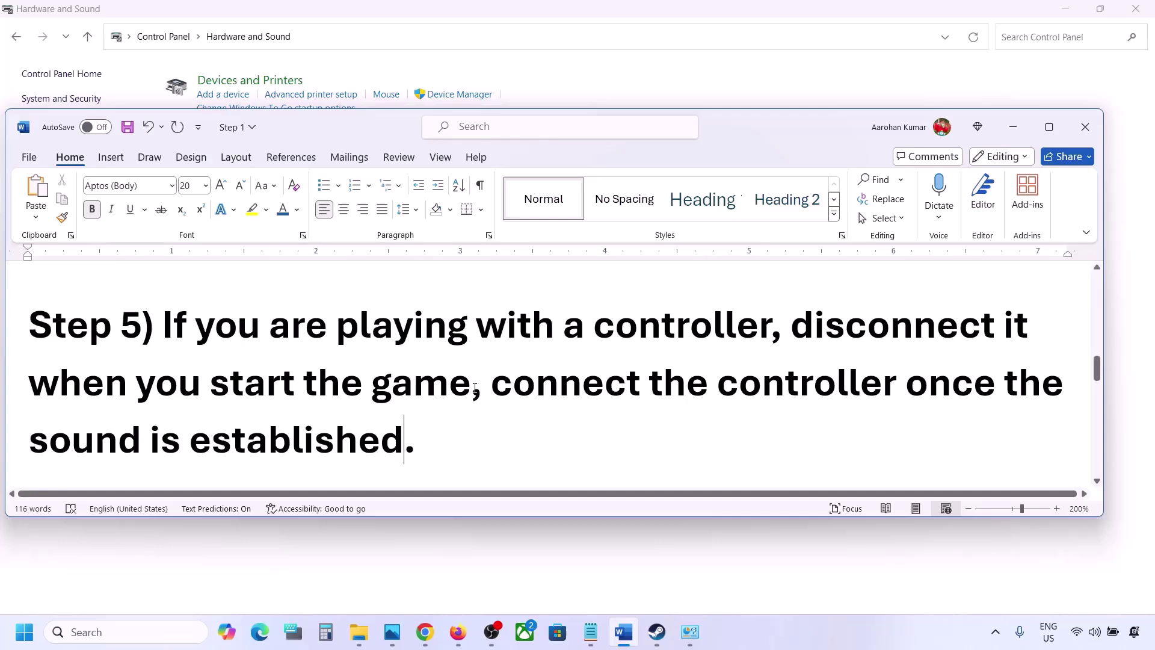
scroll(475, 387, "down", 3)
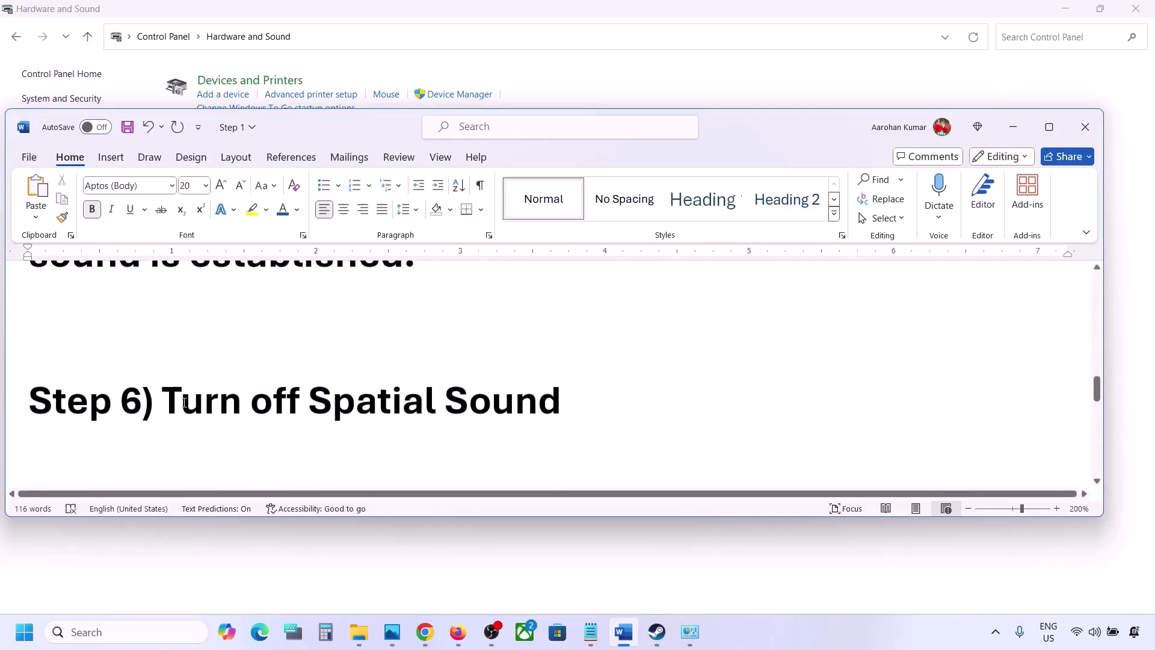
left_click(555, 397, "shift")
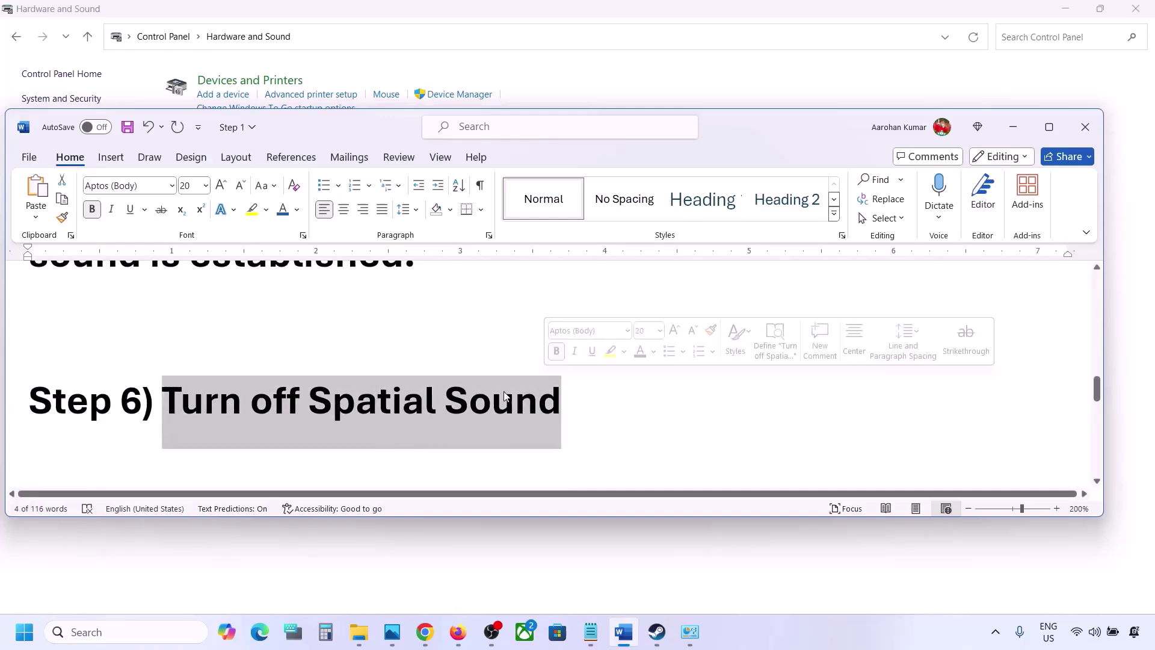
Search 'control' and open Hardware and Sound > Sound, centering the dialog on the Playback tab
left_click(114, 632)
type("control")
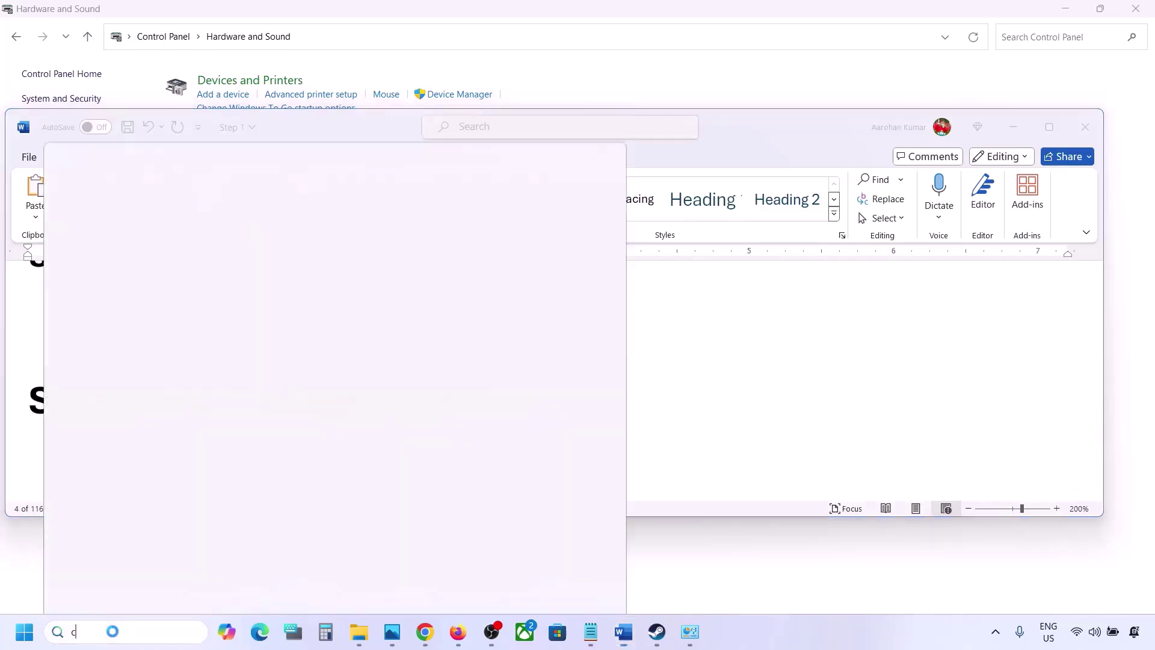
key("Return")
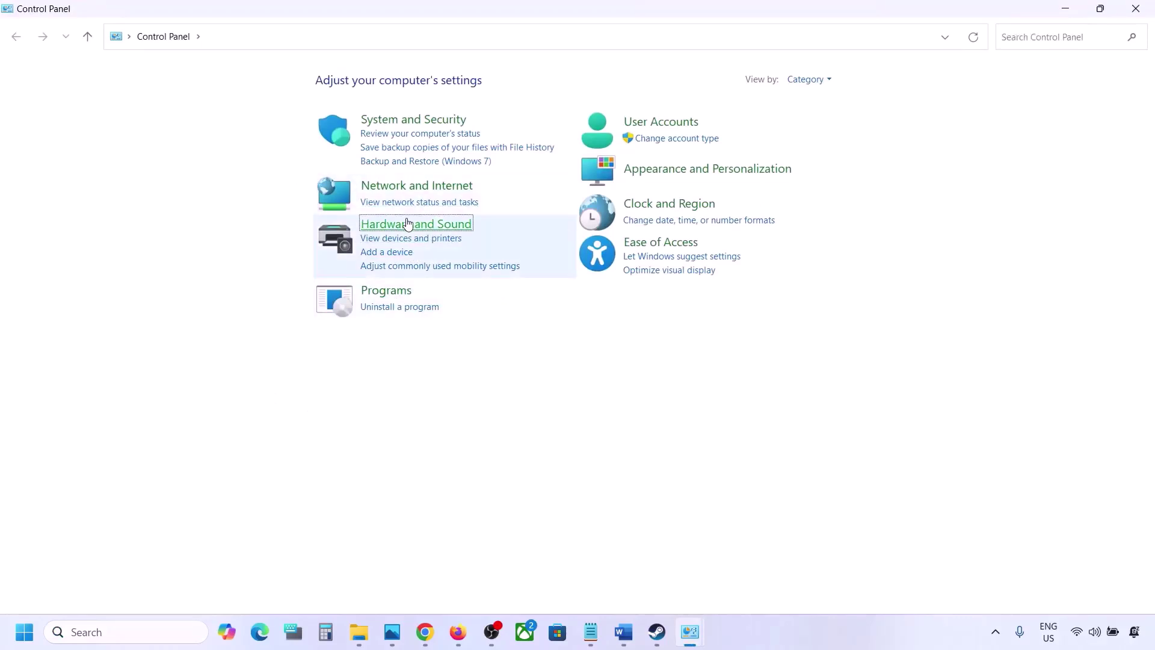
left_click(414, 224)
left_click(221, 173)
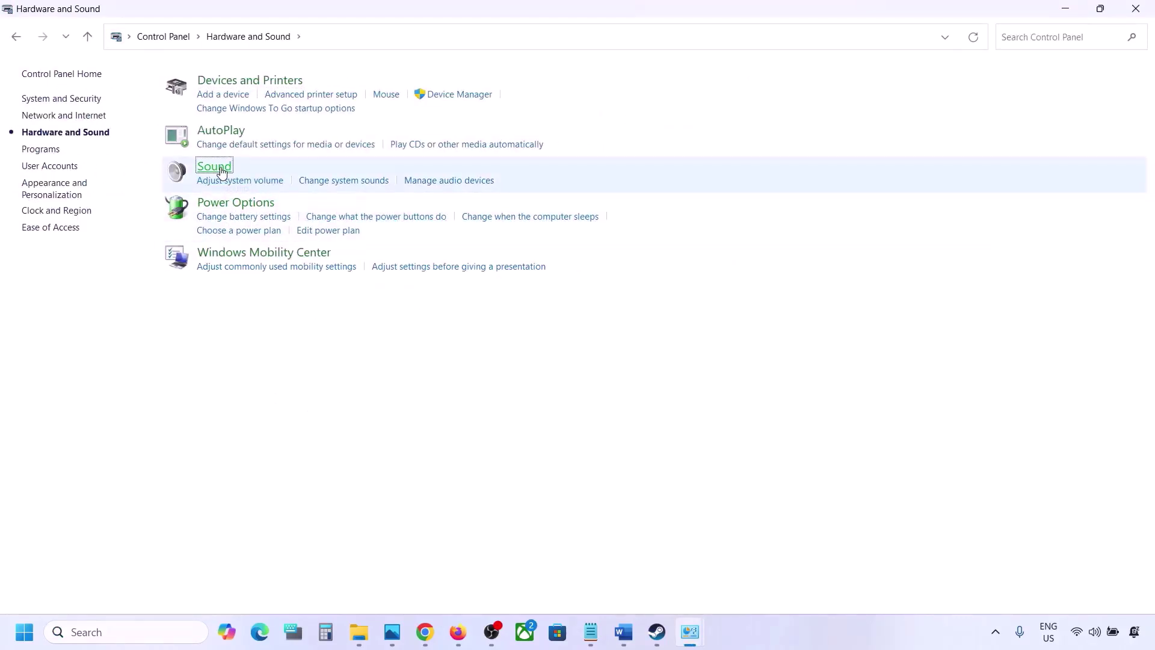
left_click_drag(227, 84, 498, 138)
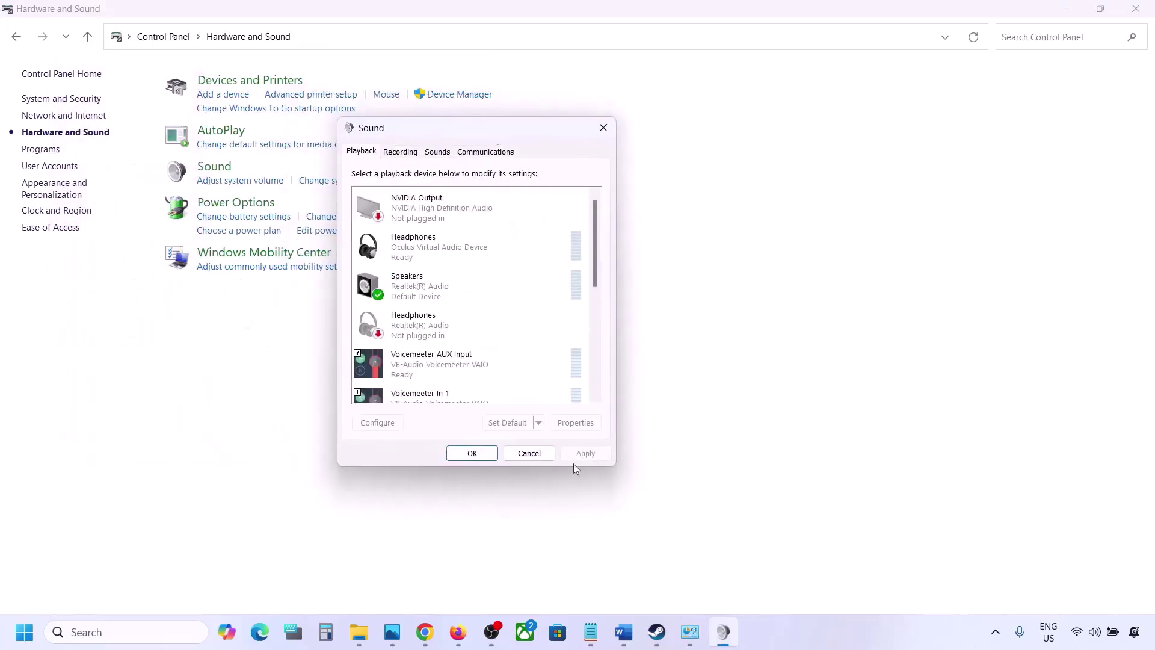
Set the Speakers' spatial sound format to Off, apply it, and close the Sound dialog
left_click(431, 295)
right_click(443, 287)
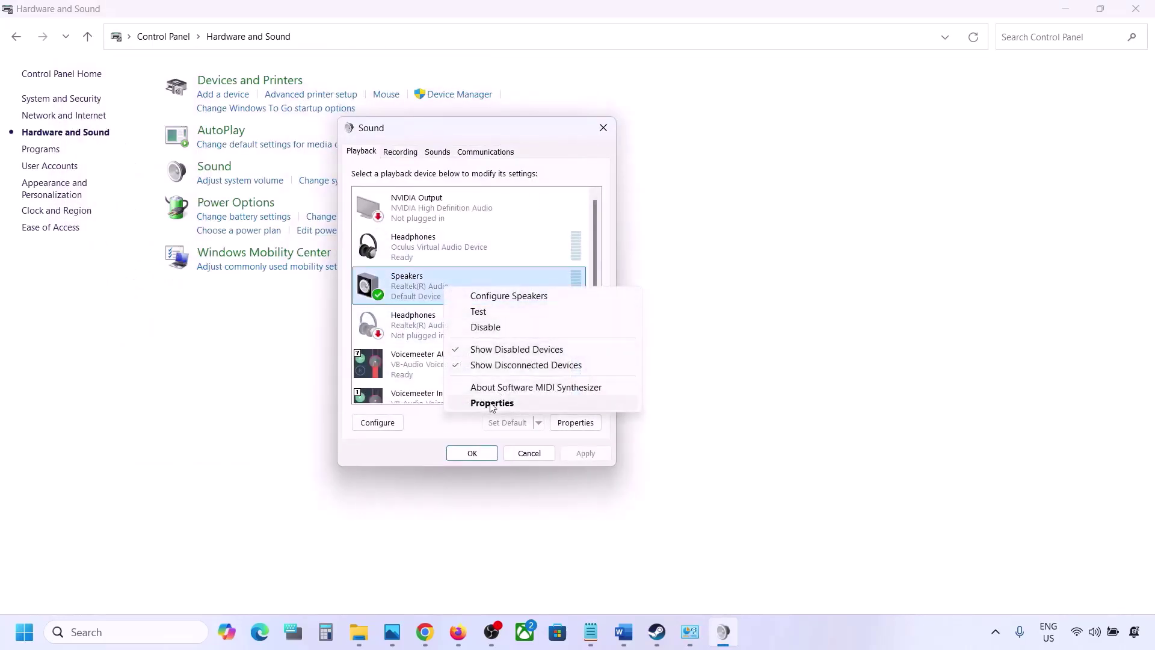
left_click(491, 405)
left_click(504, 210)
left_click(424, 278)
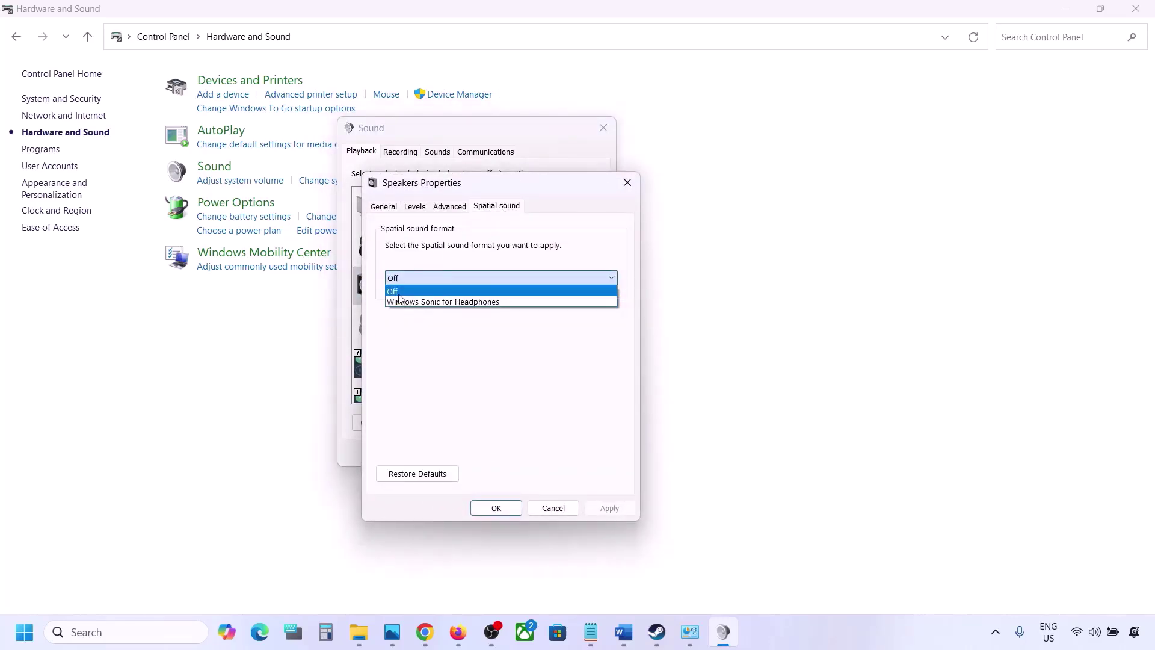
left_click(398, 292)
left_click(607, 509)
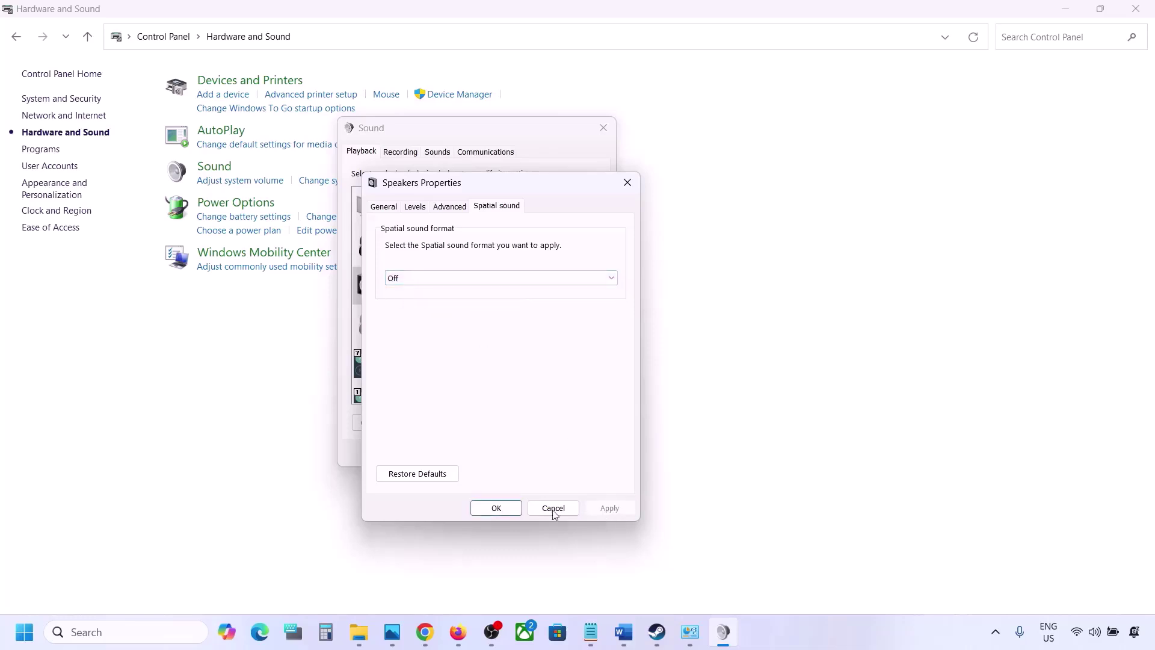
left_click(496, 508)
left_click(486, 454)
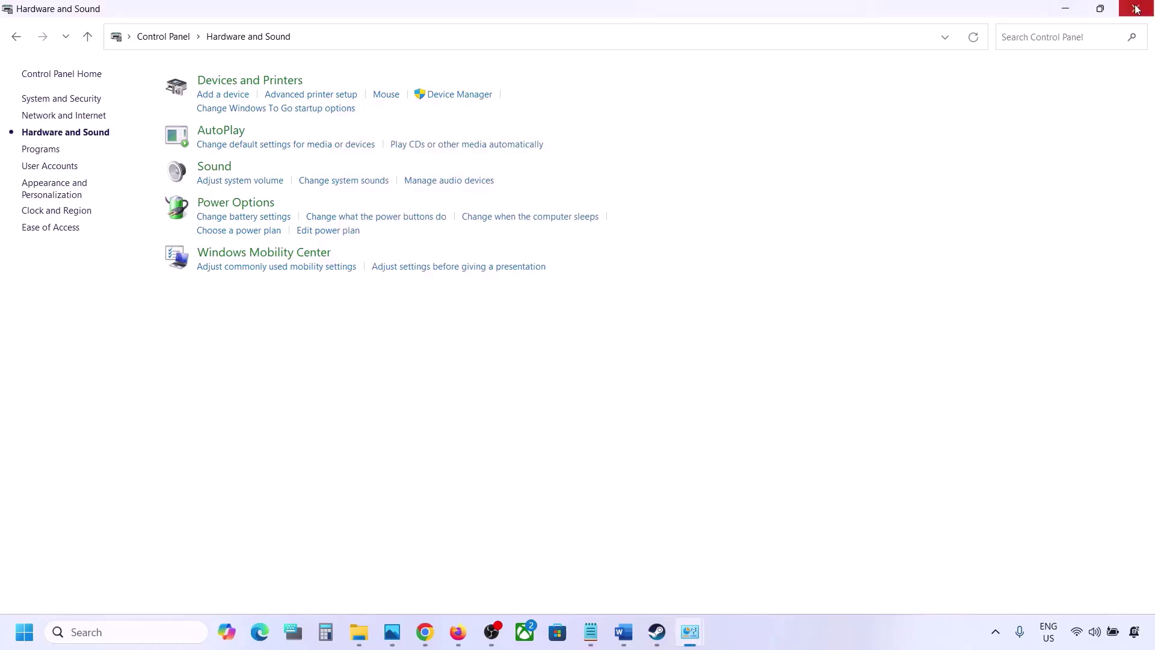
Bring the Word guide back to the front and maximize it
key("alt+Tab")
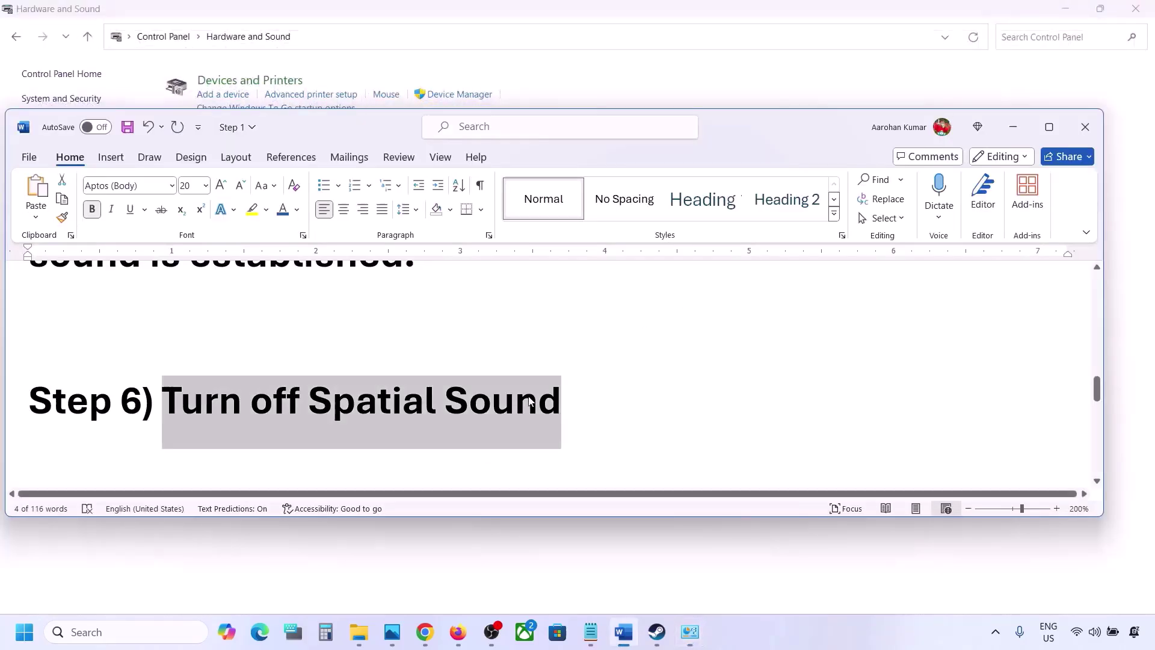
scroll(529, 402, "down", 3)
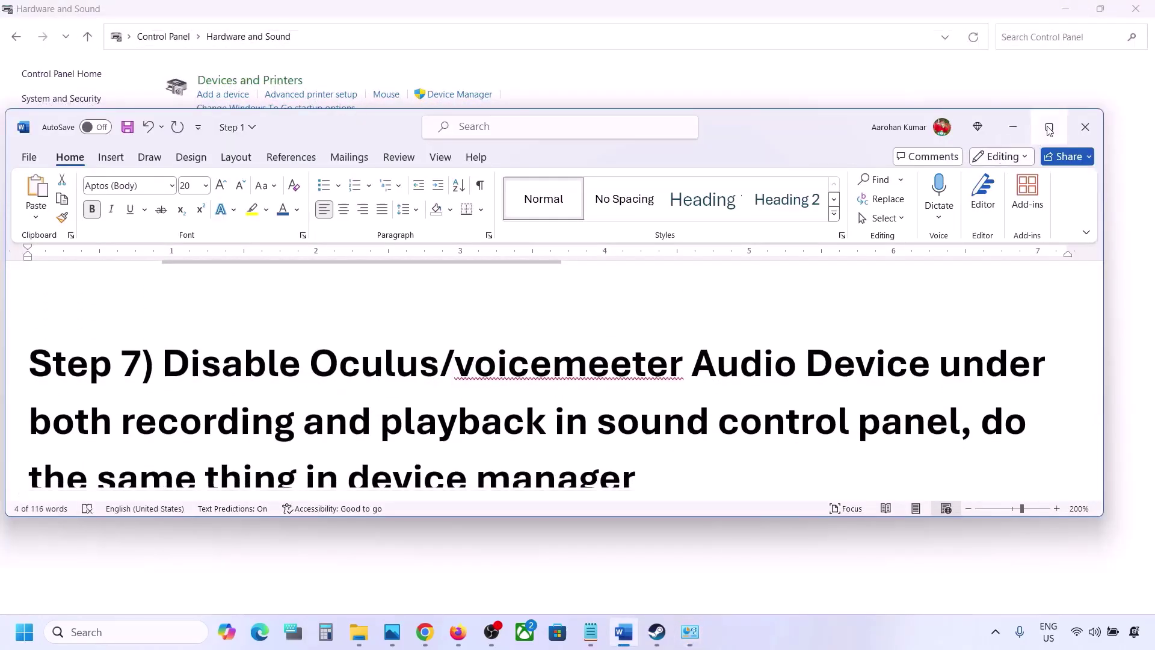
left_click(1049, 127)
scroll(306, 387, "up", 3)
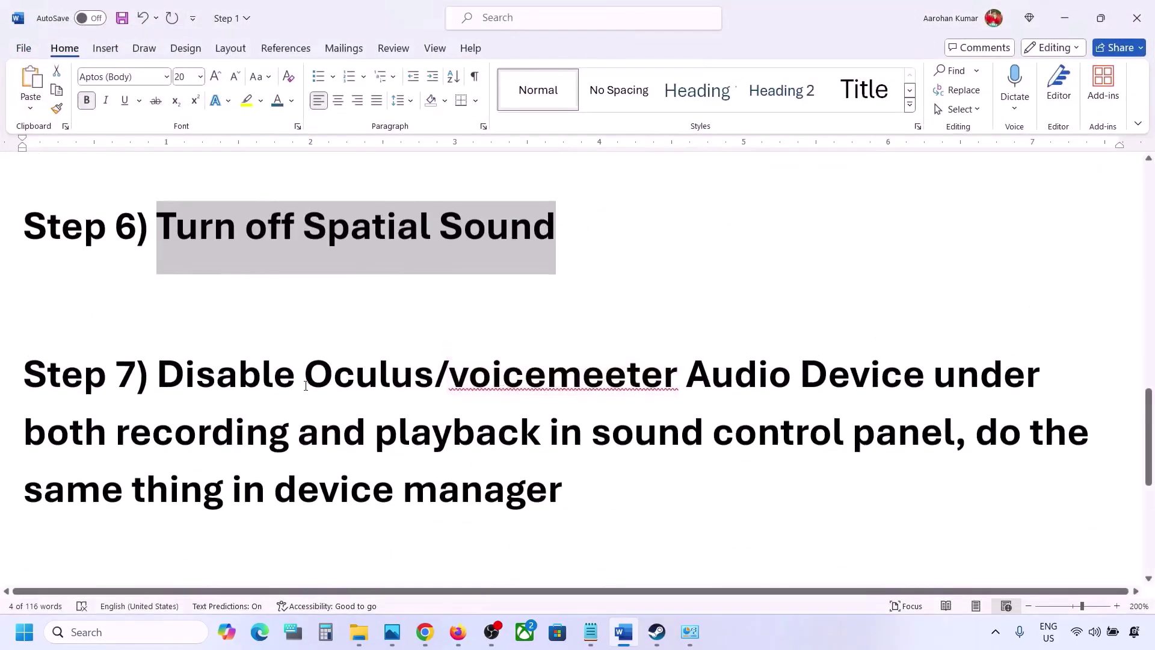
Highlight Step 7's text on disabling Oculus/voicemeeter devices in Sound and Device Manager
left_click_drag(306, 383, 616, 389)
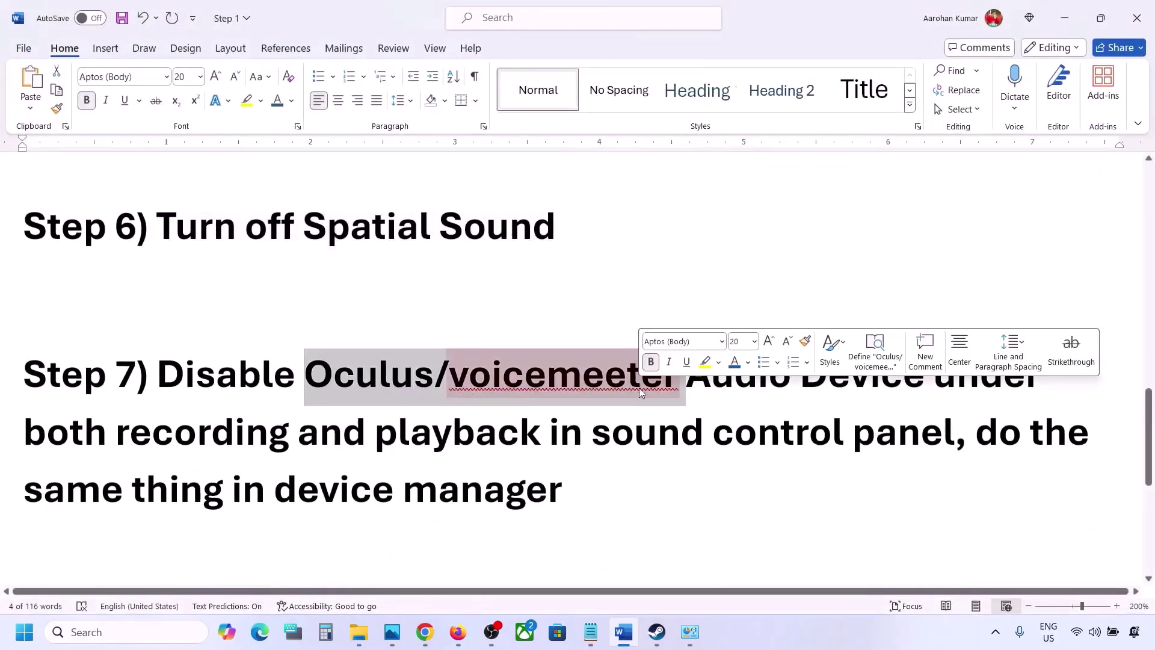
left_click(734, 374)
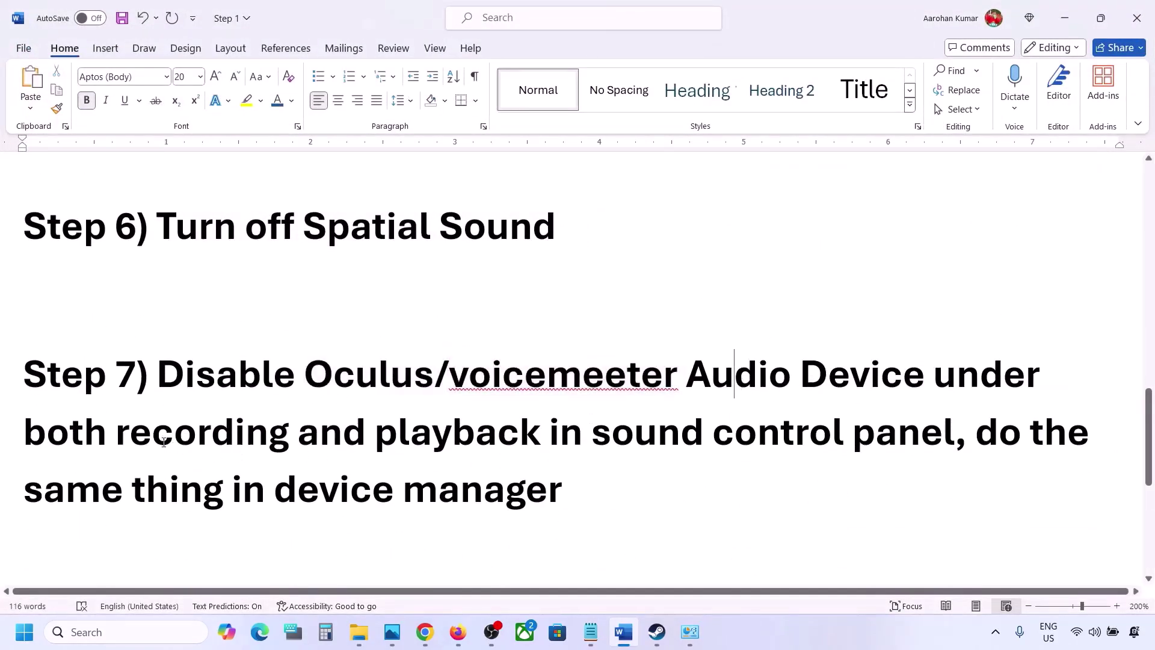
left_click_drag(184, 359, 848, 436)
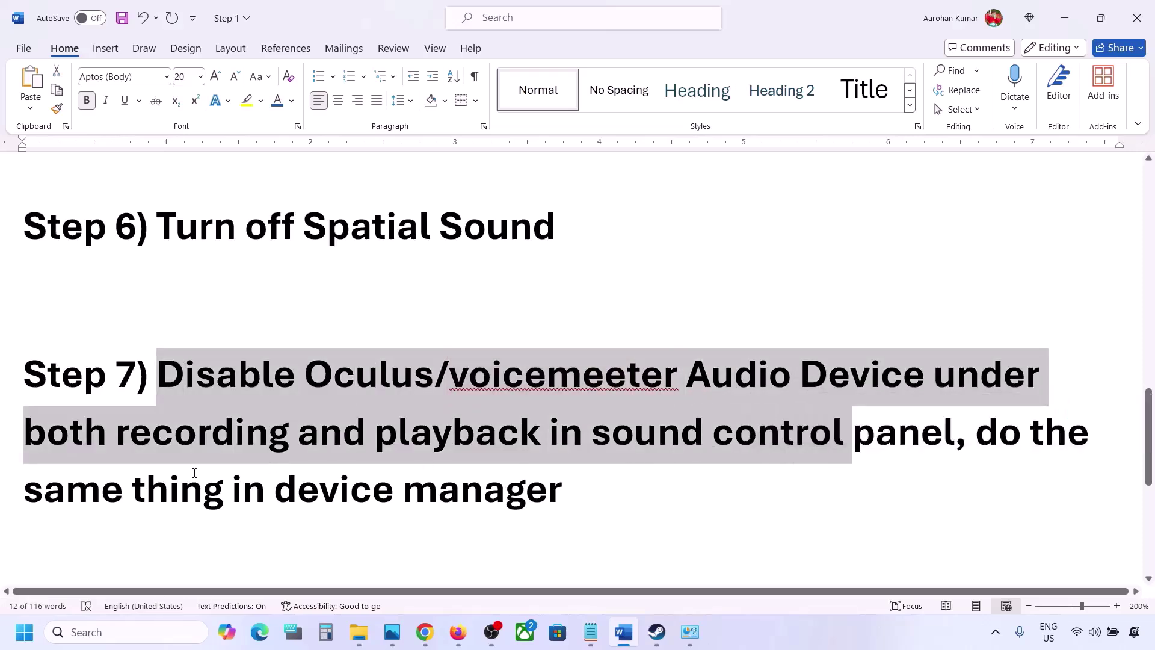
left_click_drag(148, 490, 578, 481)
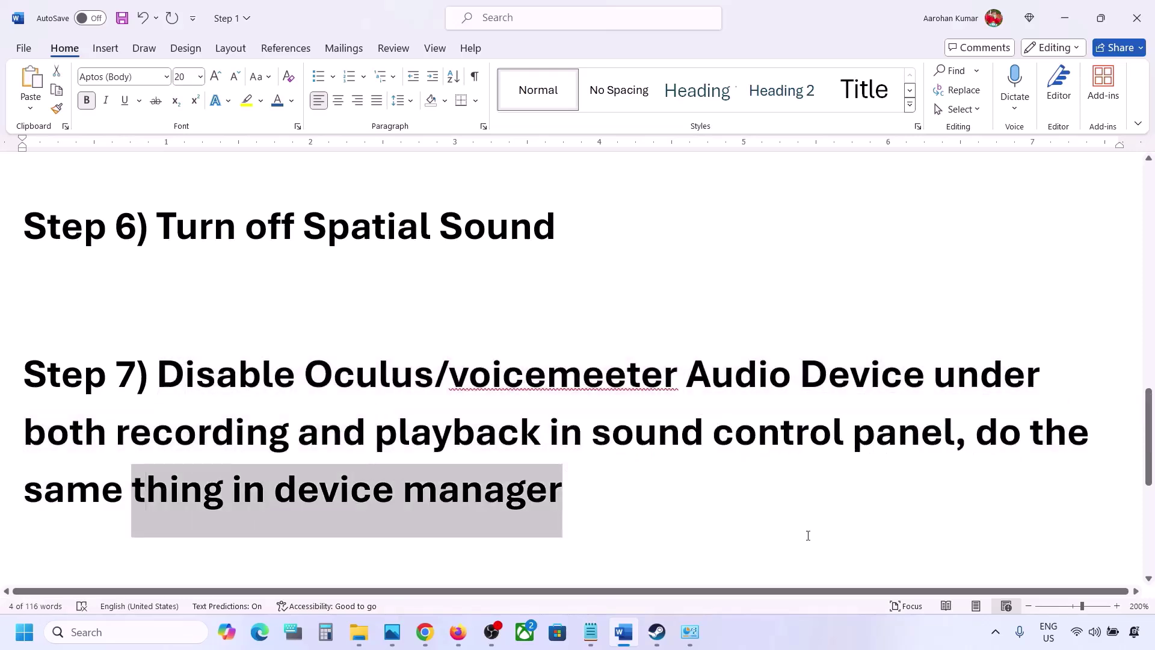
Reopen Control Panel's Sound dialog via a 'control' search and select the Realtek Speakers device
left_click(123, 628)
type("control")
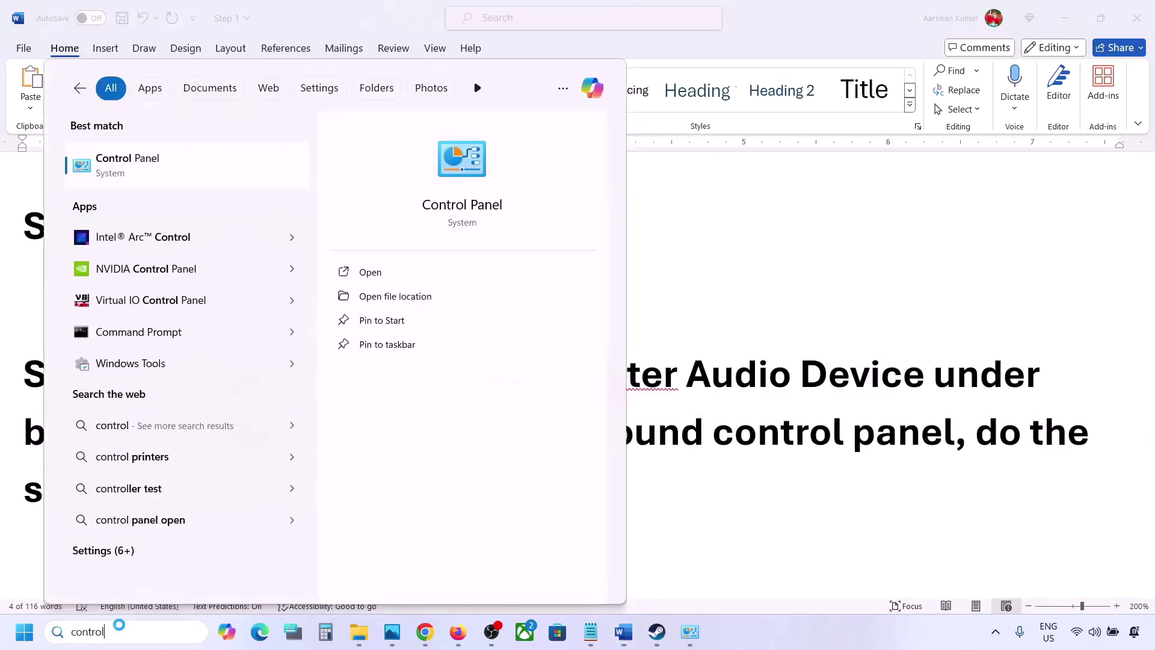
key("Return")
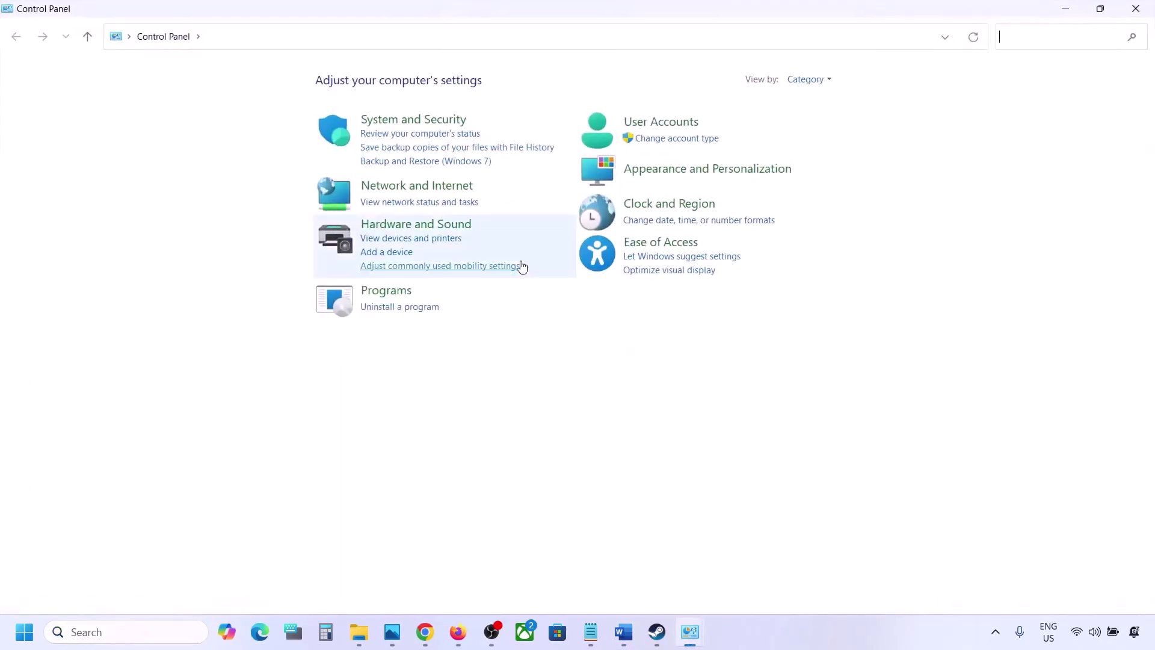
left_click(387, 225)
left_click(223, 170)
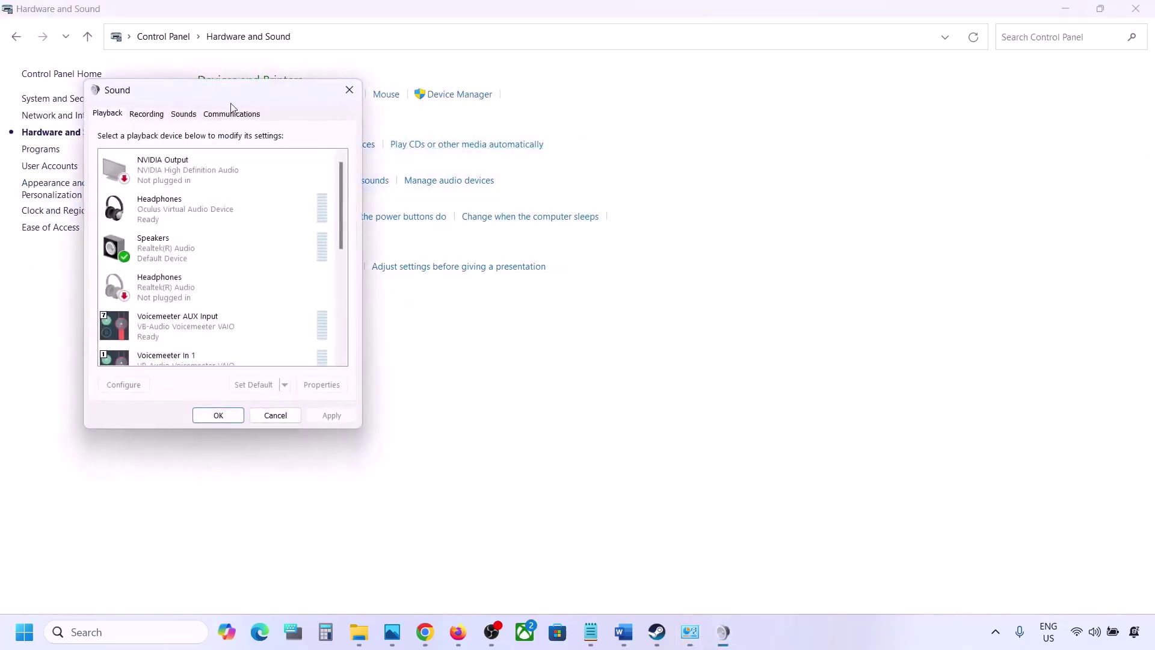
left_click_drag(230, 101, 677, 128)
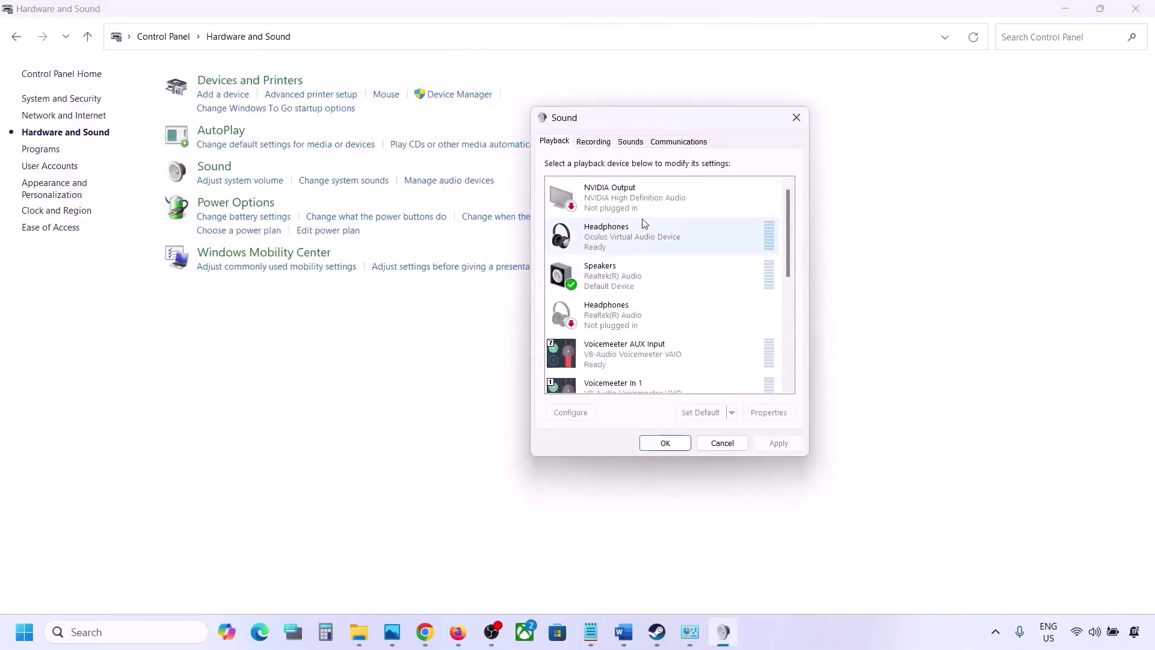
scroll(650, 292, "down", 5)
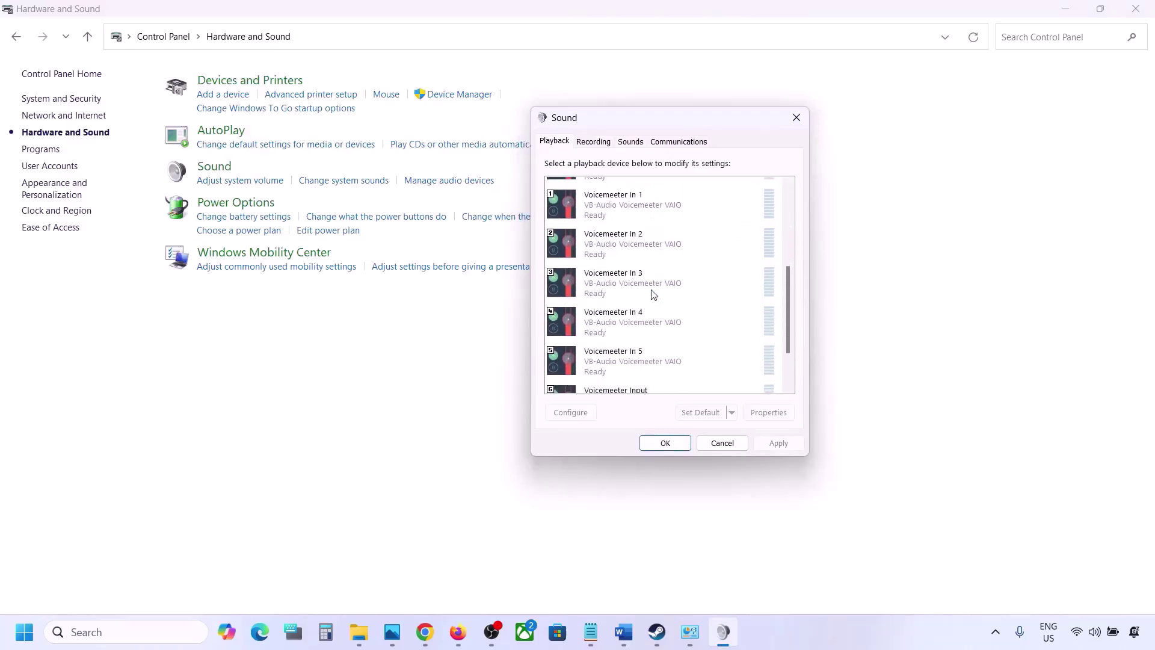
scroll(653, 294, "up", 5)
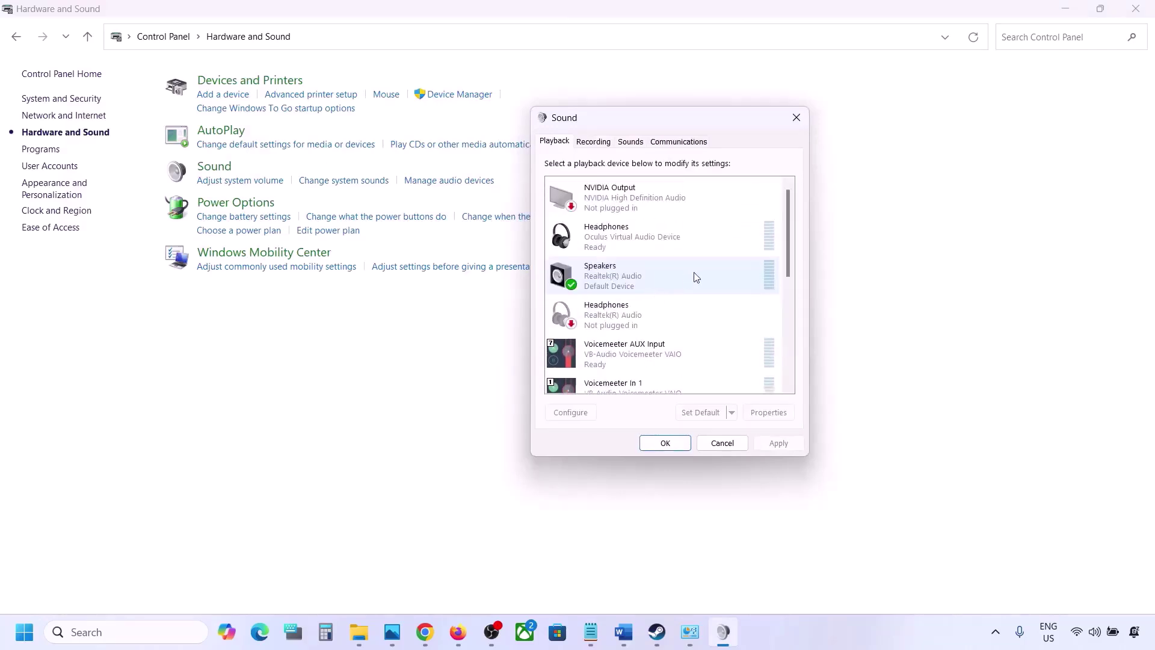
left_click(639, 279)
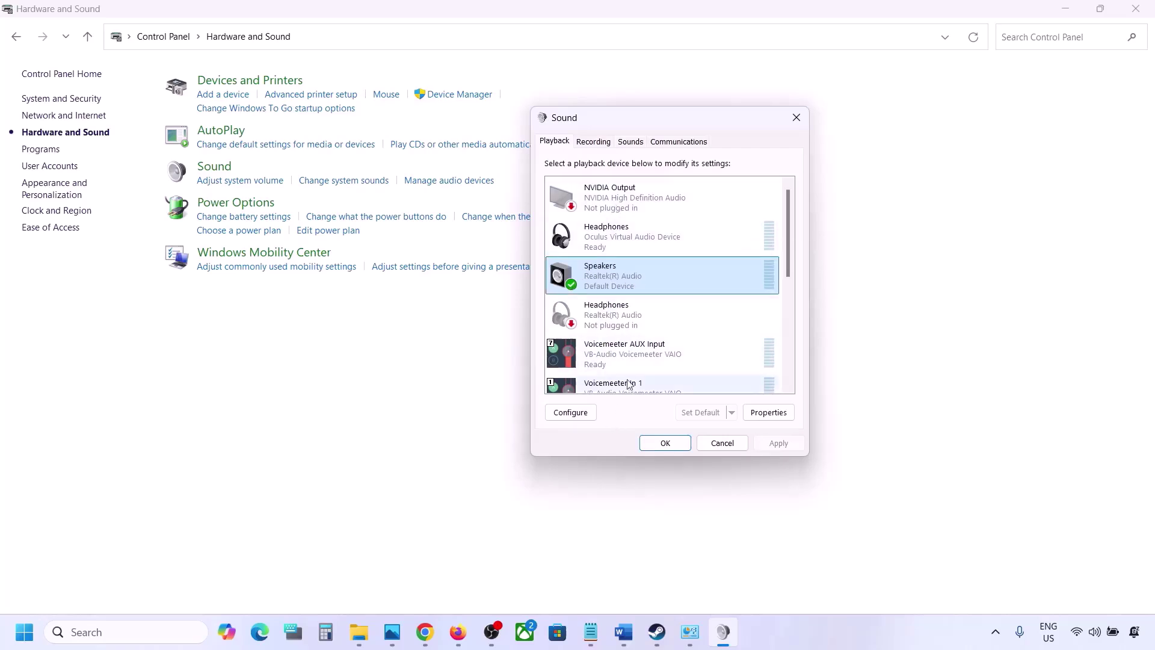
scroll(630, 369, "down", 5)
scroll(630, 369, "down", 2)
scroll(662, 328, "up", 8)
Disable the Oculus Headphones playback device
left_click(610, 208)
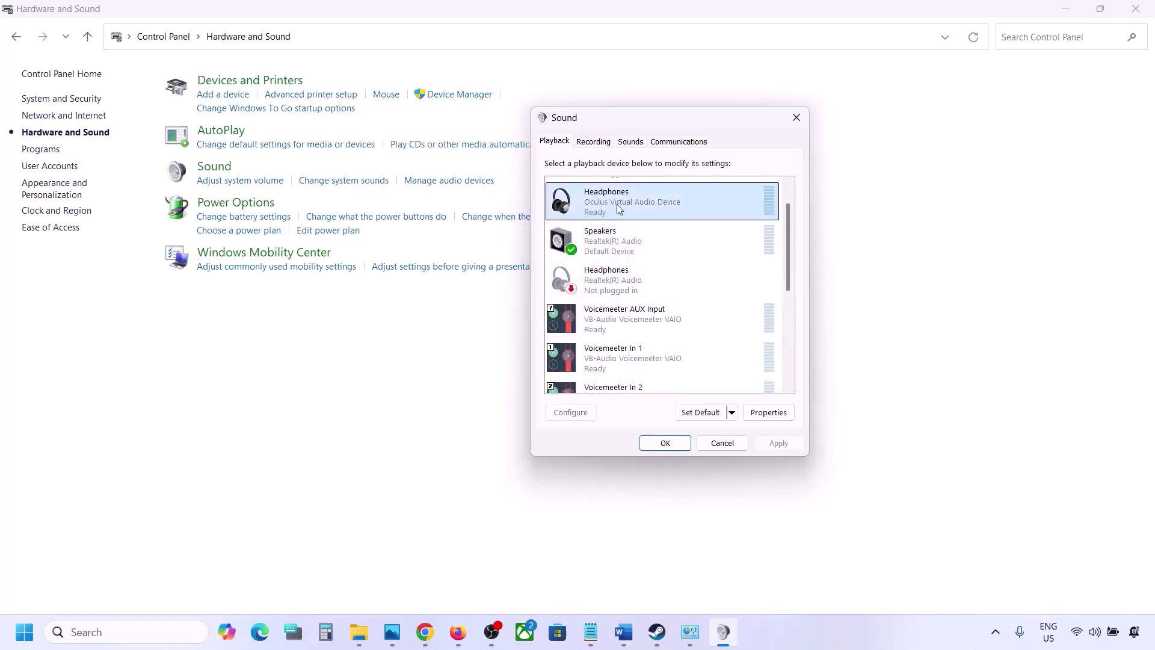
right_click(616, 204)
left_click(658, 229)
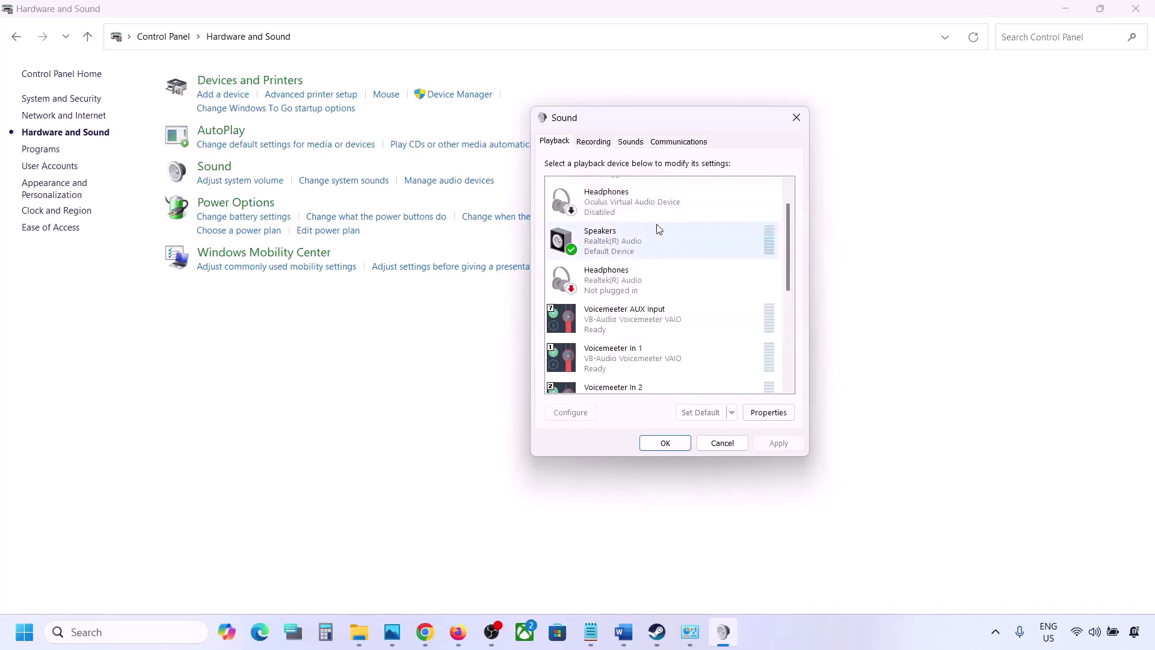
scroll(642, 261, "down", 2)
scroll(642, 260, "up", 3)
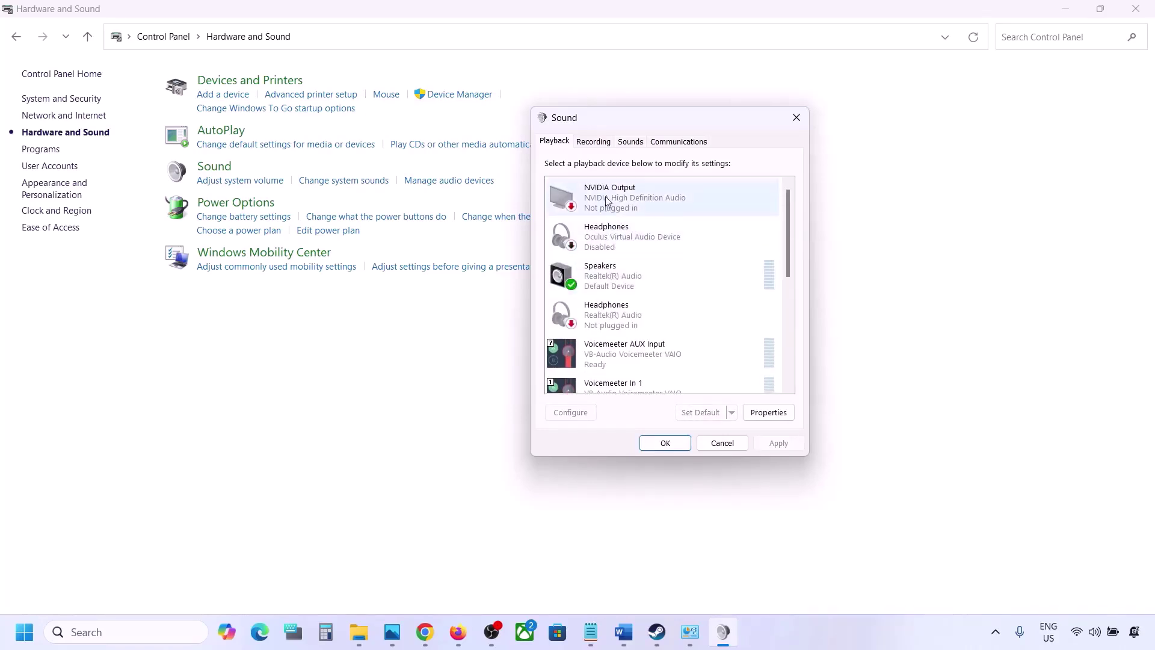
right_click(616, 227)
left_click(657, 250)
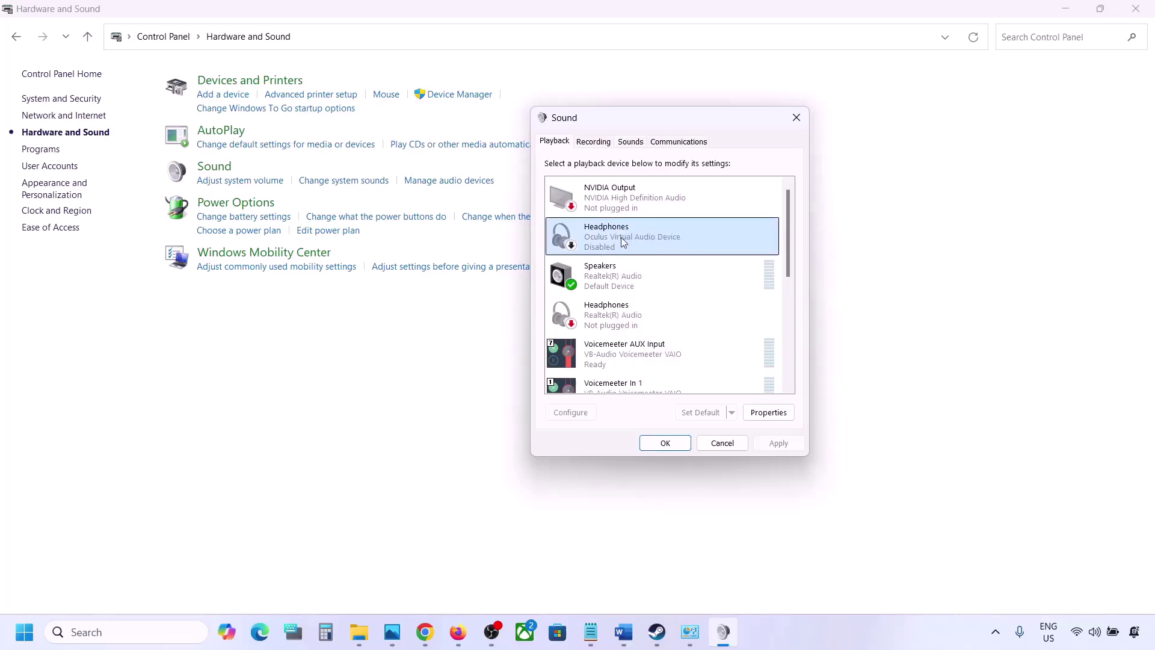
scroll(618, 260, "down", 1)
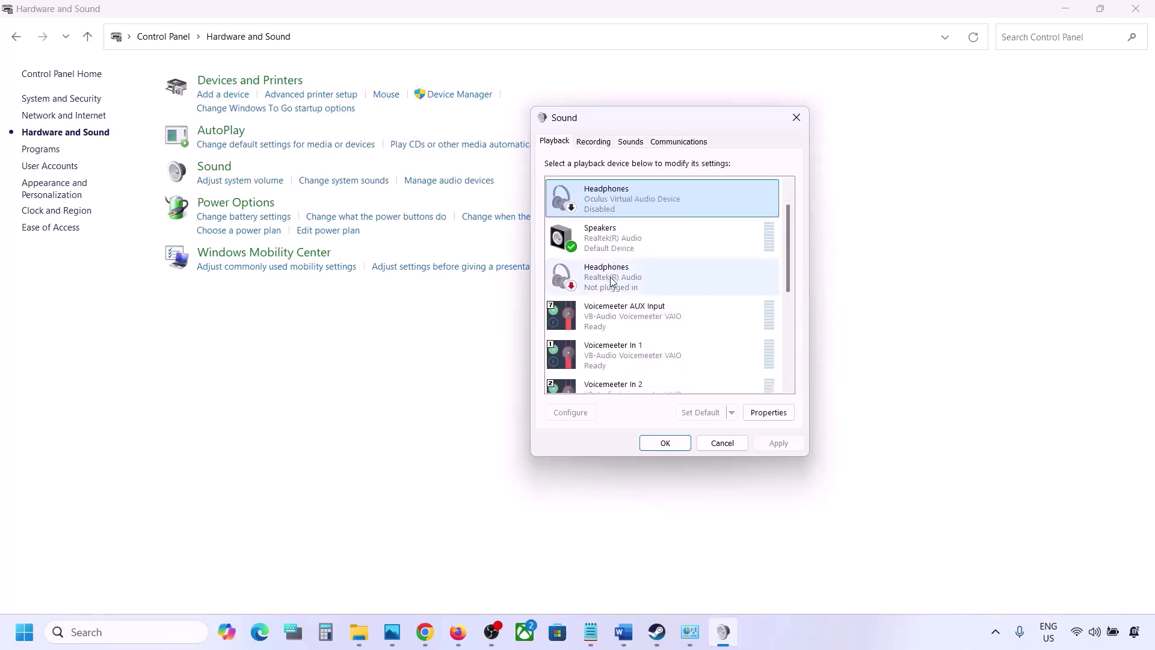
Disable Voicemeeter AUX Input, In 1, In 2 and In 3
left_click(611, 280)
scroll(610, 277, "down", 1)
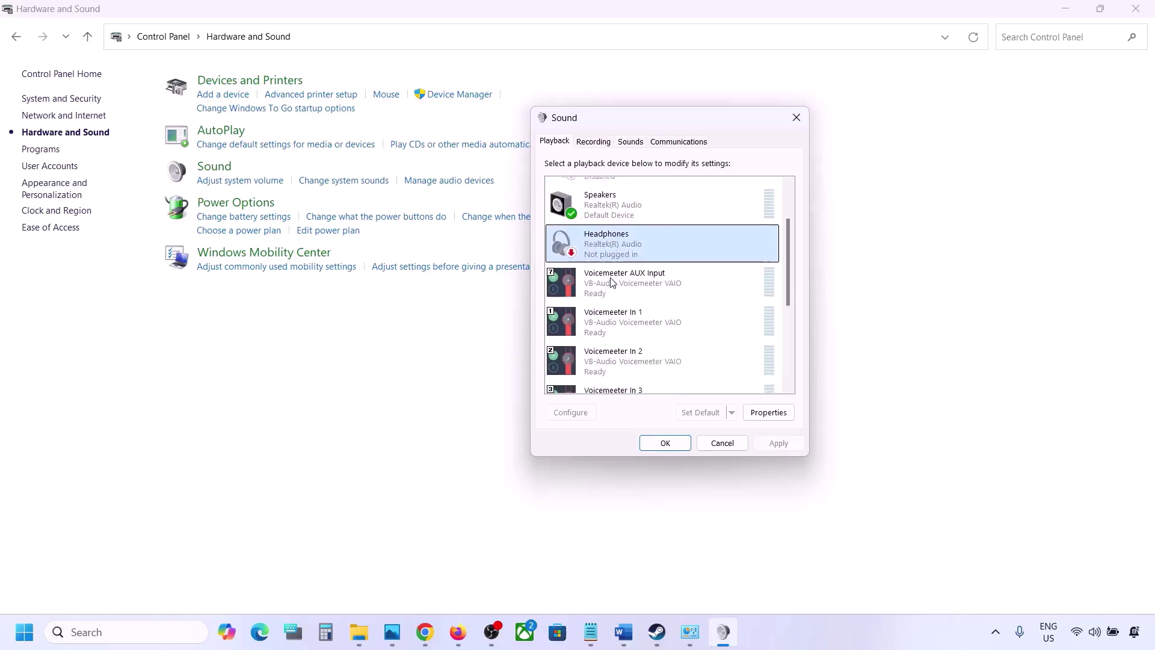
left_click(622, 288)
right_click(622, 288)
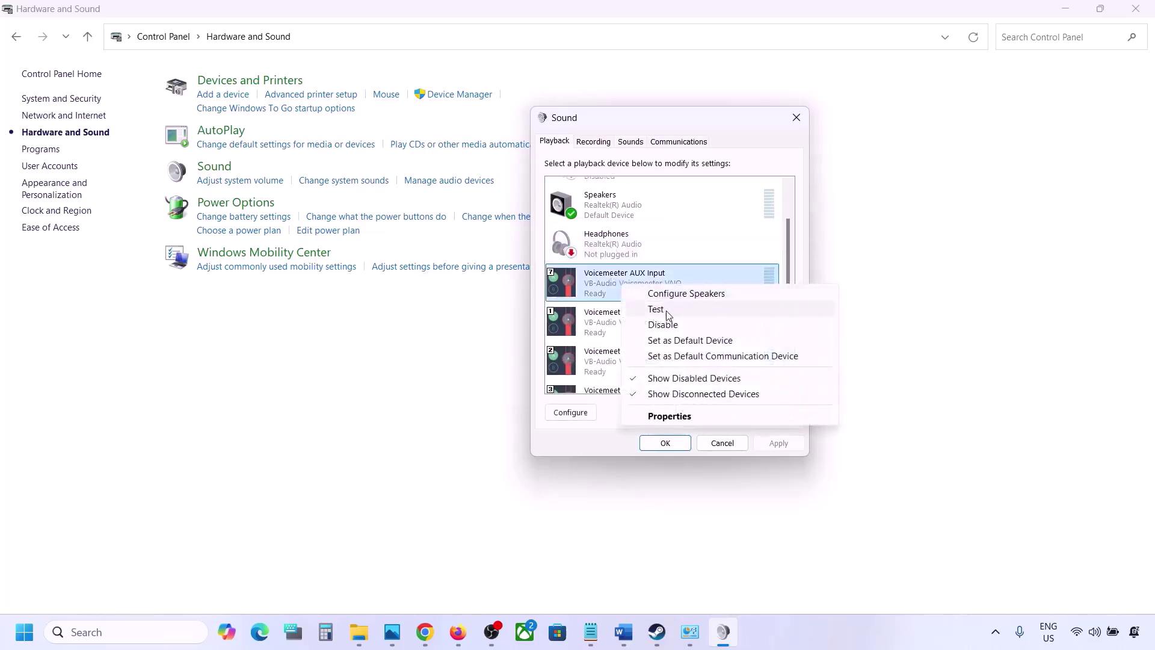
left_click(631, 328)
right_click(631, 330)
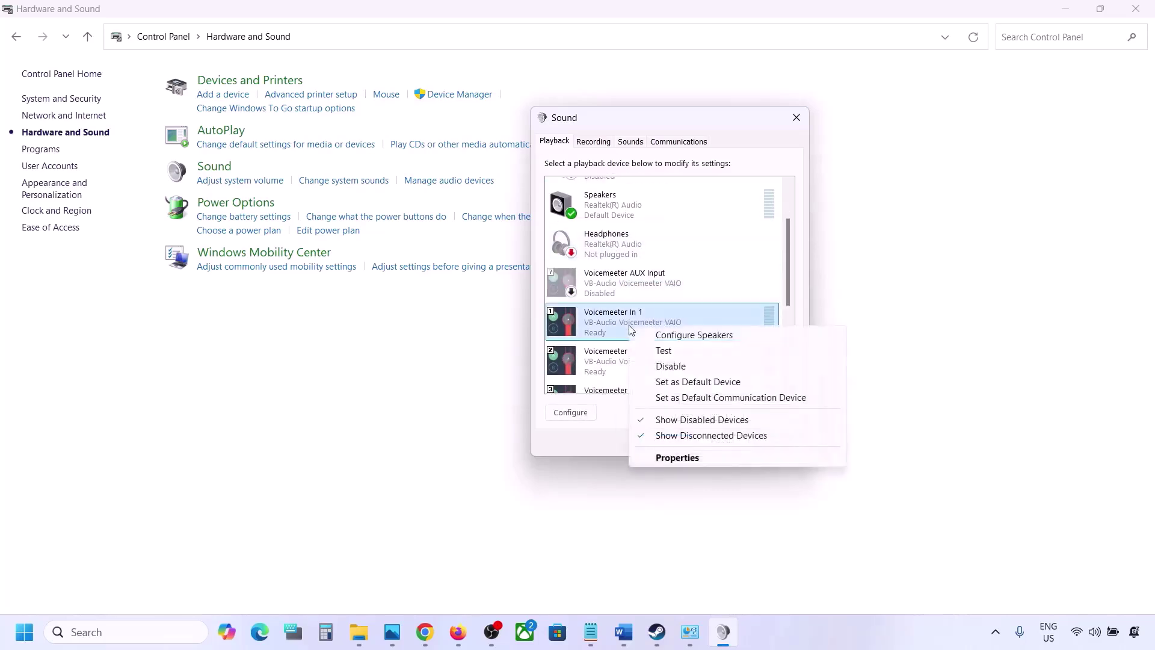
left_click(676, 365)
scroll(678, 374, "down", 1)
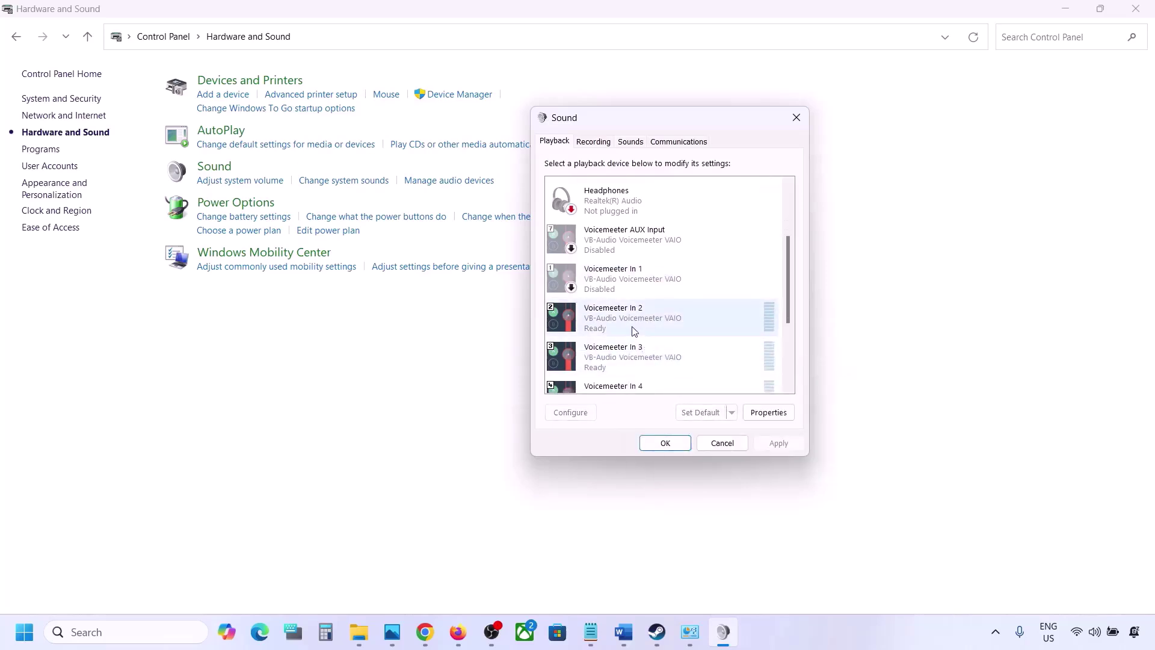
right_click(633, 331)
left_click(675, 368)
right_click(623, 364)
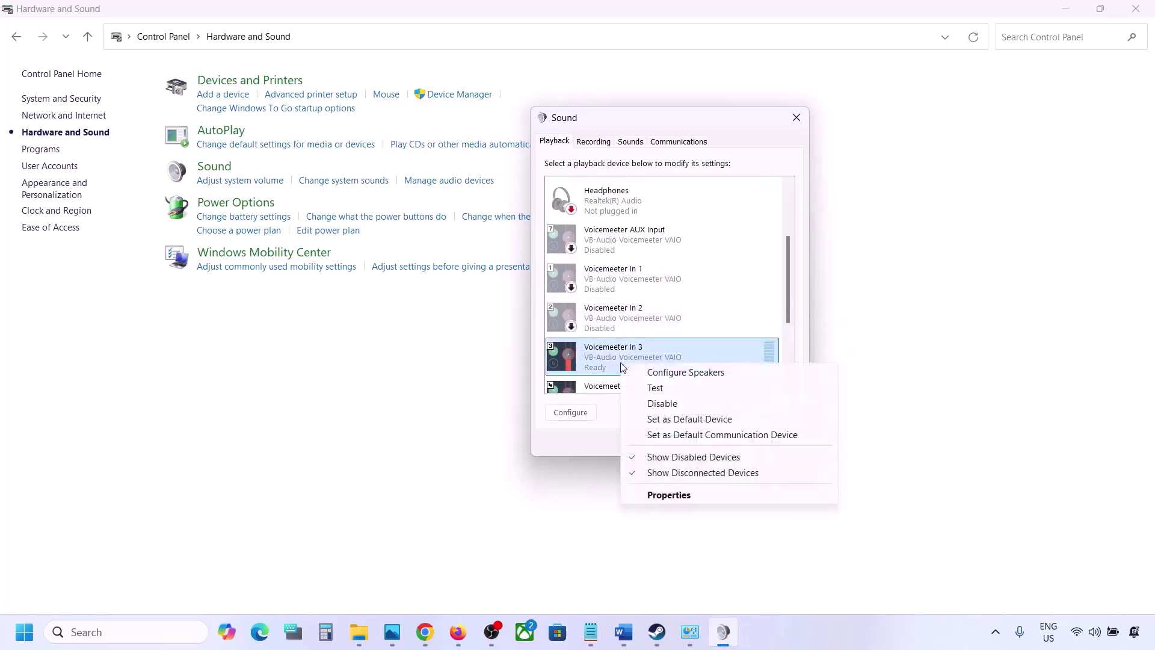
left_click(662, 404)
Disable Voicemeeter Input, In 5, In 4 and VAIO3 Input
scroll(656, 355, "down", 3)
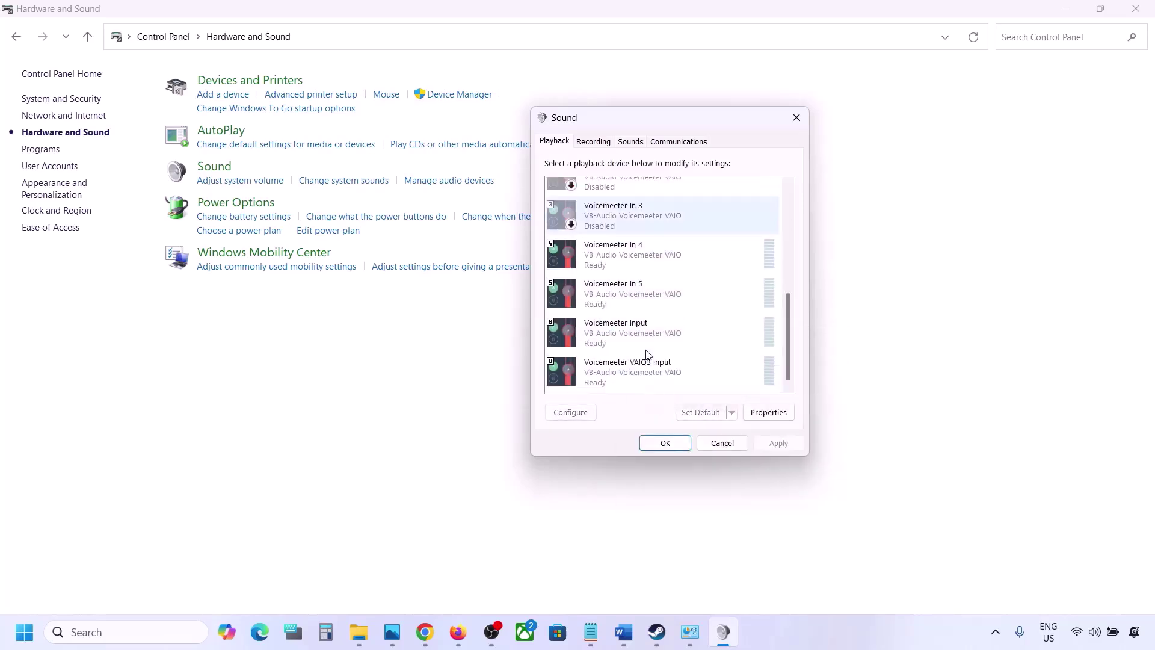
right_click(617, 336)
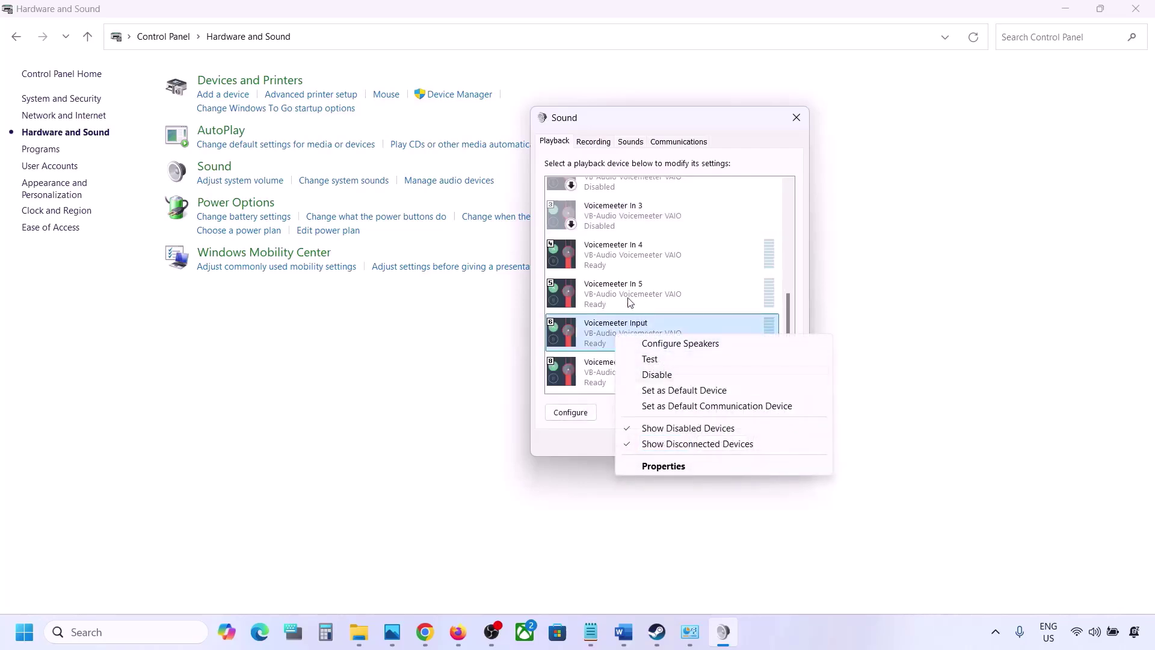
left_click(659, 375)
right_click(605, 299)
left_click(648, 339)
left_click(614, 256)
right_click(615, 259)
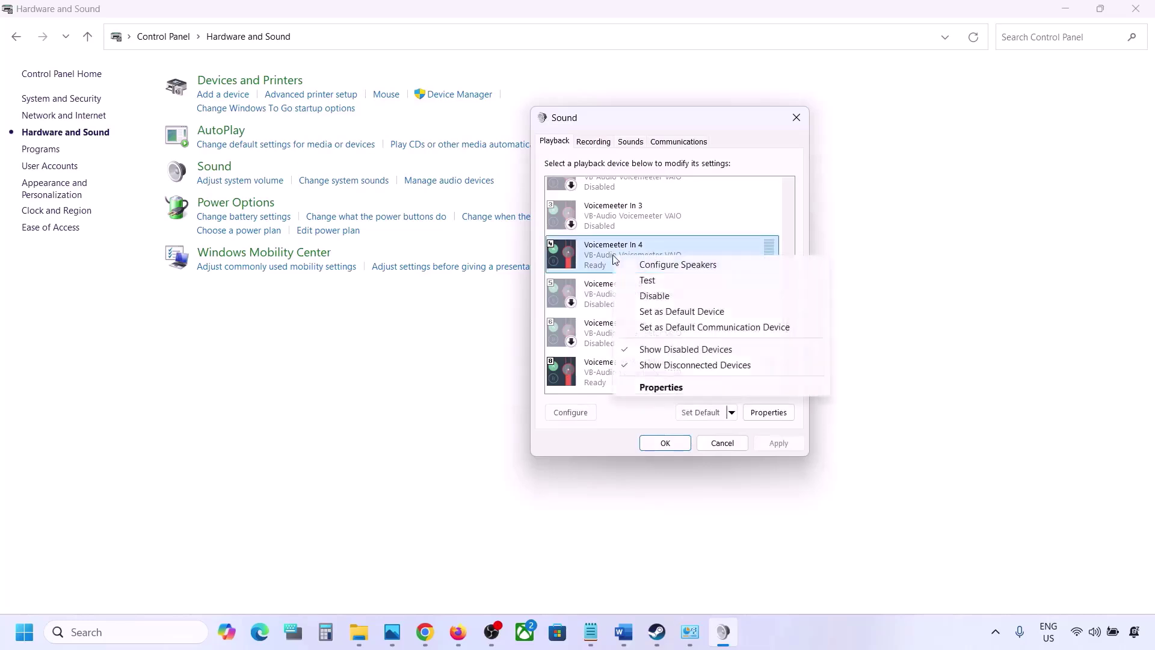
left_click(653, 295)
left_click(612, 369)
right_click(612, 369)
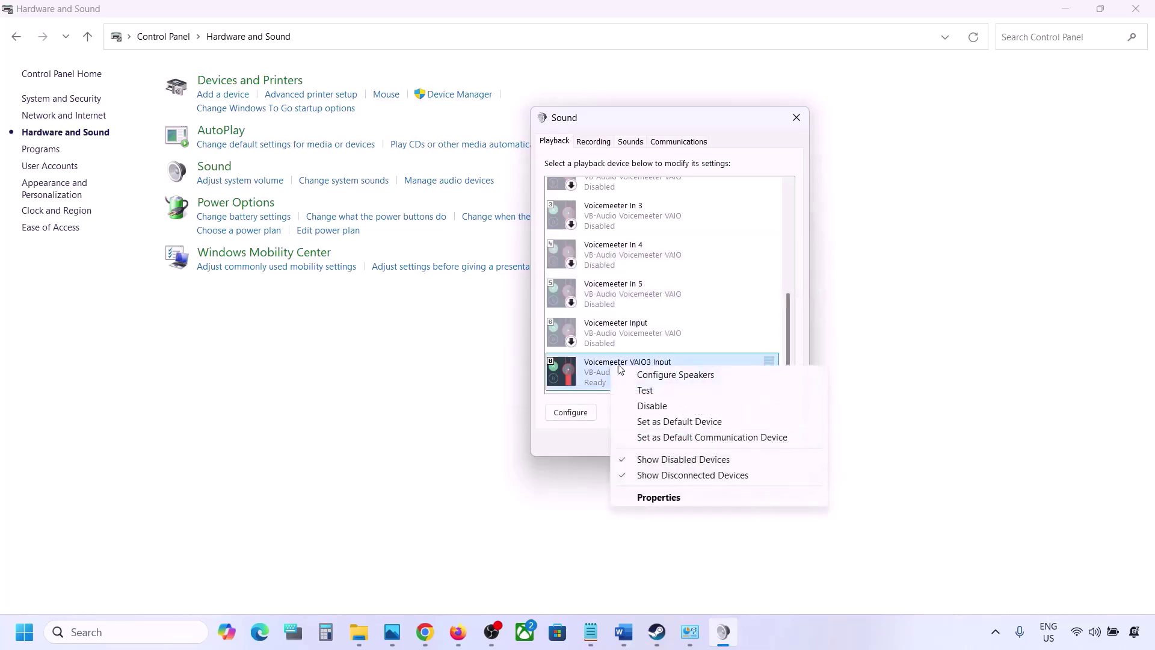
left_click(652, 405)
Check the Realtek Speakers' options and leave them enabled
scroll(619, 257, "up", 5)
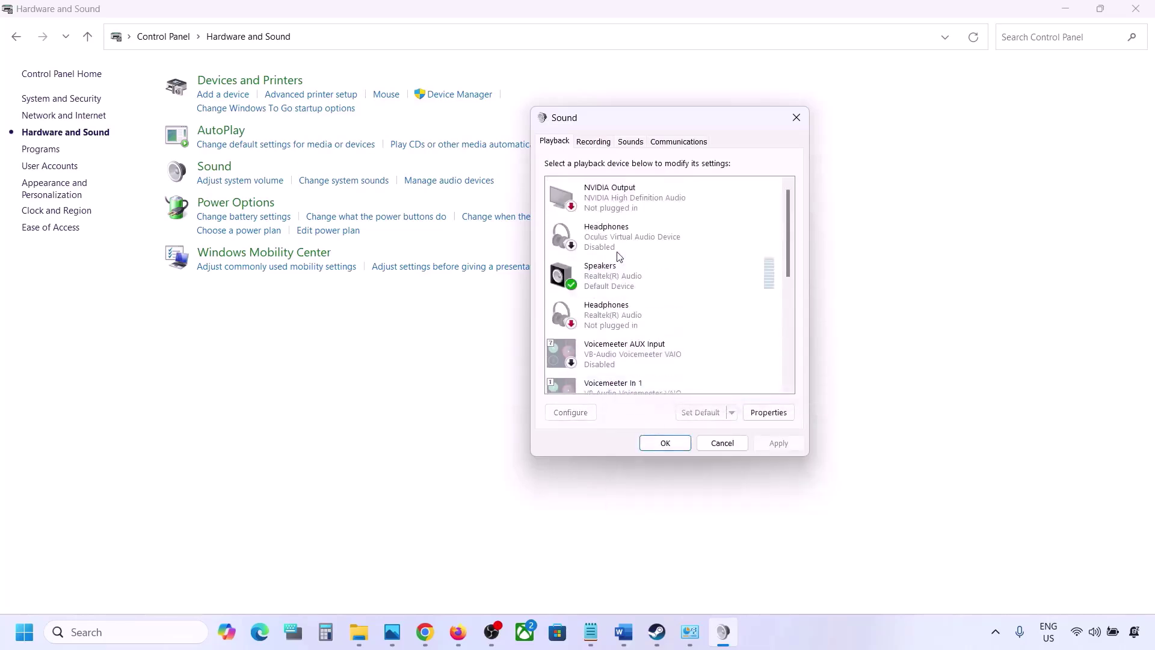
left_click(638, 279)
right_click(638, 280)
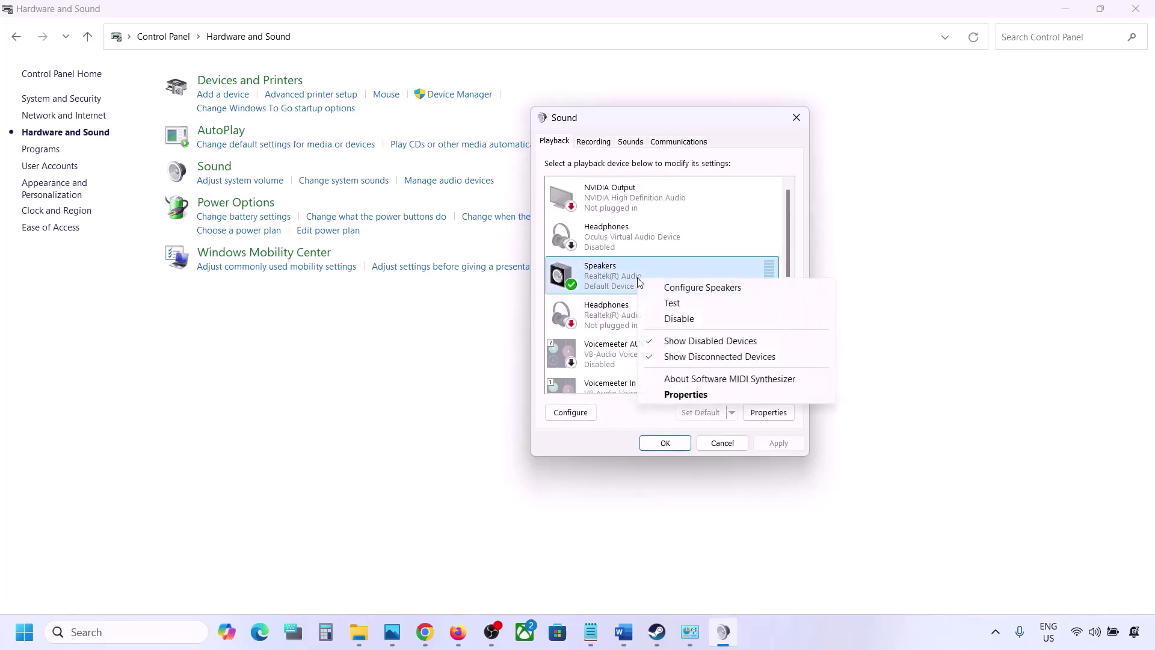
key("Escape")
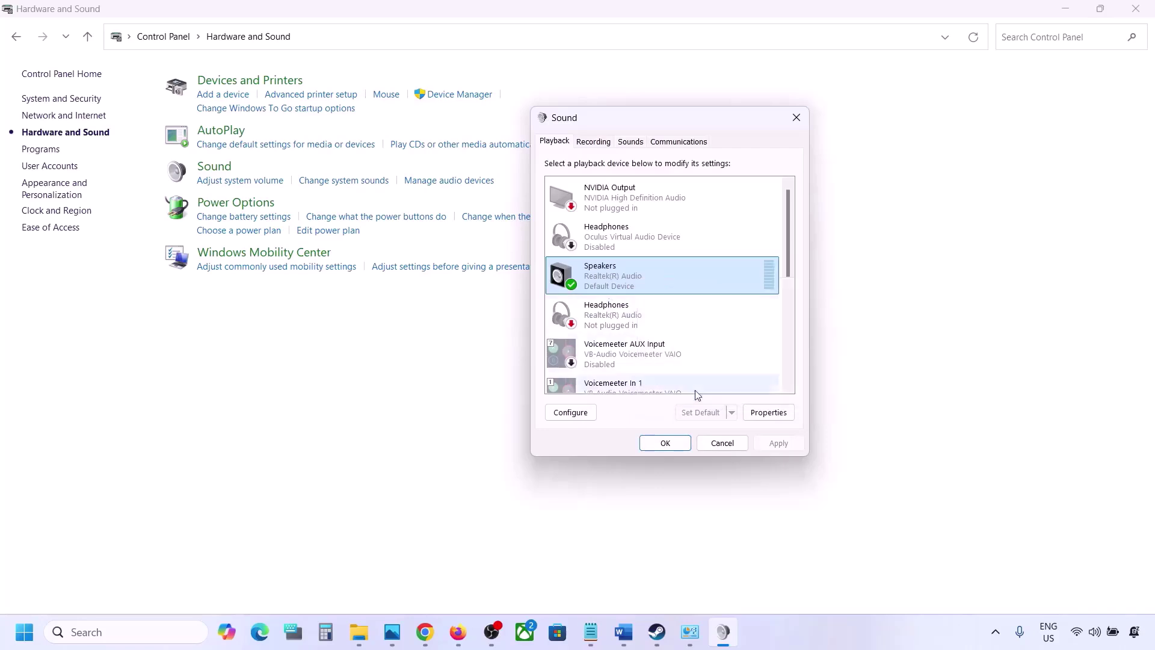
Look over the Recording and Playback device lists
left_click(597, 143)
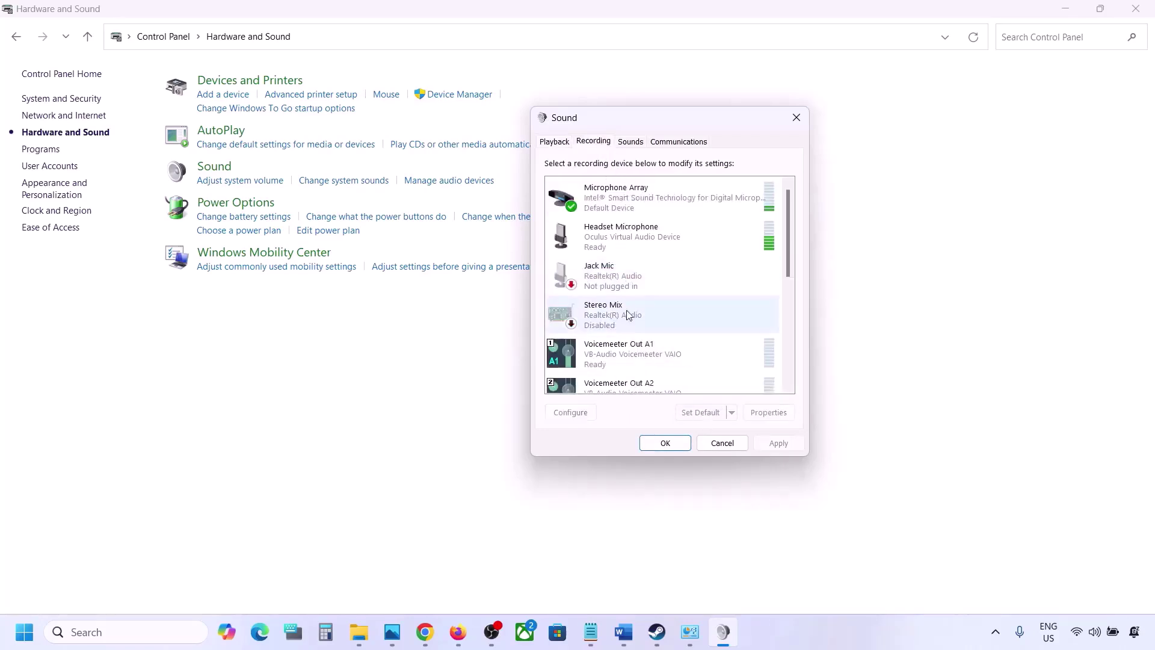
scroll(640, 310, "down", 3)
scroll(640, 306, "up", 3)
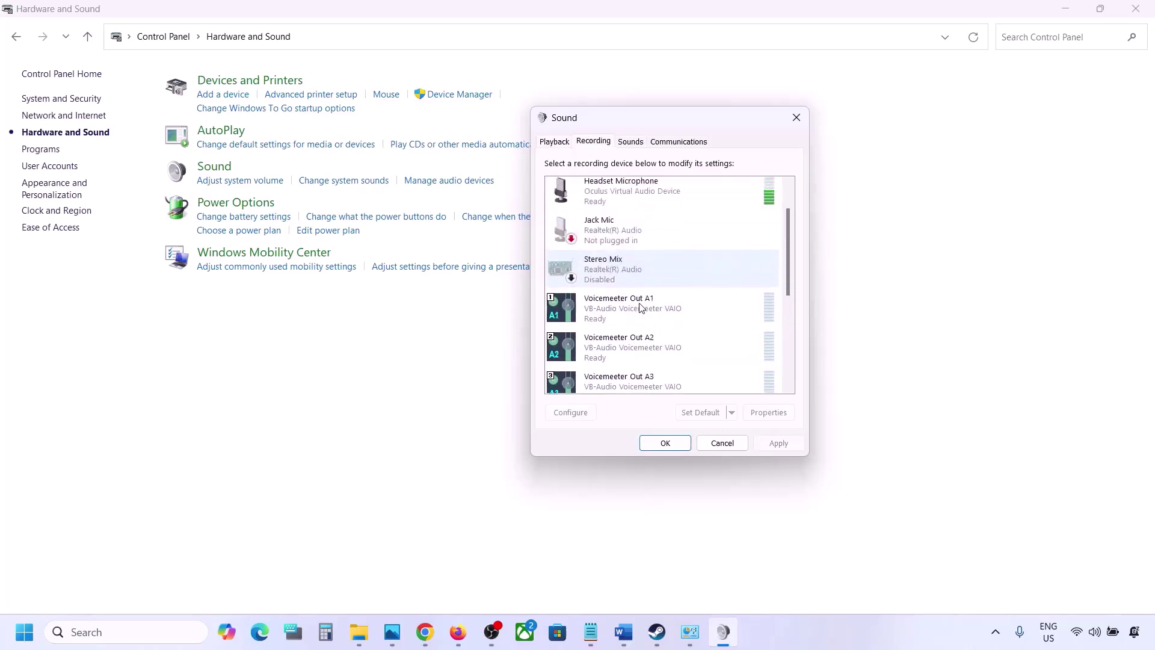
left_click(543, 144)
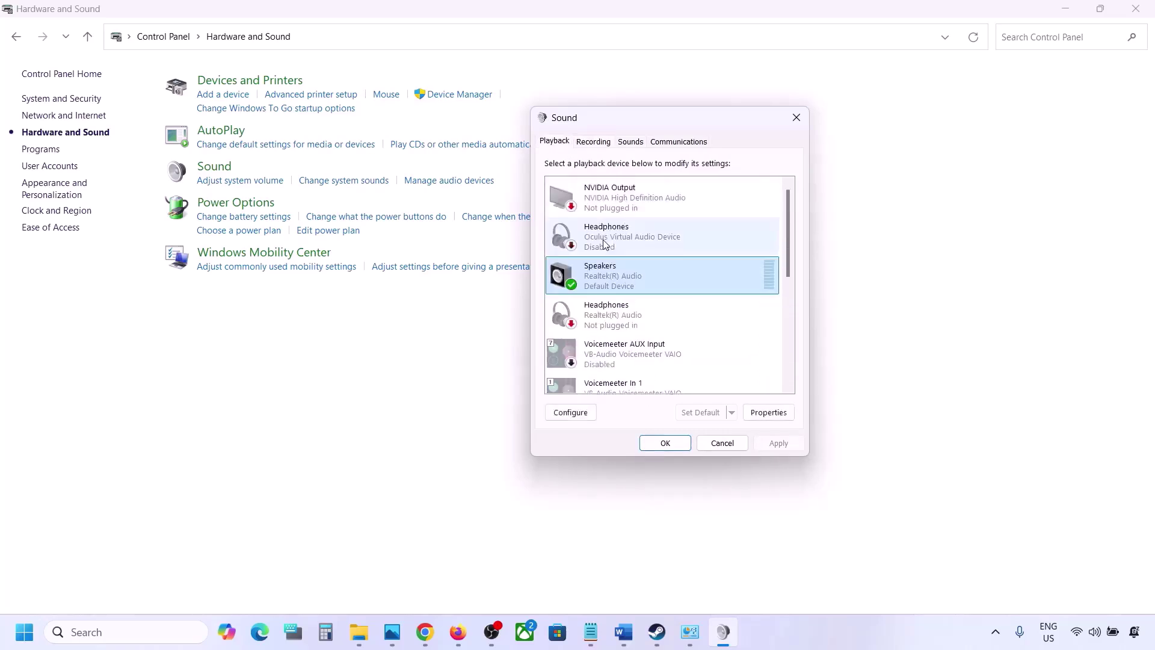
left_click(594, 142)
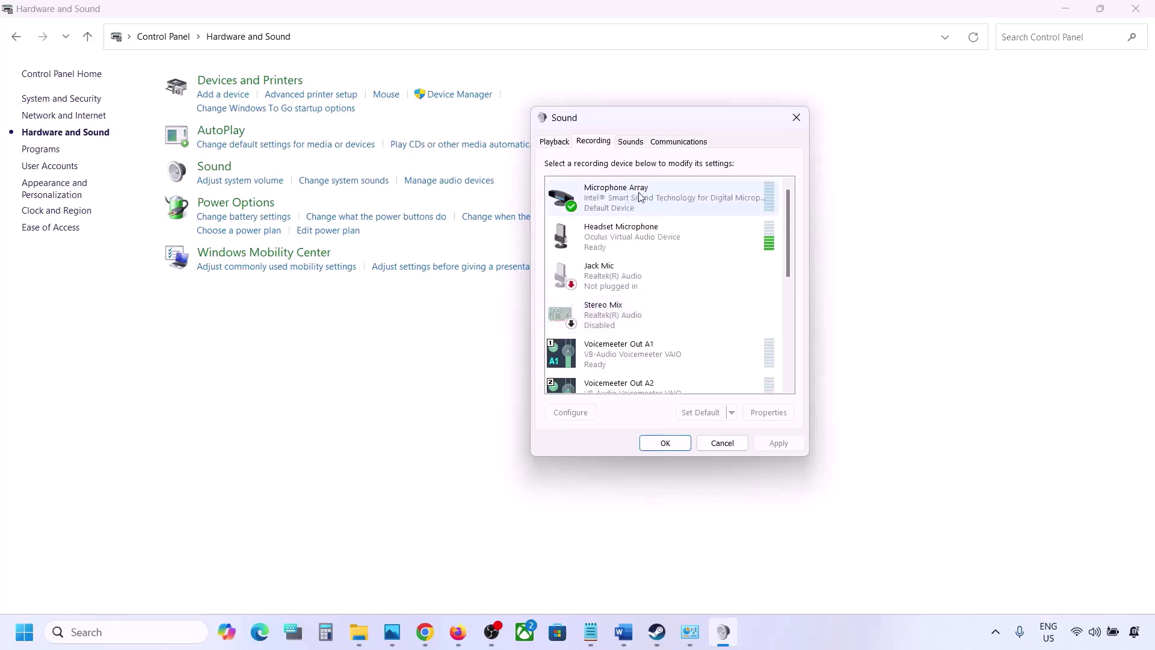
left_click(552, 146)
left_click(594, 143)
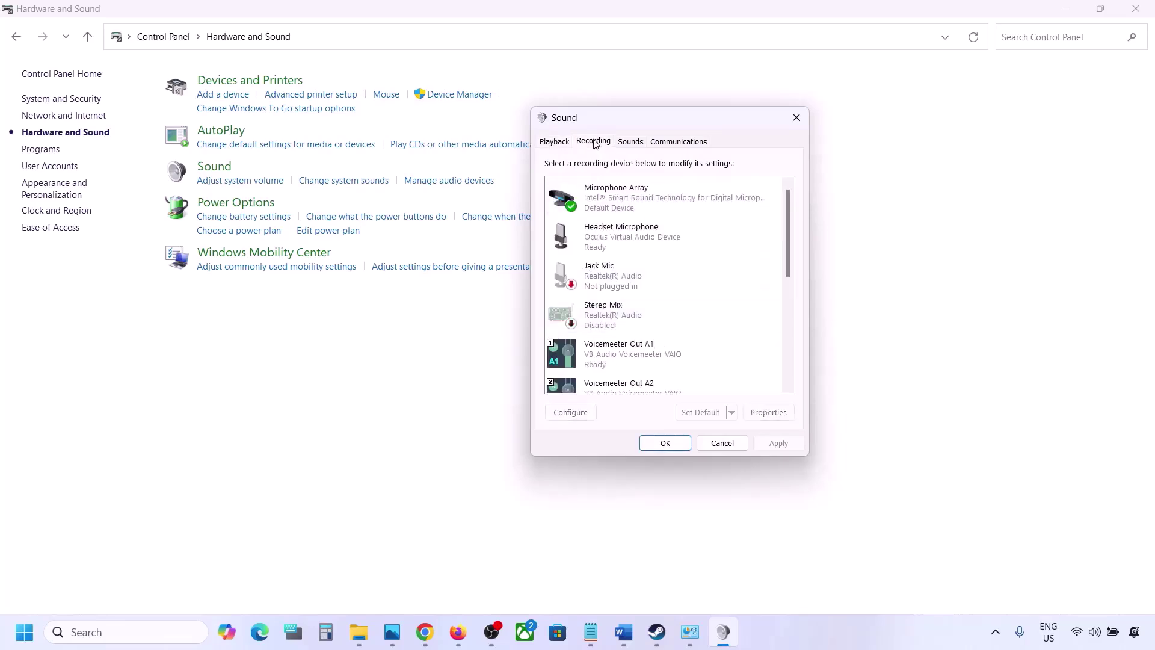
Disable the Oculus Headset Microphone recording device and close the Sound dialog
left_click(610, 242)
right_click(609, 240)
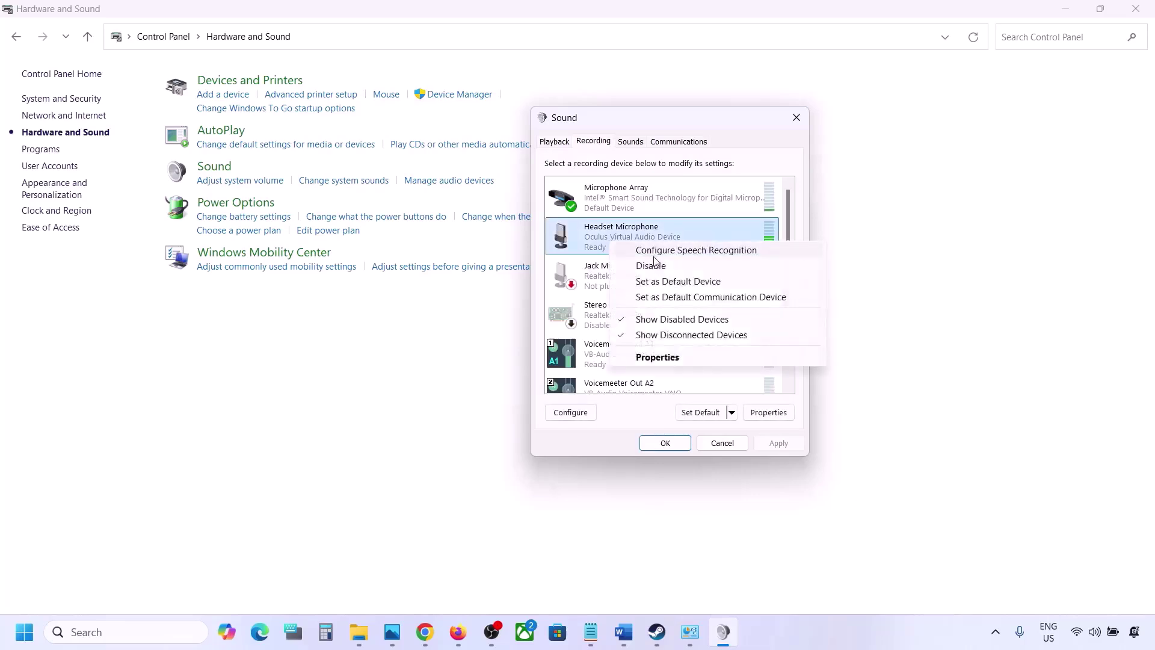
left_click(653, 266)
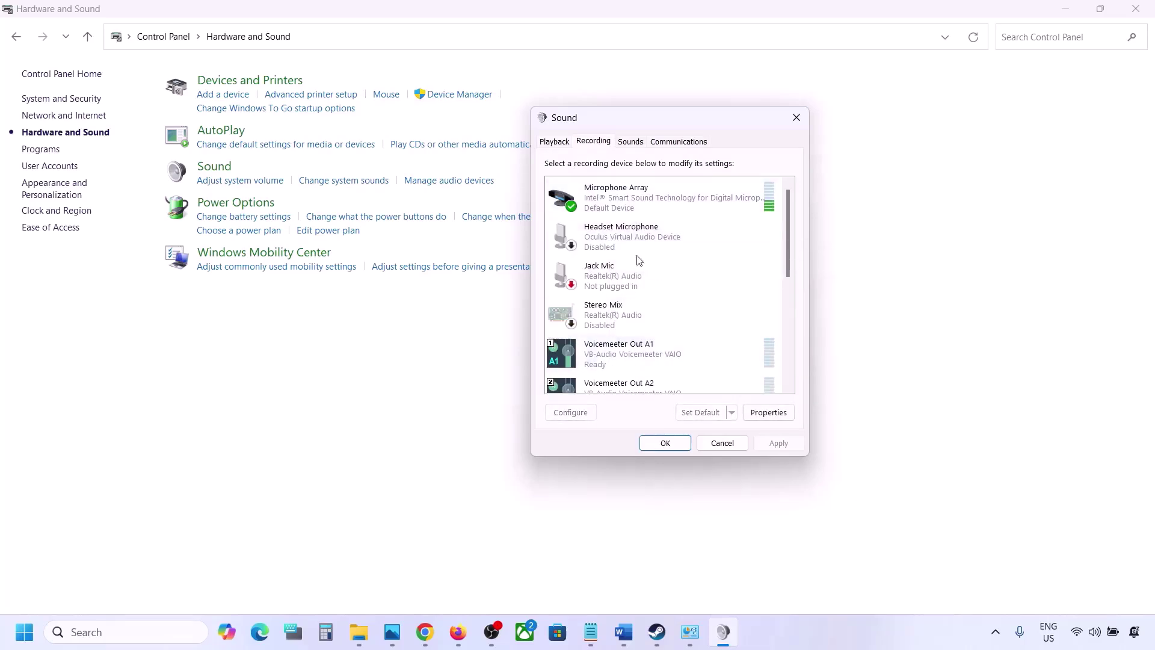
left_click(553, 142)
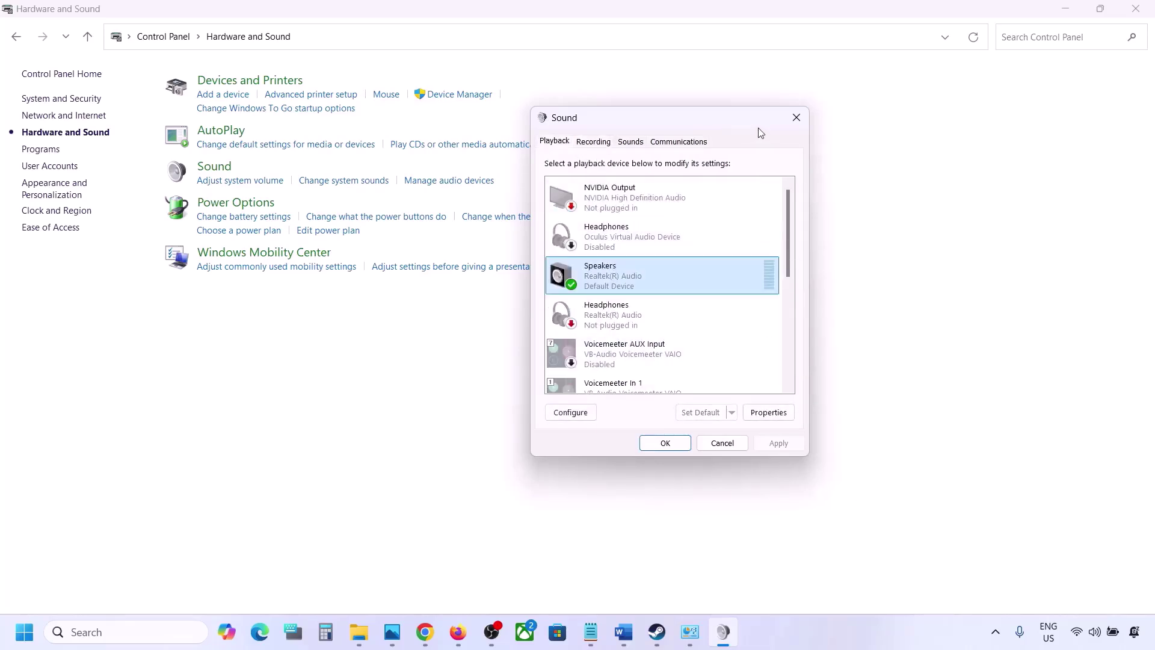
left_click(797, 117)
Open Device Manager from Win+X and expand Sound, video and game controllers
right_click(34, 633)
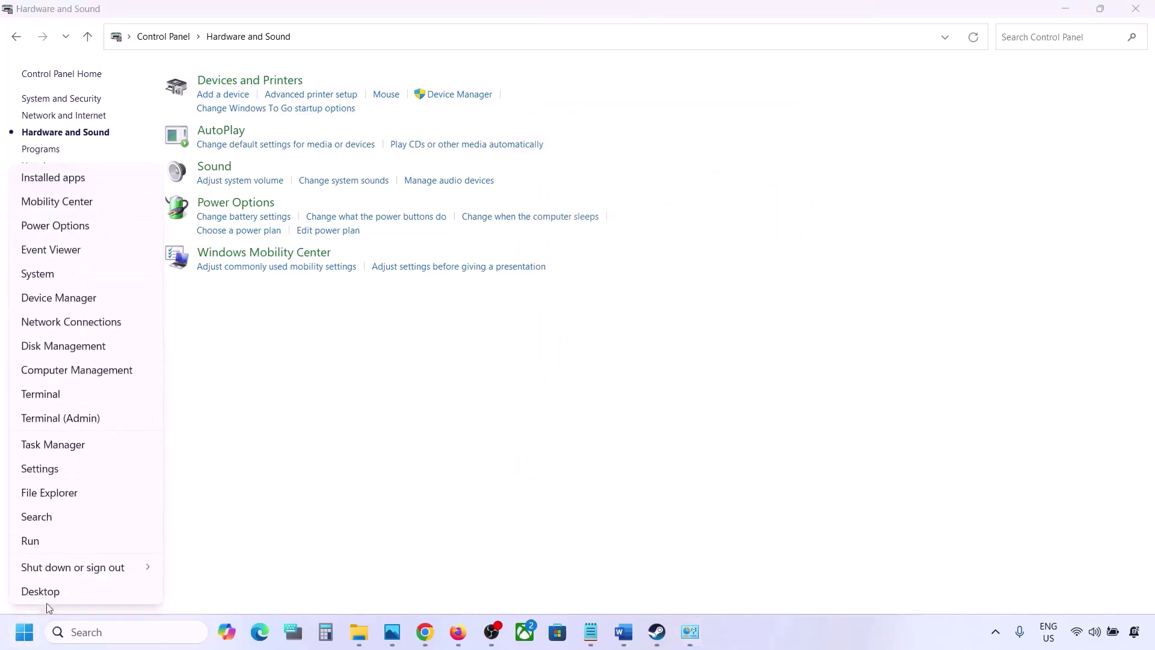
left_click(60, 297)
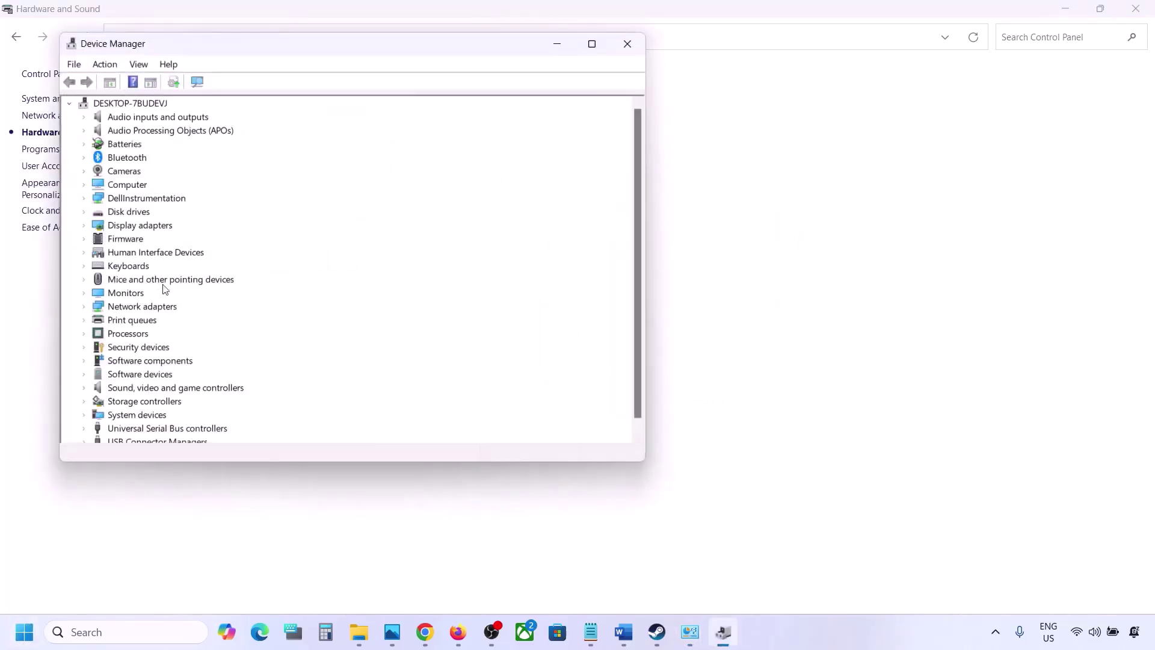
scroll(166, 290, "down", 1)
left_click(84, 375)
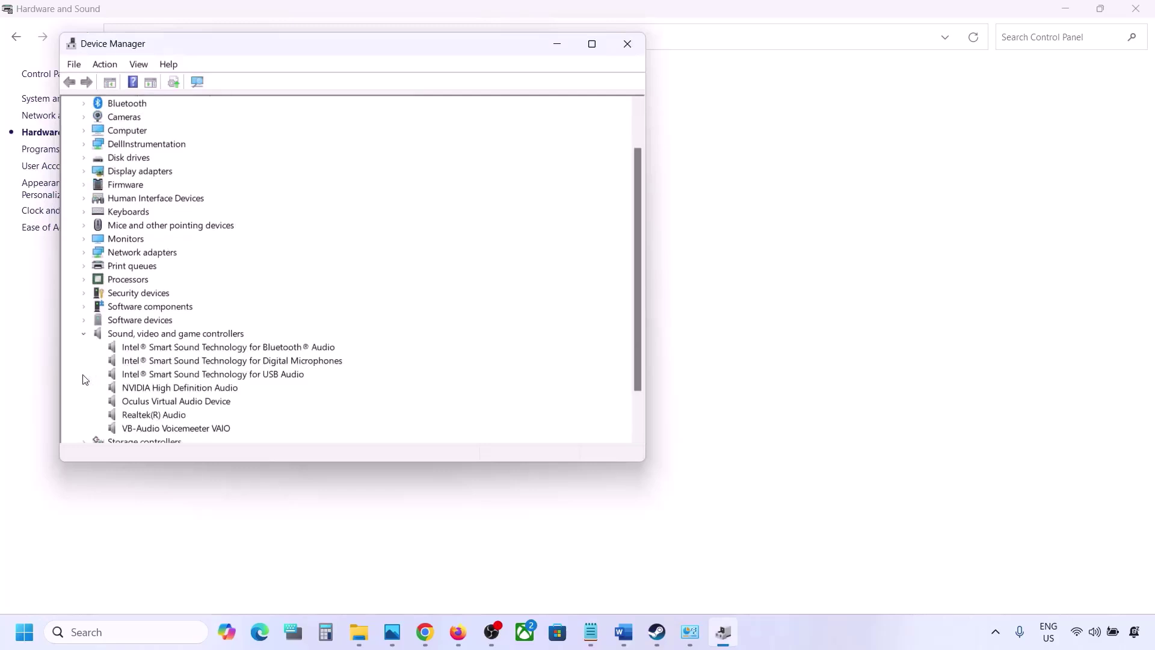
scroll(150, 363, "down", 2)
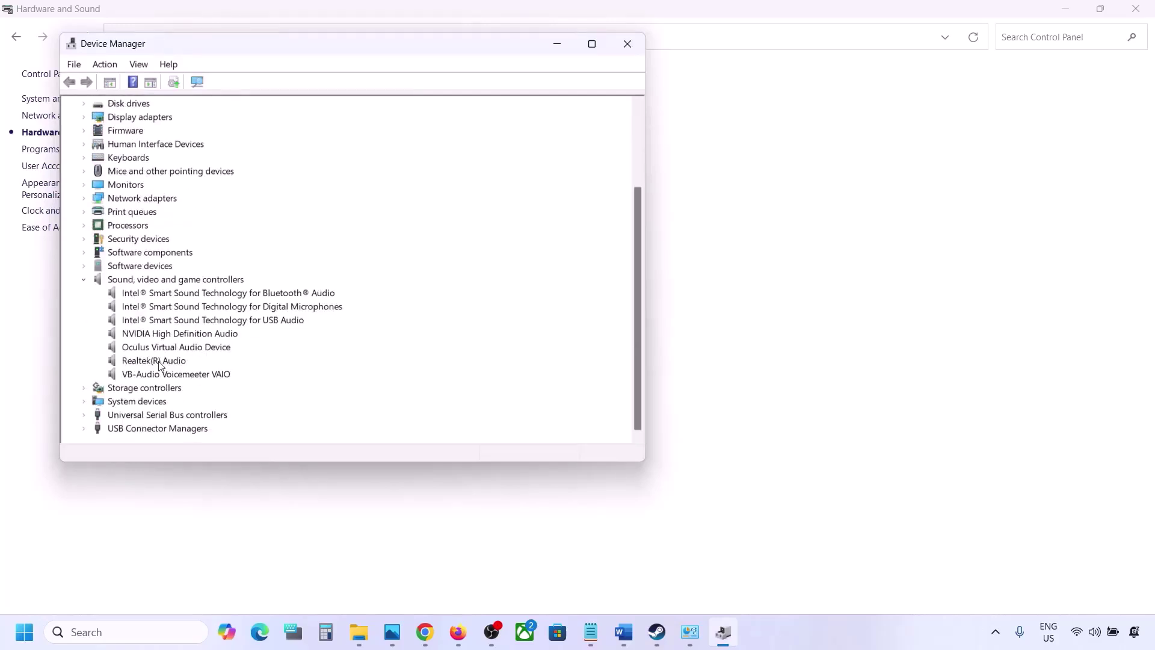
left_click(160, 362)
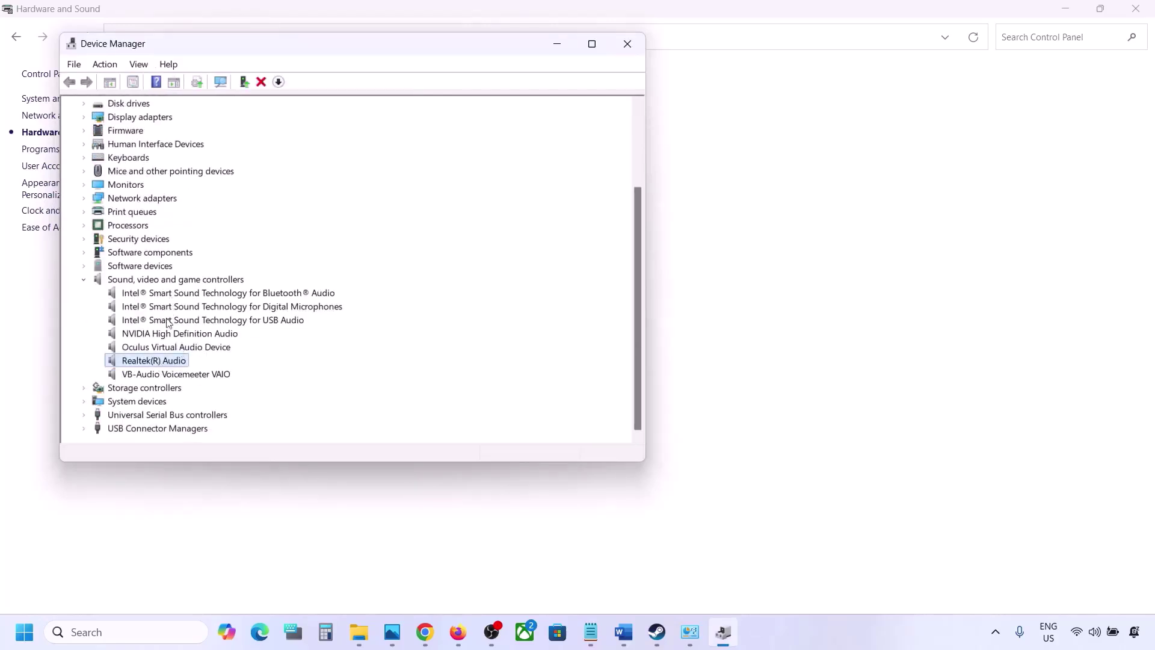
Disable VB-Audio Voicemeeter VAIO, Oculus Virtual Audio Device and NVIDIA High Definition Audio
left_click(158, 377)
right_click(157, 375)
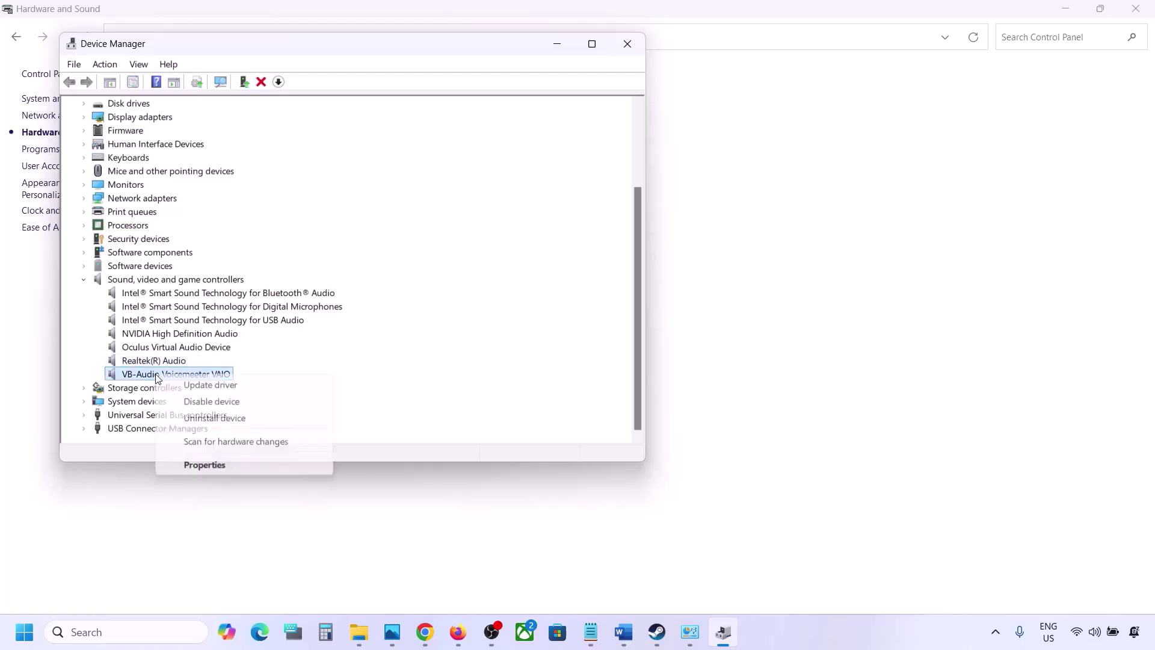
left_click(194, 400)
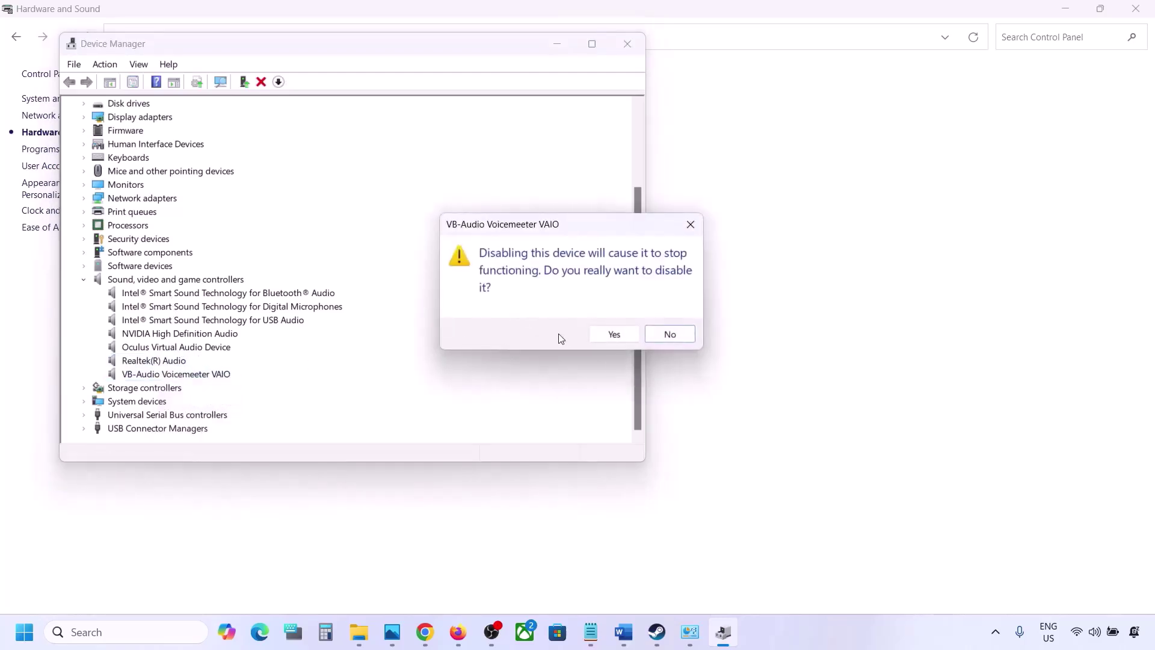
left_click(608, 336)
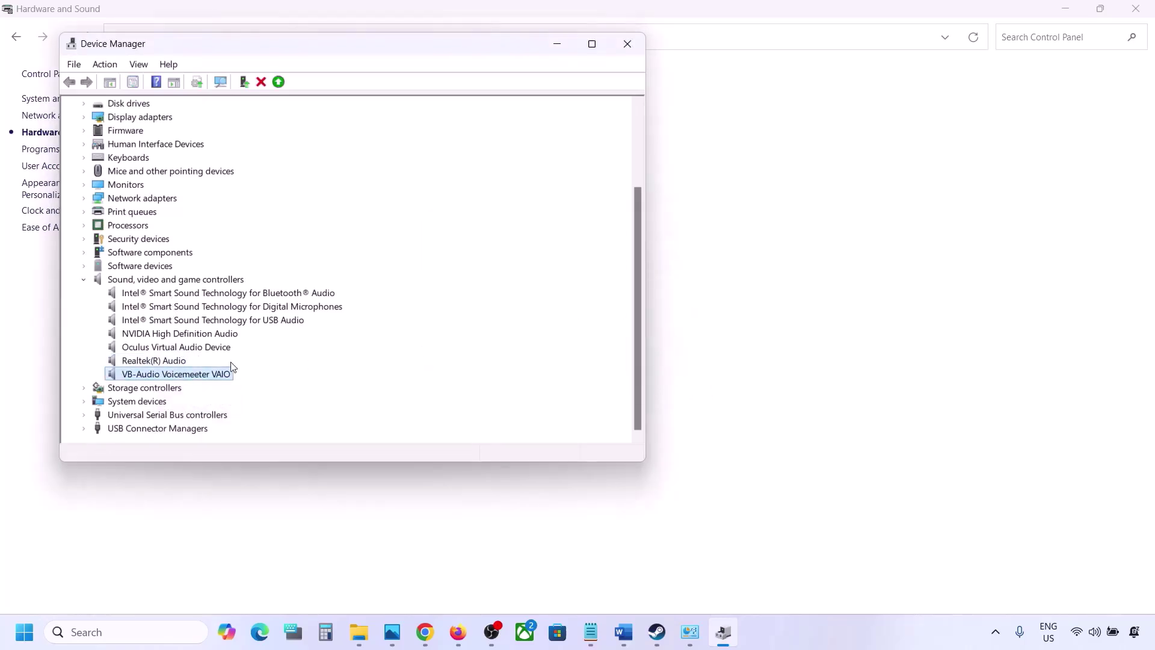
scroll(192, 390, "down", 1)
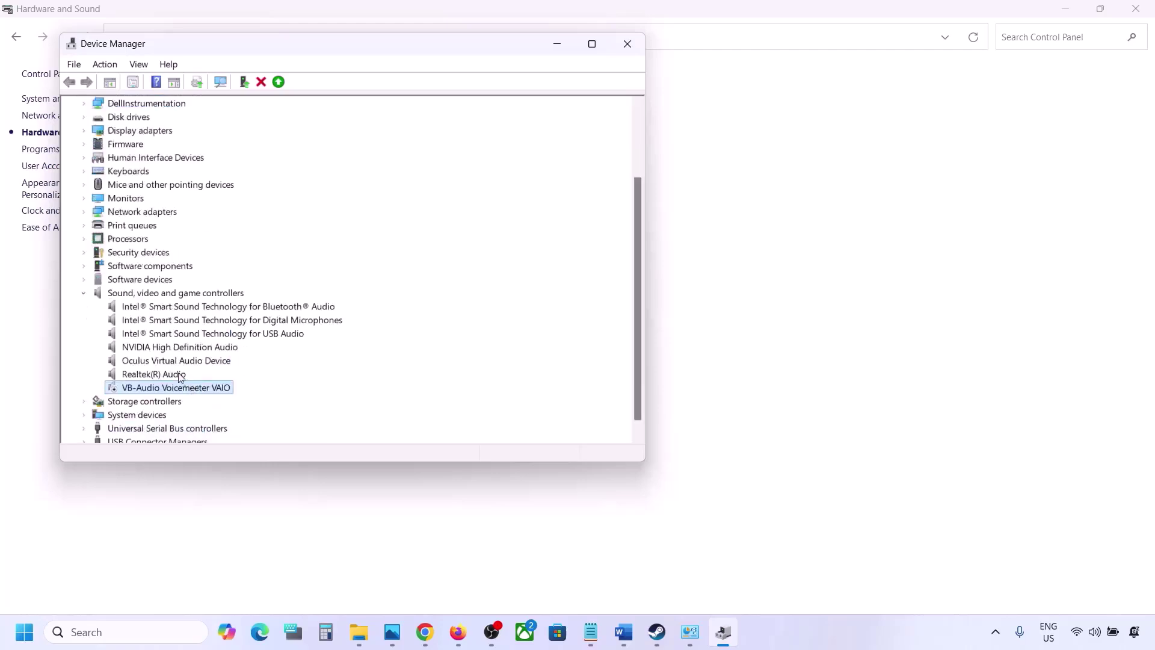
right_click(163, 365)
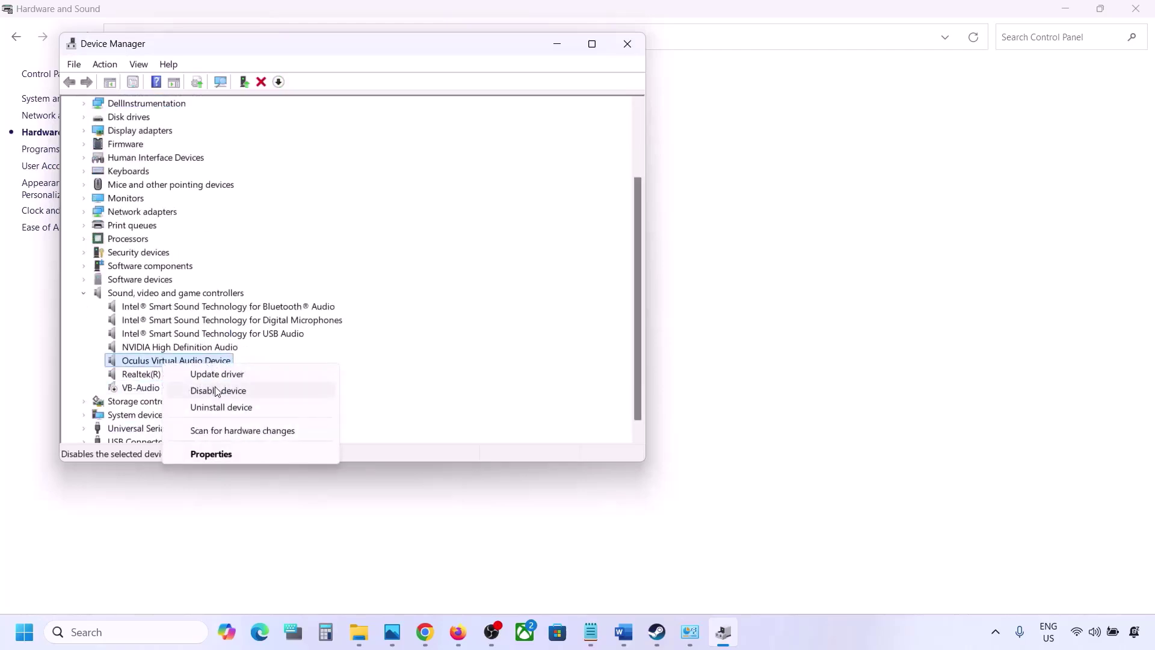
left_click(209, 390)
left_click(614, 334)
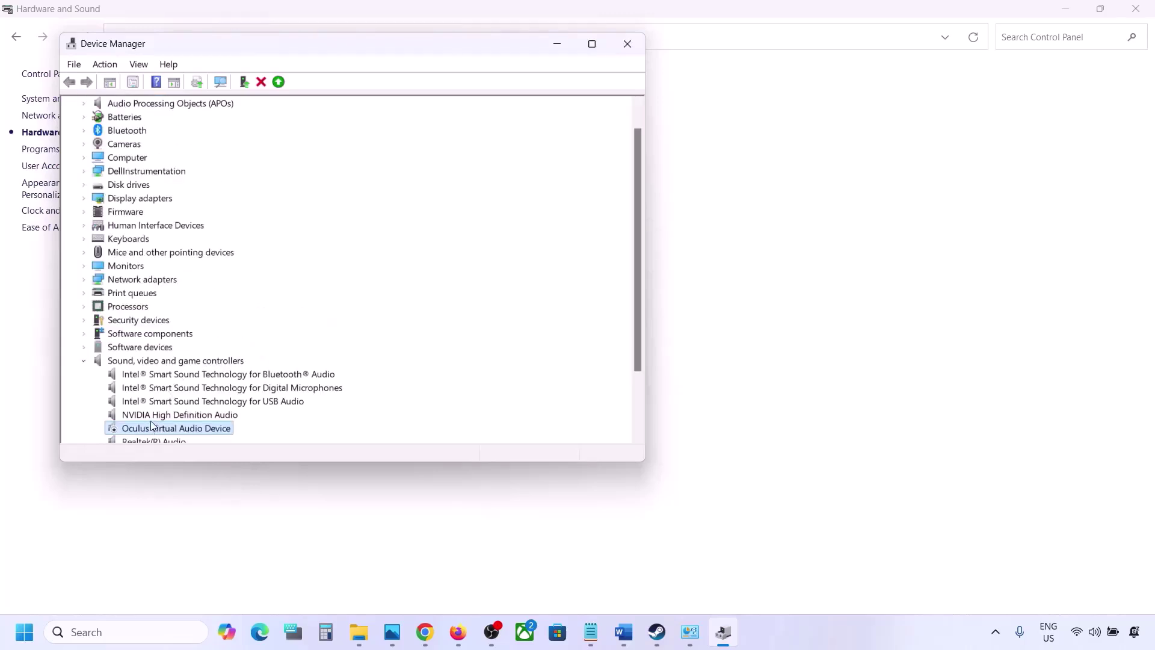
right_click(151, 417)
left_click(201, 448)
left_click(612, 334)
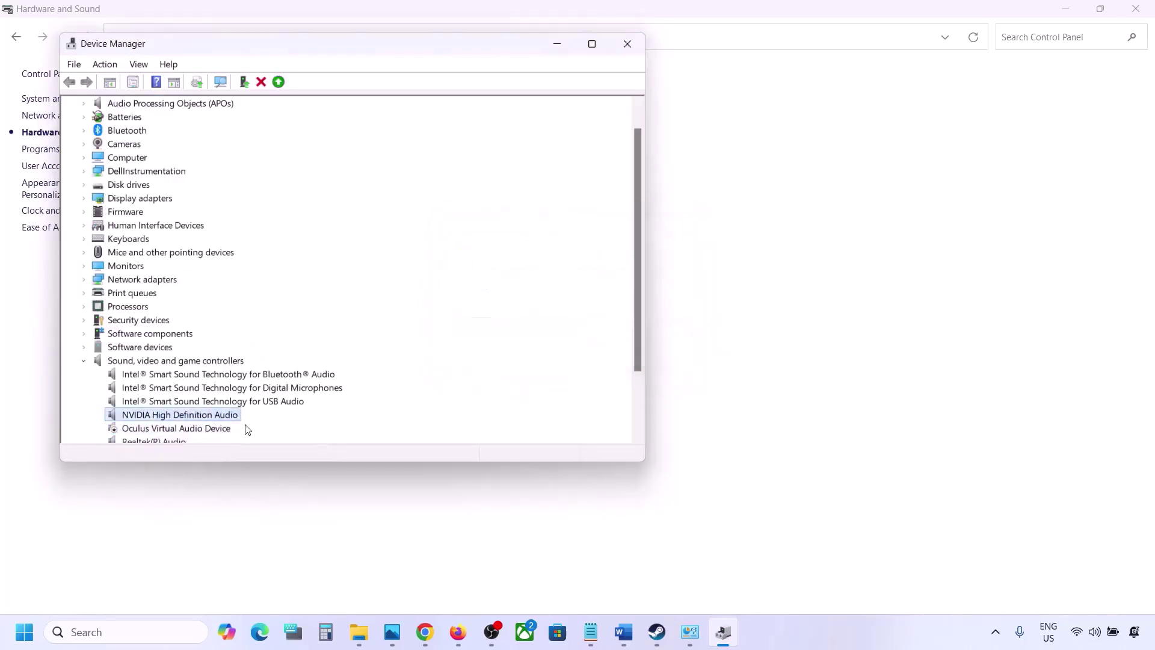
Disable Intel Bluetooth Audio, Digital Microphones and USB Audio, declining the restart prompt
scroll(245, 428, "down", 2)
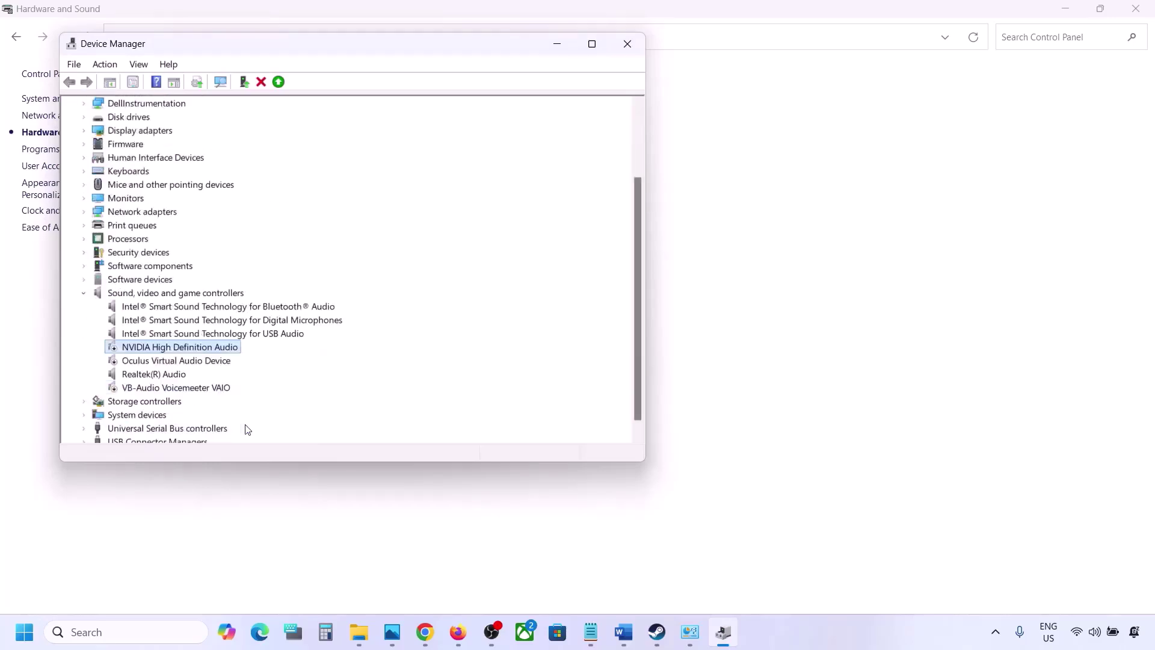
right_click(193, 308)
left_click(223, 333)
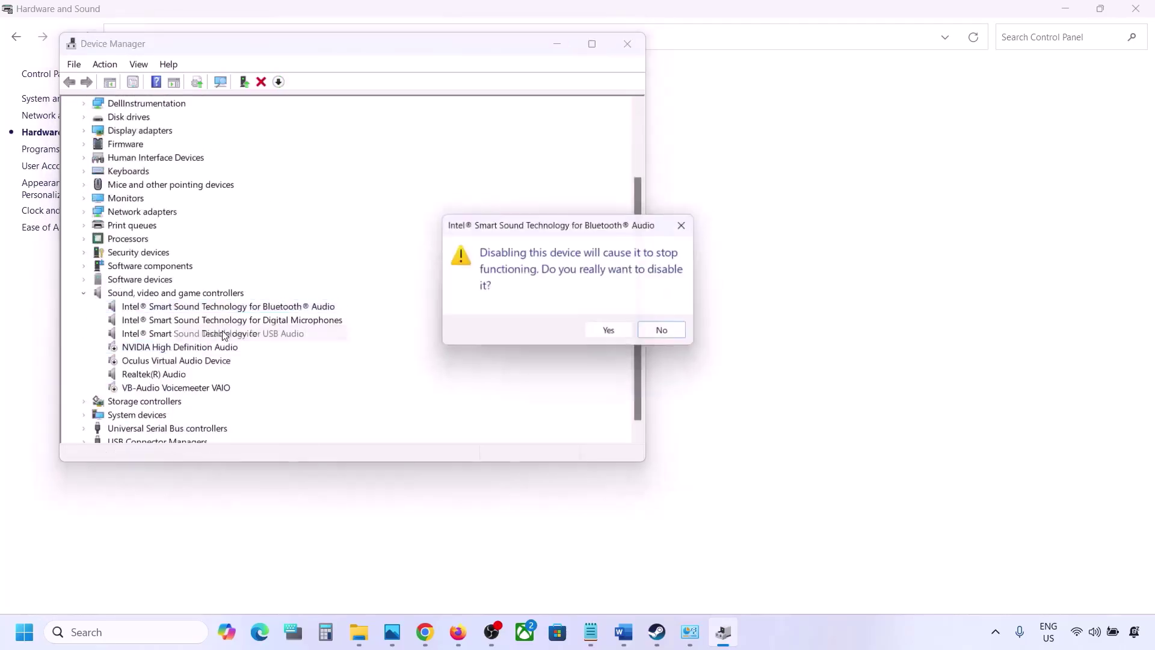
left_click(603, 326)
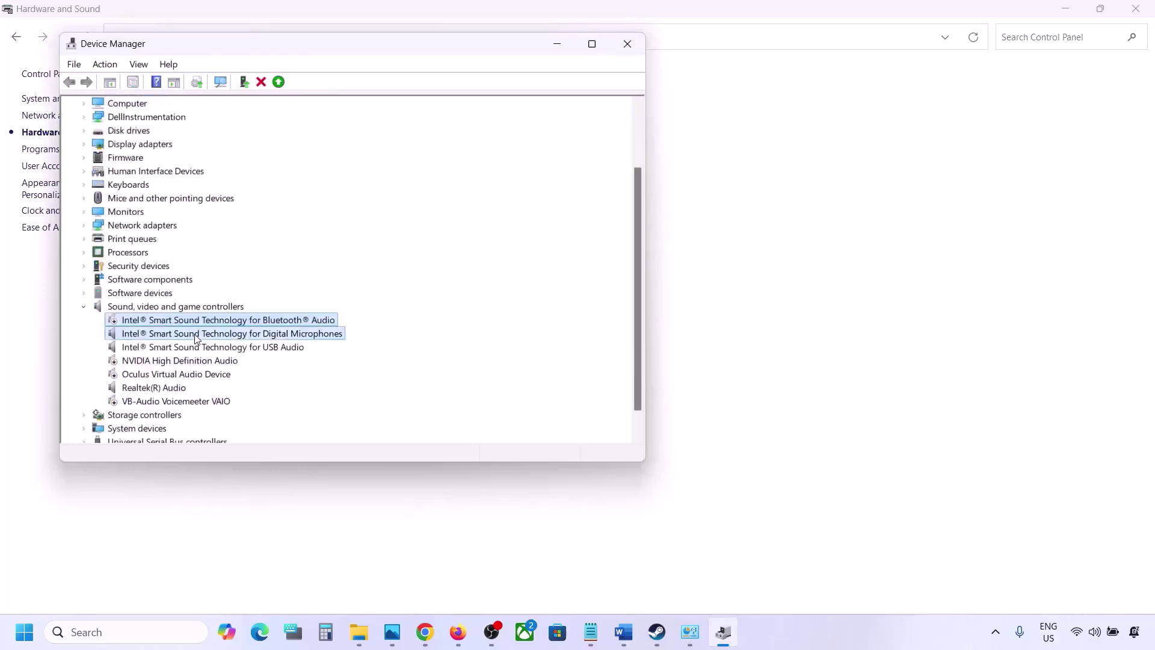
right_click(197, 338)
left_click(246, 360)
left_click(602, 329)
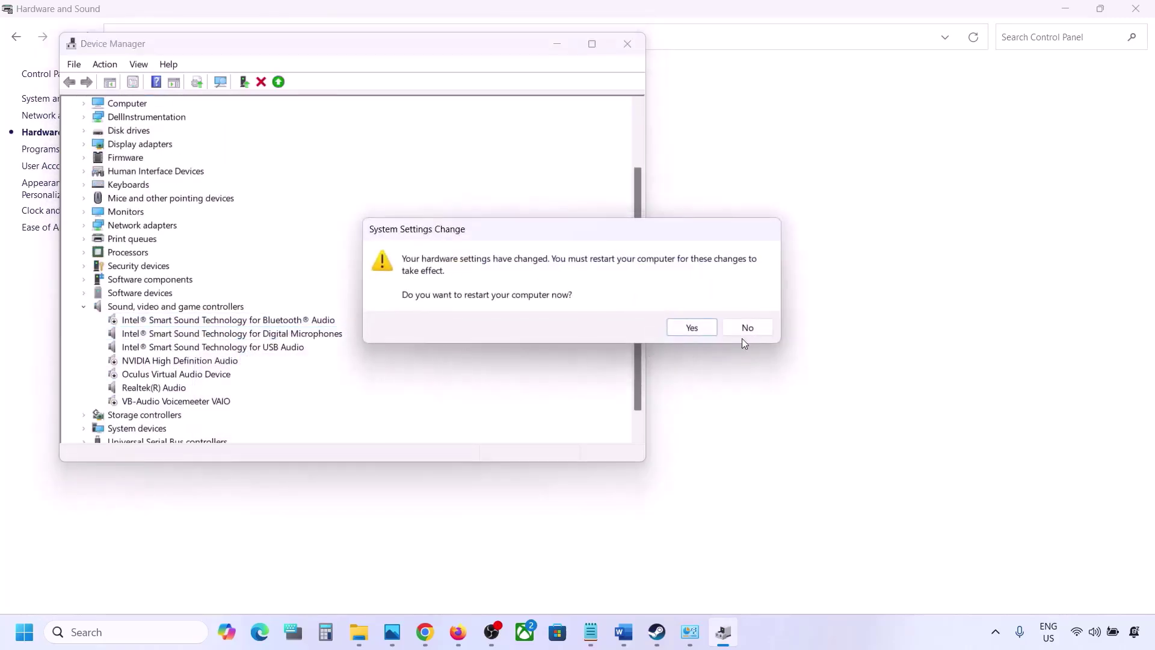
left_click(747, 329)
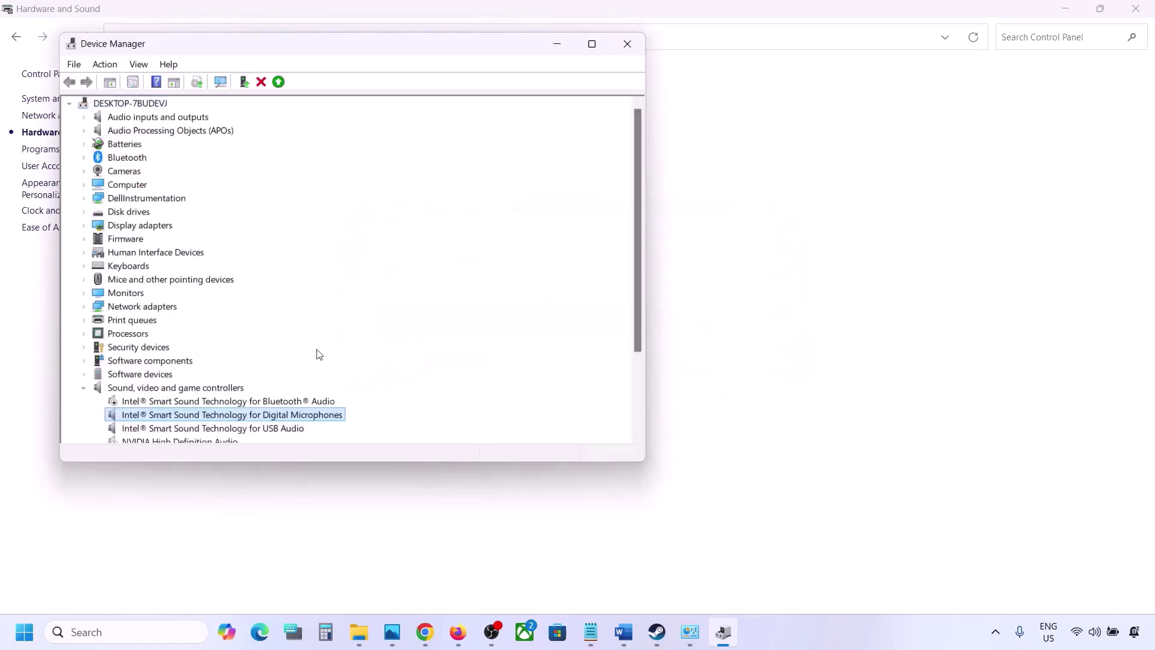
scroll(241, 378, "down", 2)
right_click(169, 350)
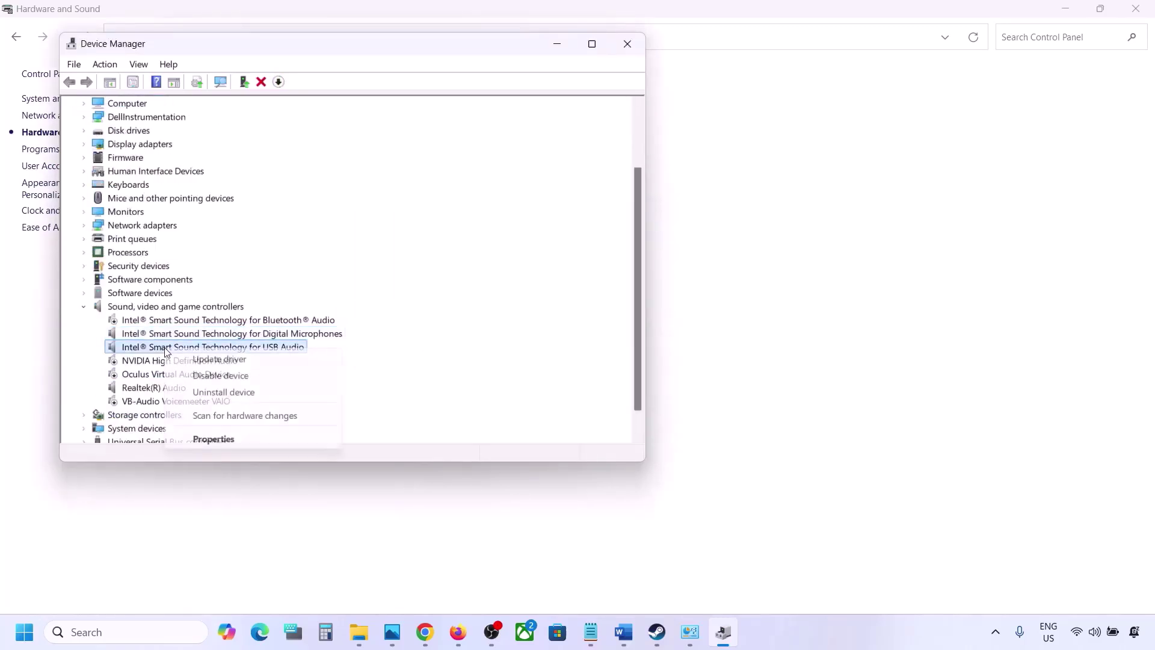
left_click(206, 376)
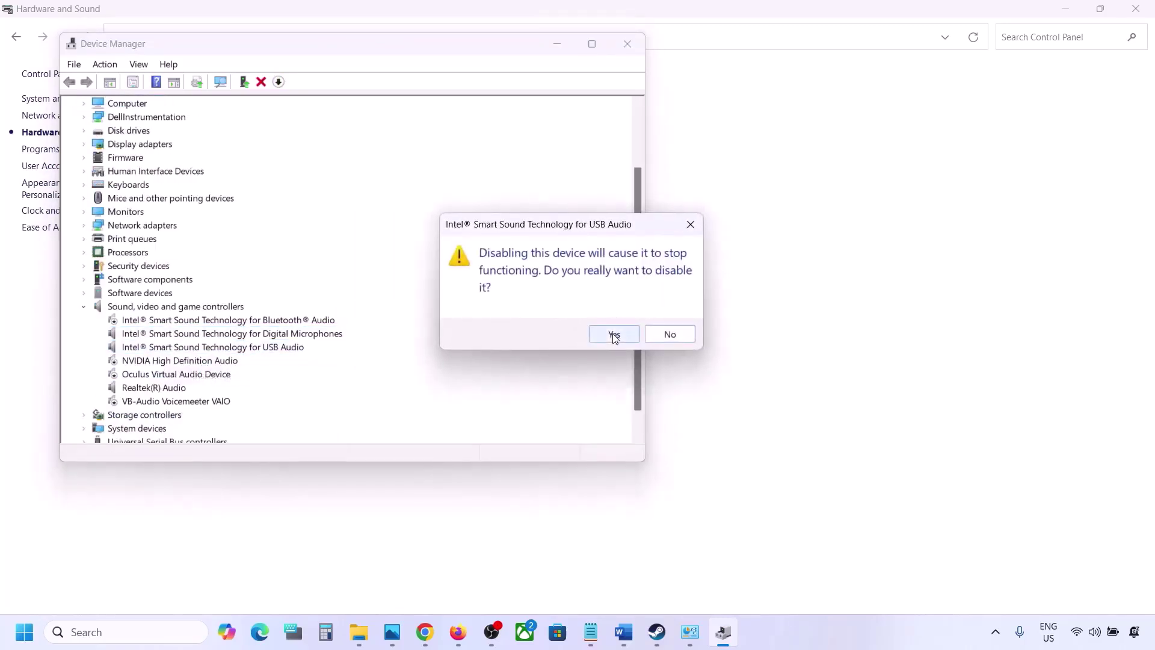
left_click(613, 333)
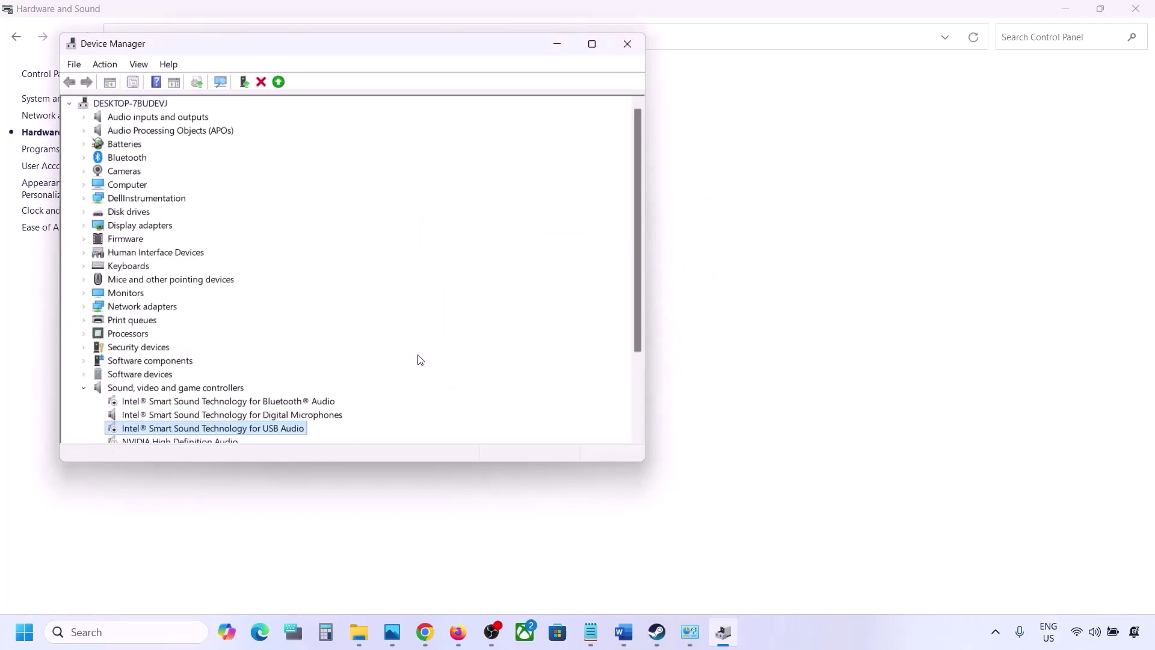
Leave Realtek(R) Audio enabled and close Device Manager
scroll(314, 378, "down", 3)
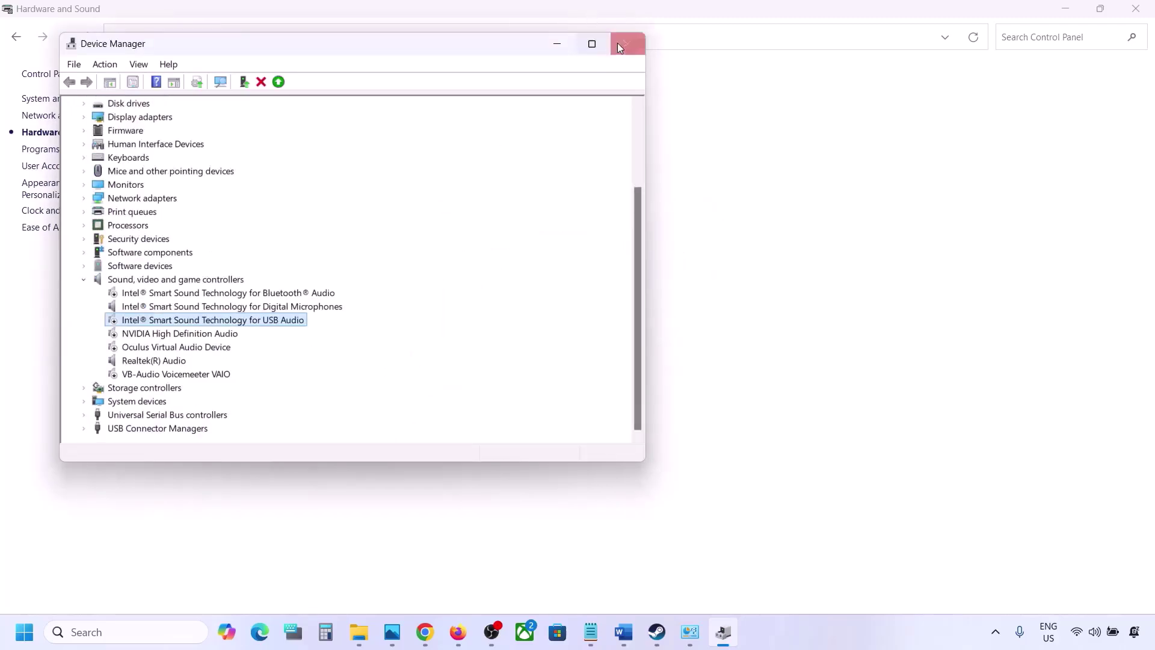
left_click(133, 358)
right_click(155, 362)
left_click(236, 350)
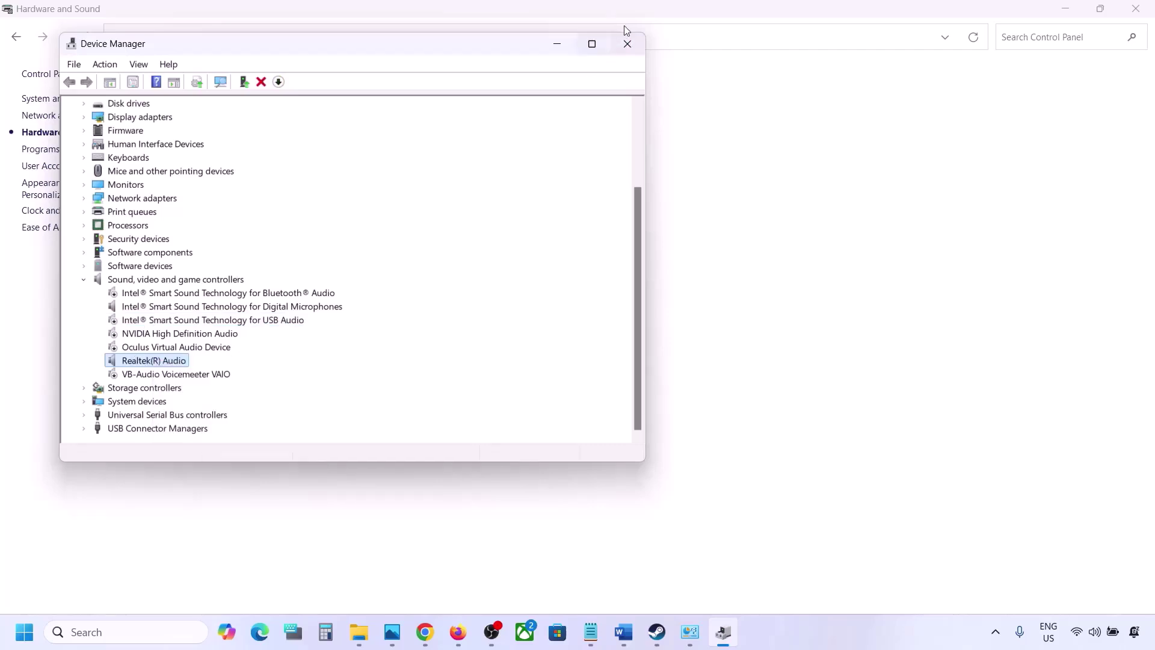
left_click(631, 54)
Copy the shell::: GUID command from Step 8 of the Word guide
left_click(623, 632)
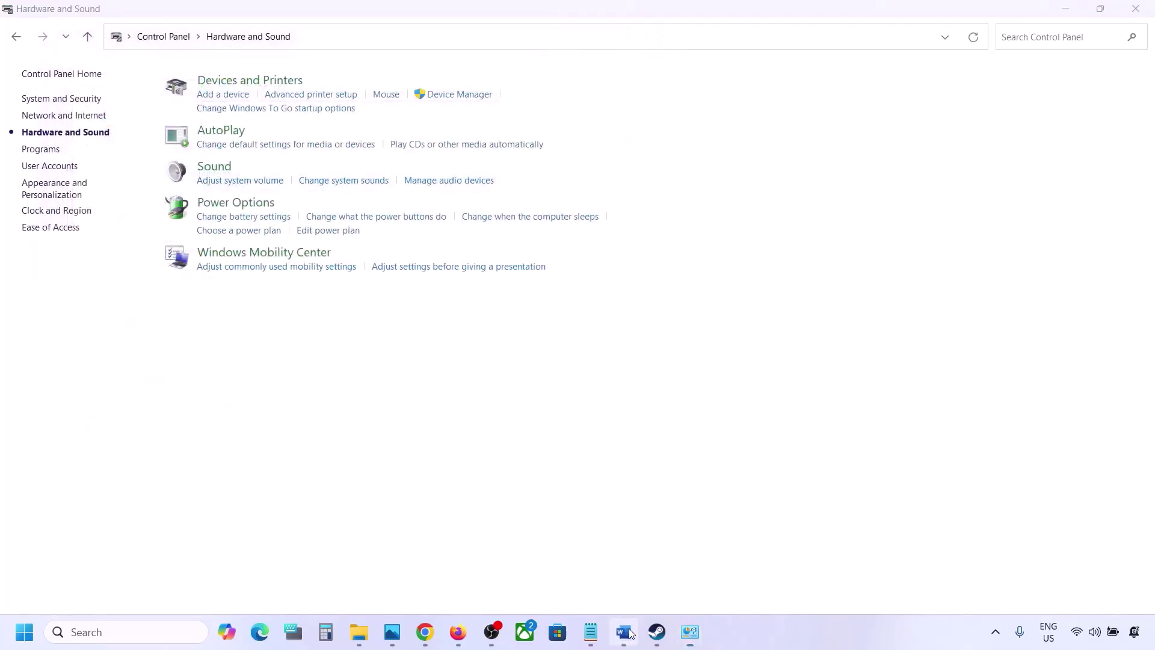
scroll(438, 492, "down", 3)
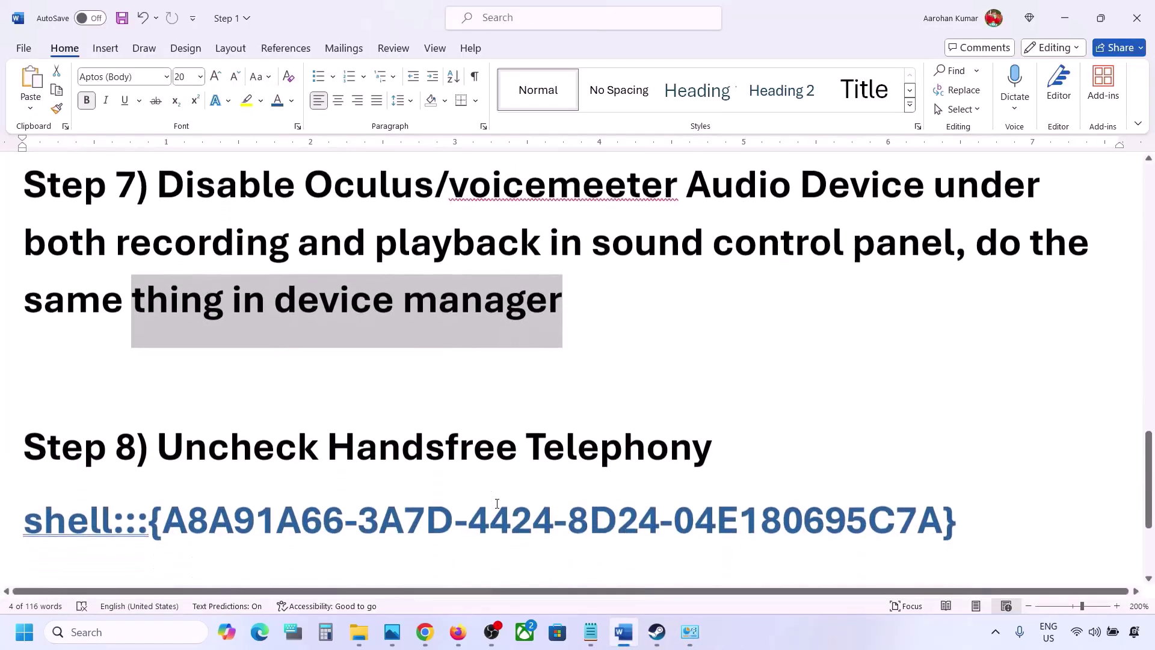
scroll(438, 493, "down", 1)
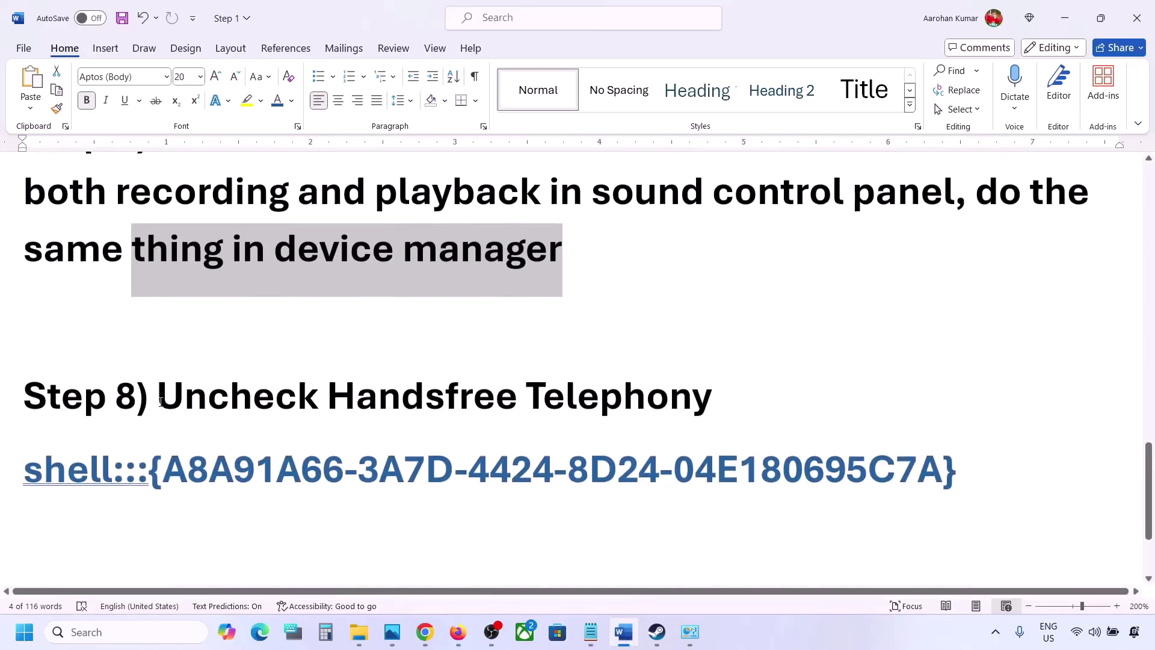
left_click_drag(160, 402, 712, 385)
left_click_drag(989, 469, 53, 467)
right_click(53, 467)
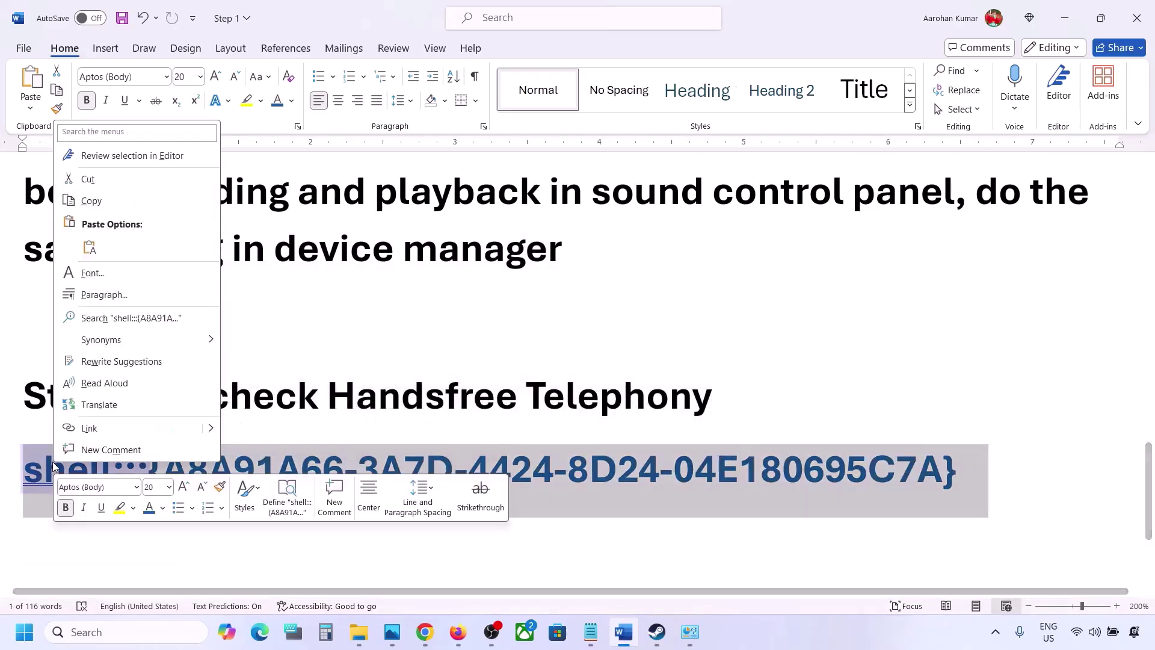
left_click(95, 202)
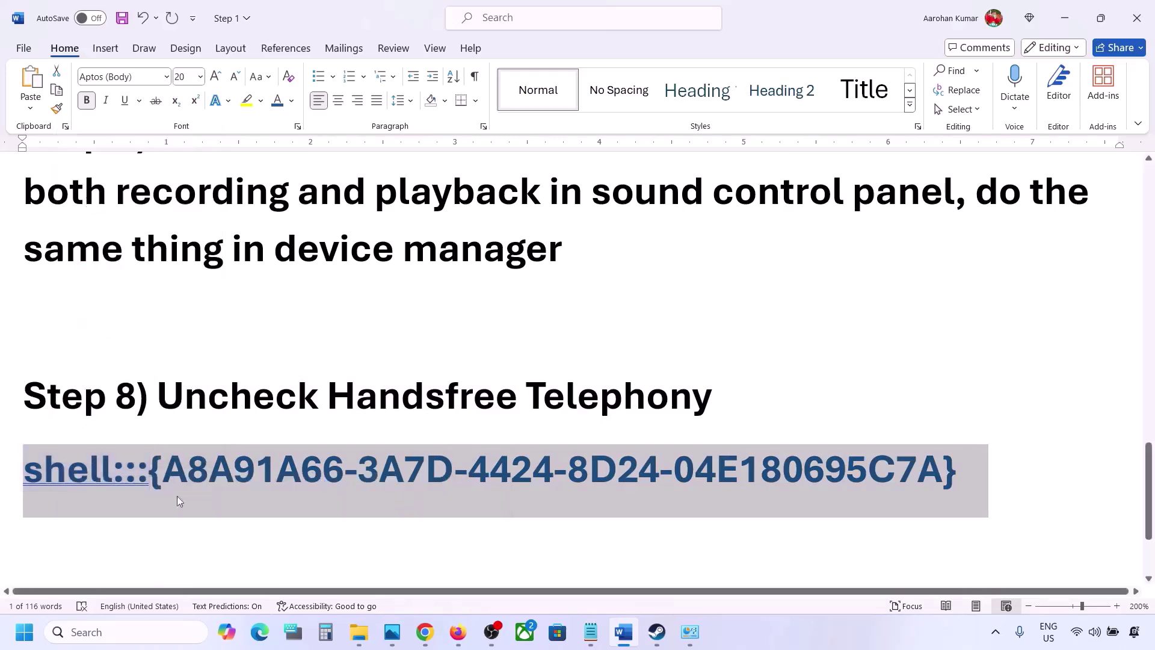
Paste the shell::: GUID command into the Run dialog and run it
left_click(114, 632)
type("run")
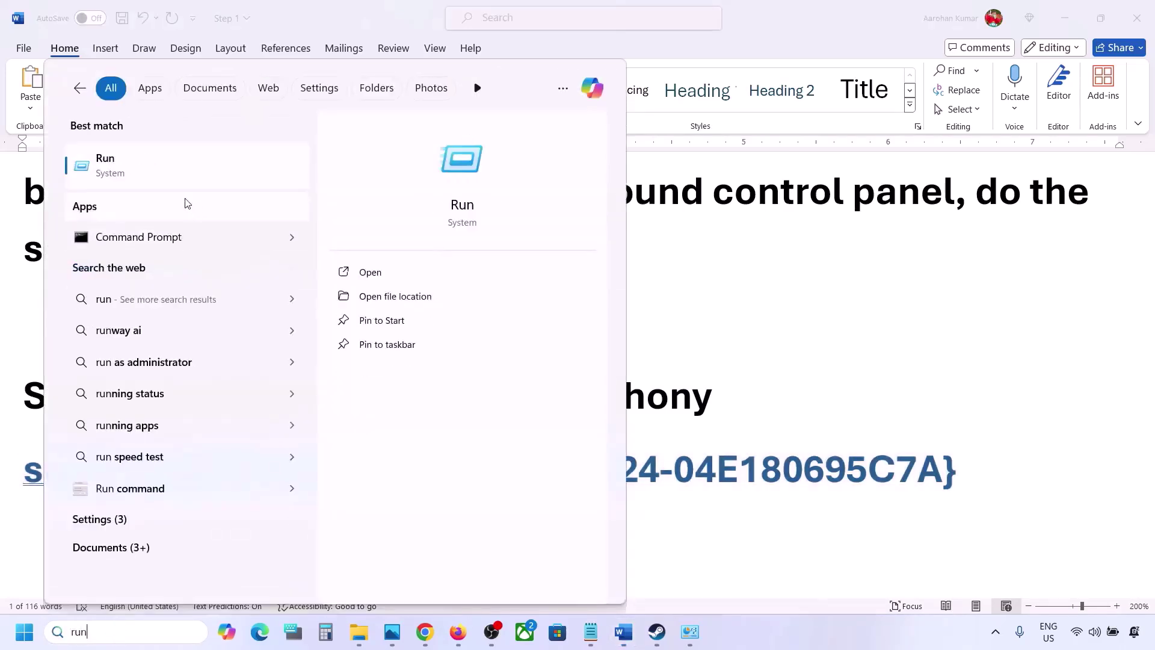
left_click(160, 180)
type("v")
key("ctrl+v")
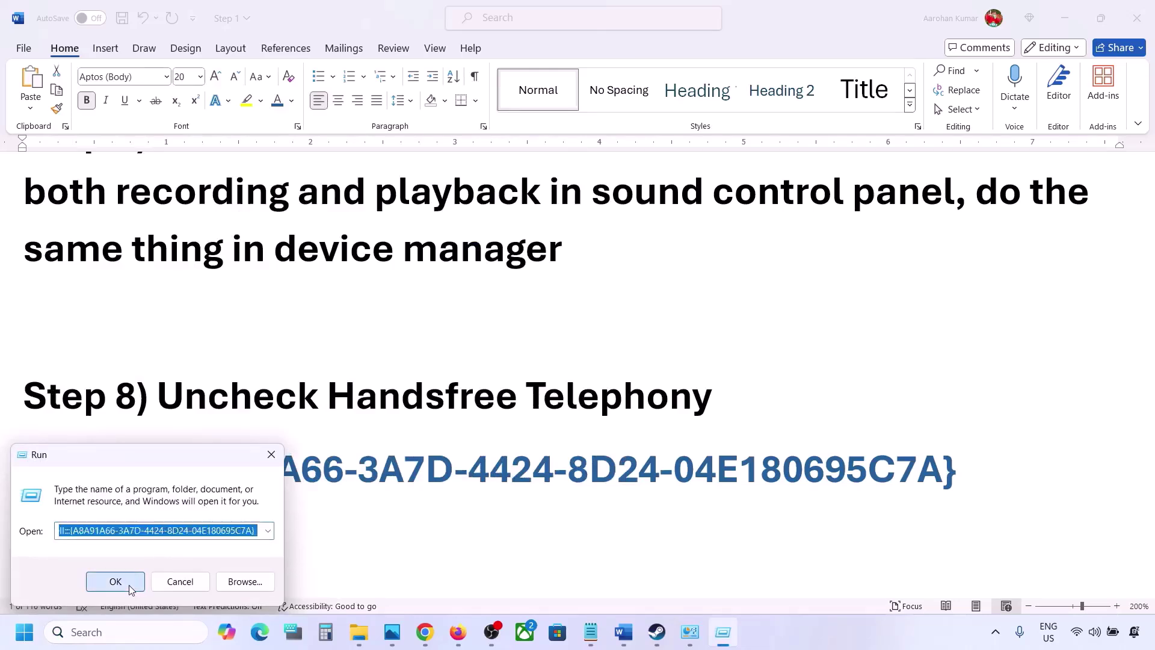
left_click(115, 582)
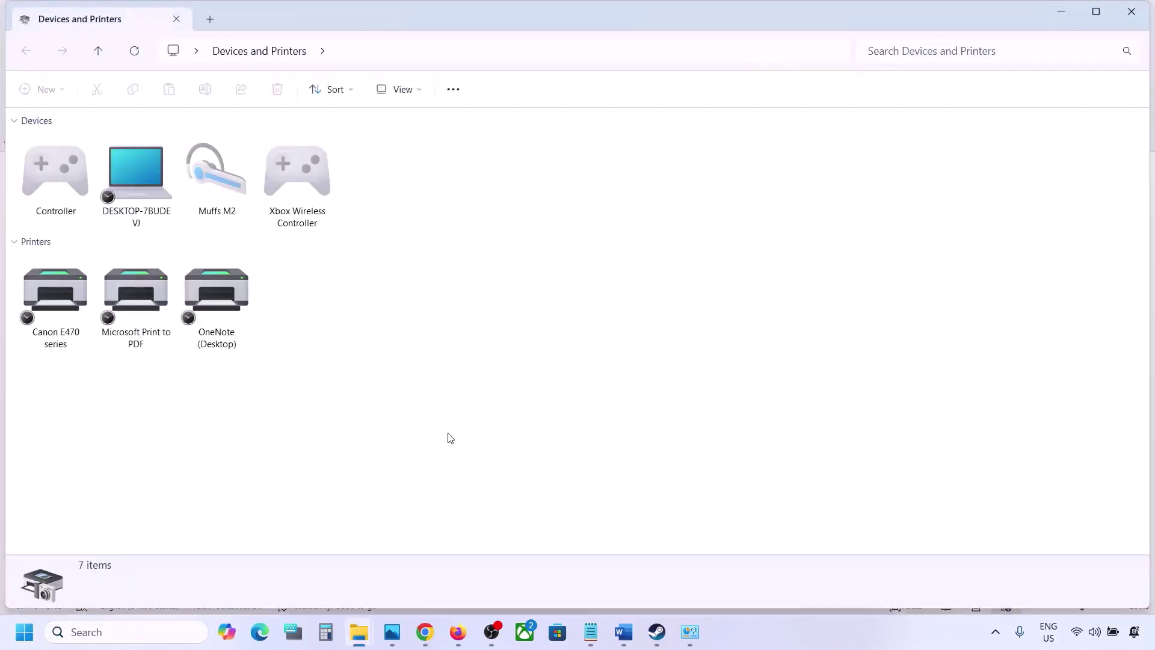
Uncheck Handsfree Telephony in the Muffs M2 headset's Services, apply, and return to Word
left_click(856, 631)
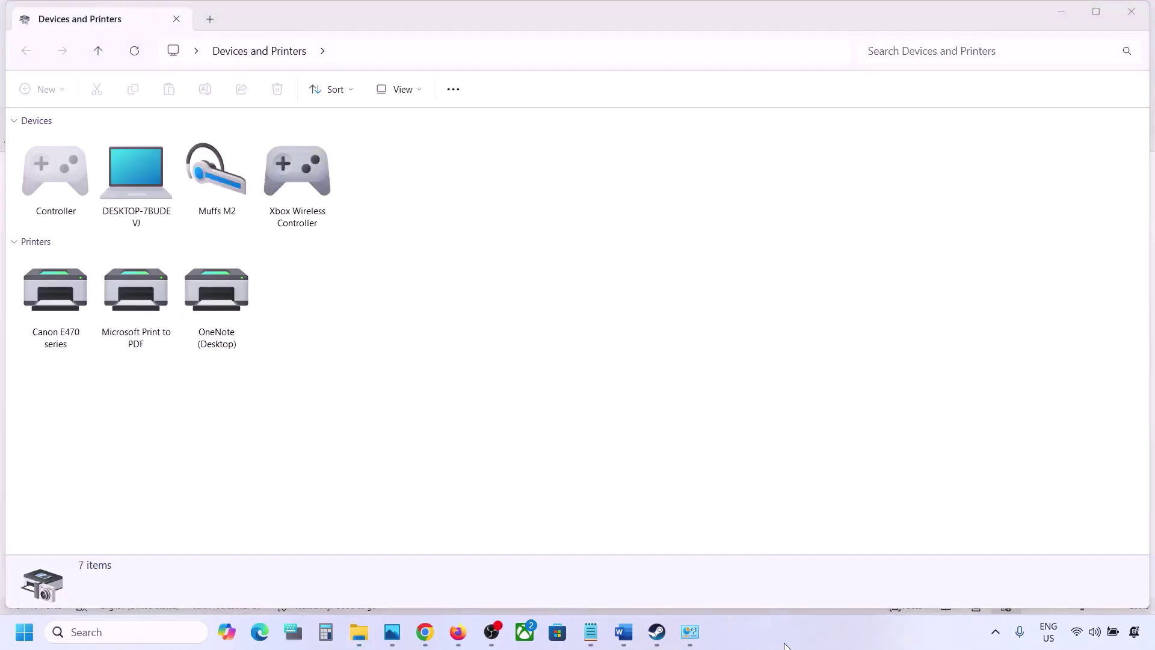
right_click(224, 175)
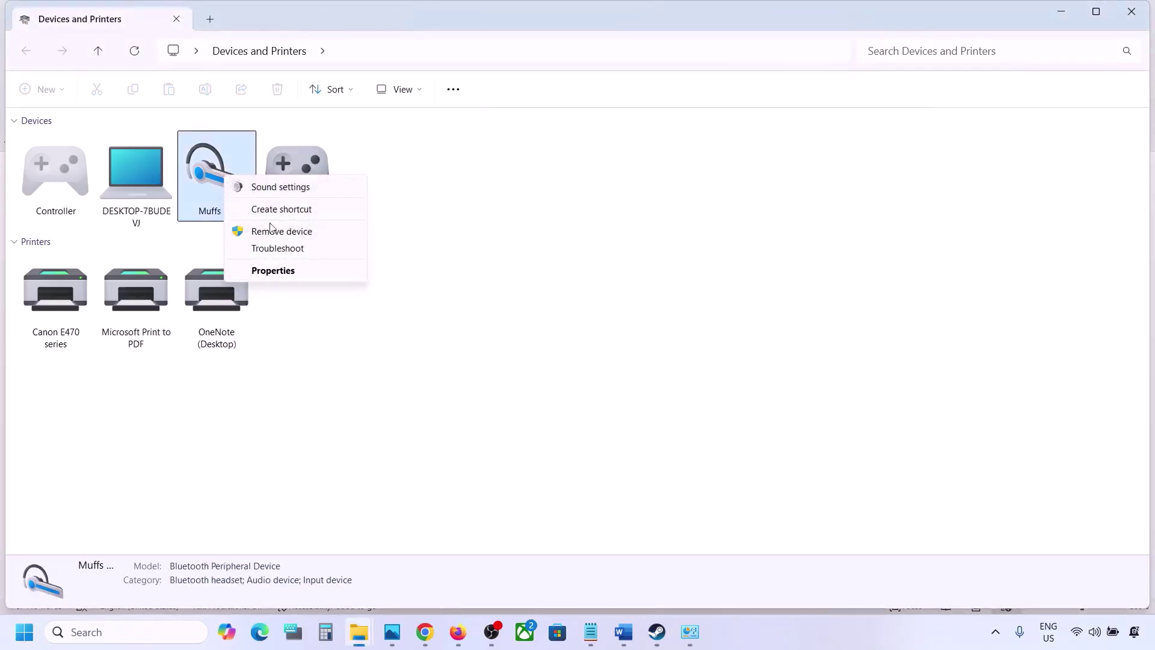
left_click(268, 272)
left_click_drag(414, 191, 540, 161)
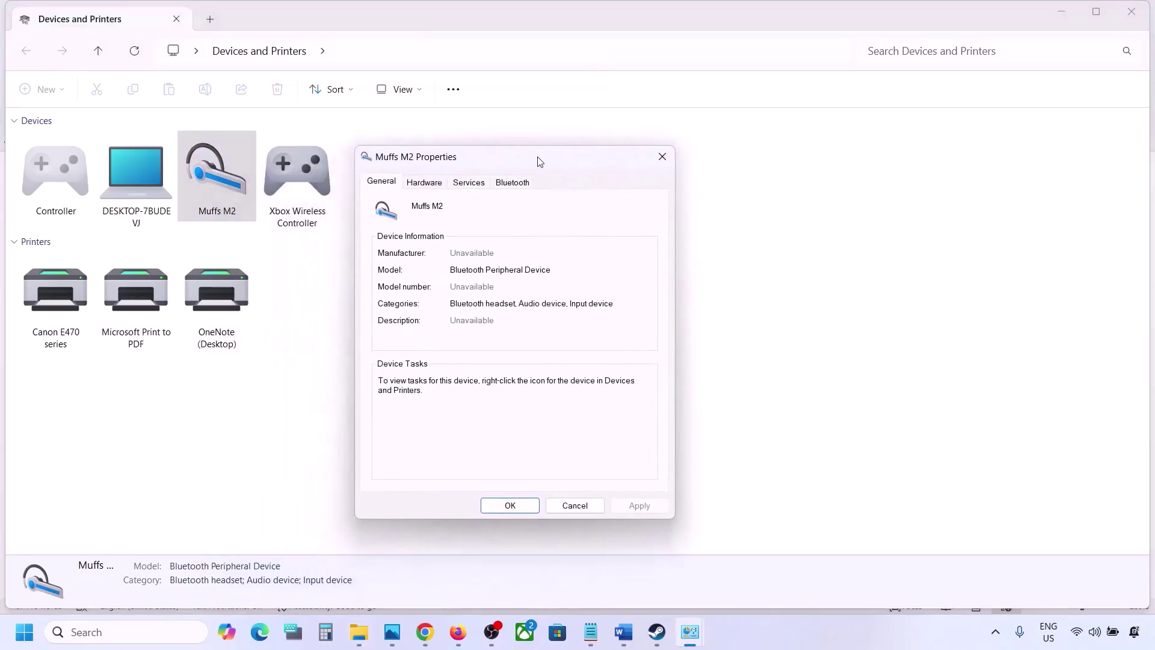
left_click(516, 186)
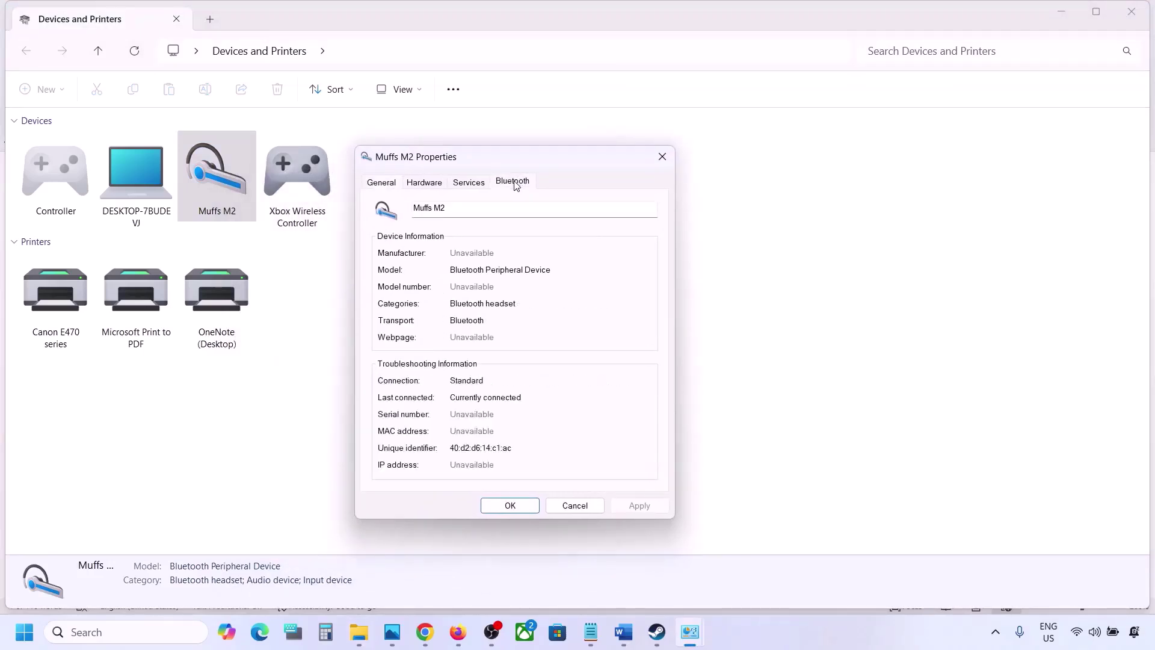
left_click(480, 189)
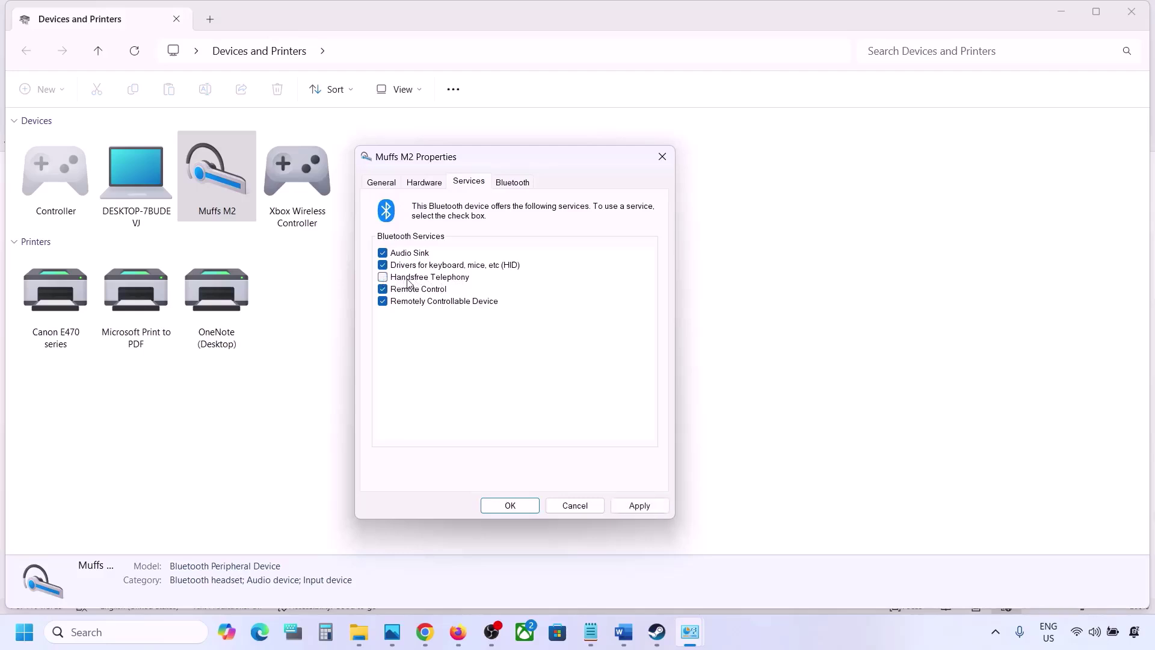
left_click(634, 505)
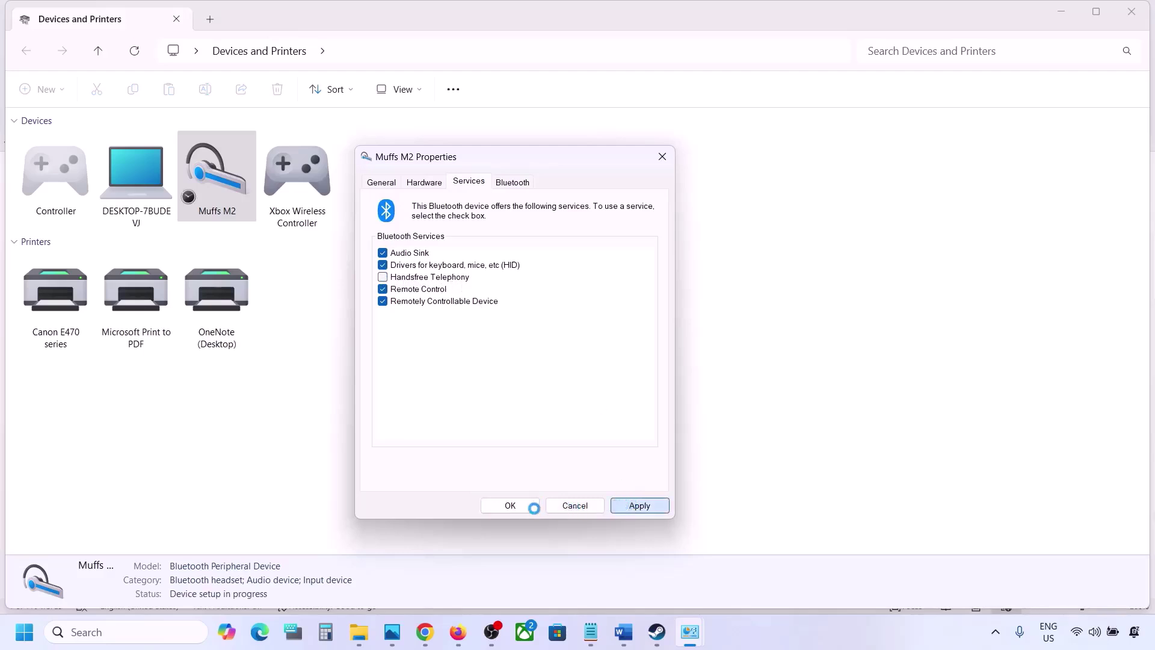
left_click(516, 507)
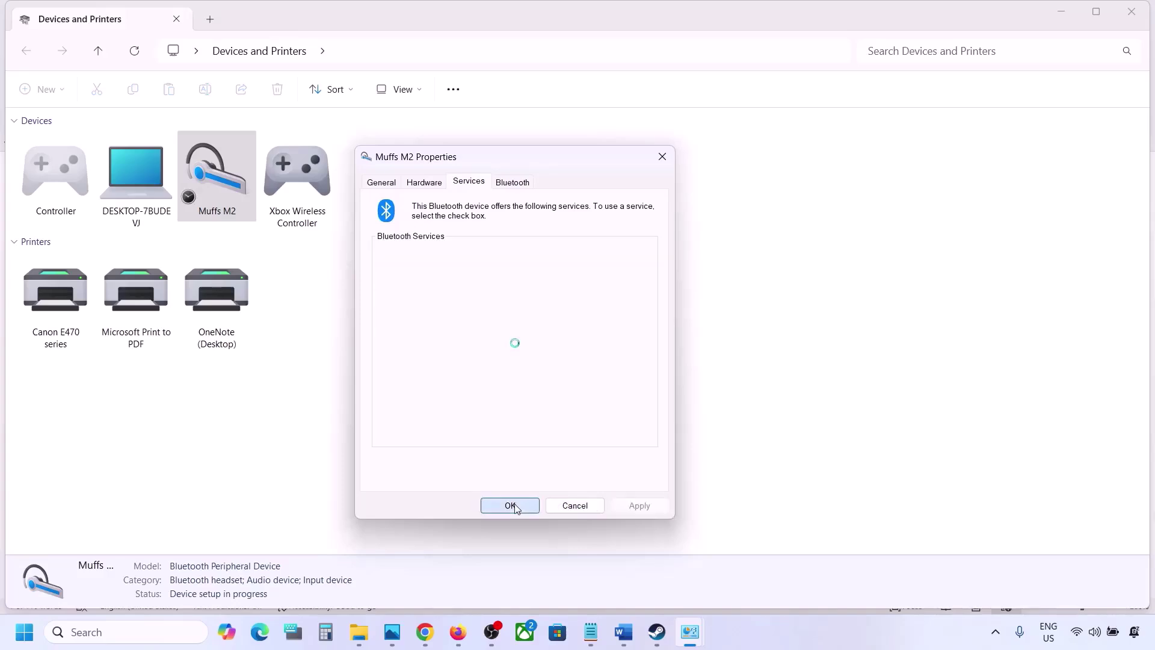
left_click(658, 636)
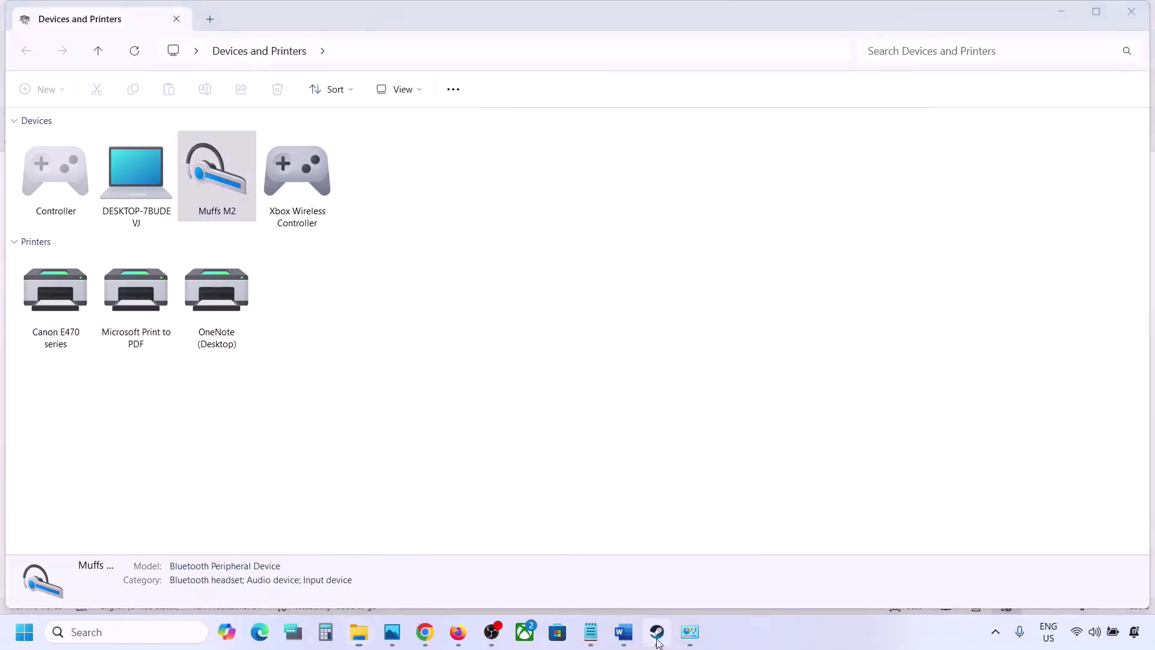
left_click(624, 633)
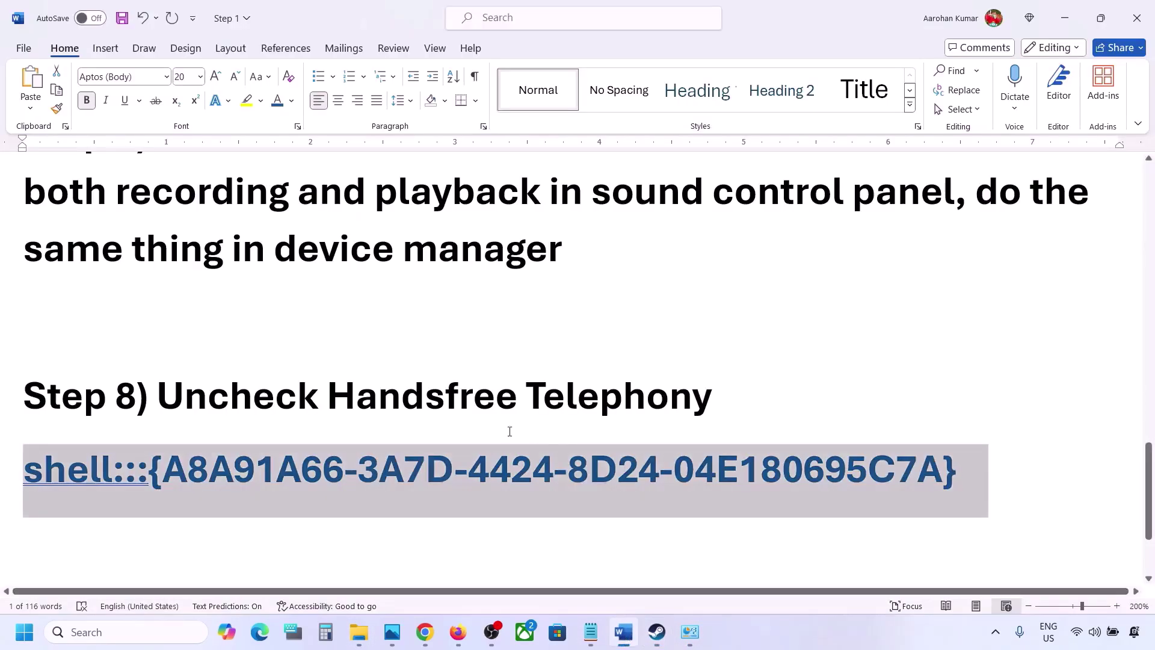
Highlight 'Install Audio Driver' in the Word guide and open Device Manager
scroll(510, 431, "down", 3)
left_click_drag(197, 464, 524, 475)
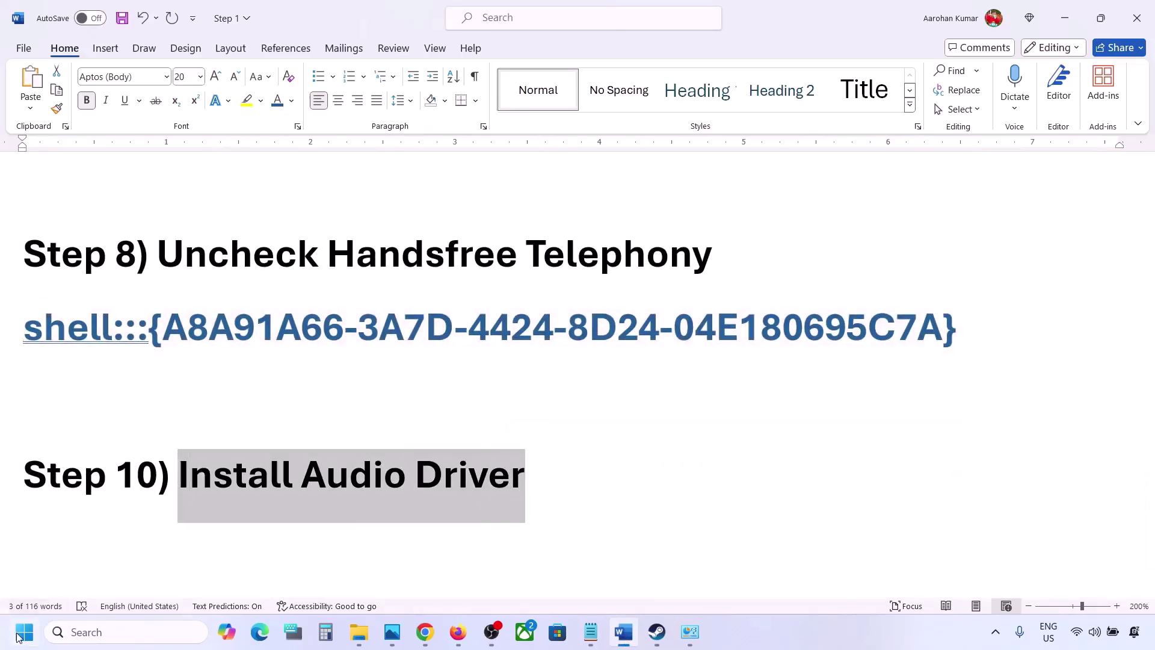
right_click(17, 637)
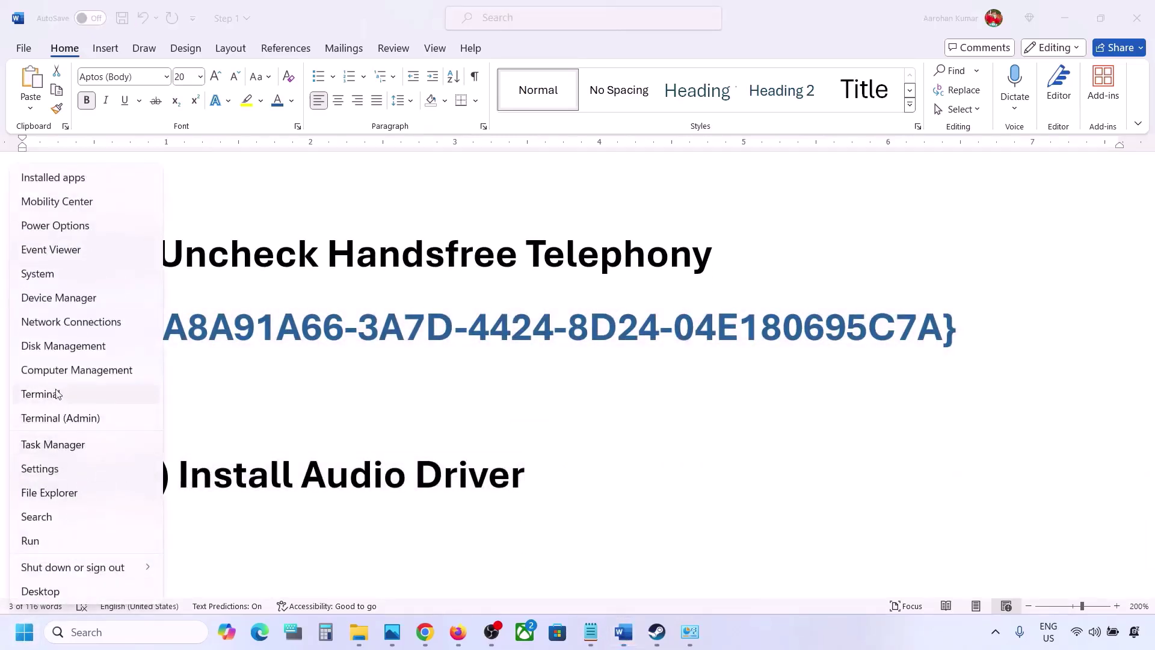
left_click(52, 298)
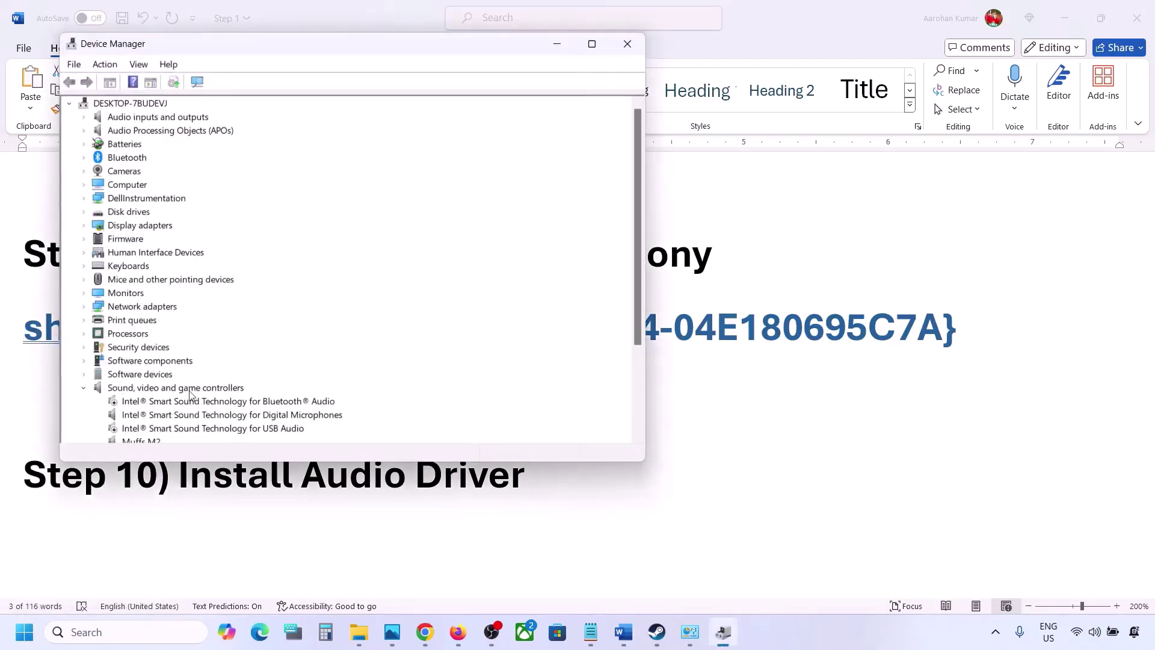
Update the Realtek(R) Audio driver by picking from drivers already on the computer
scroll(190, 395, "down", 2)
left_click(138, 403)
right_click(142, 407)
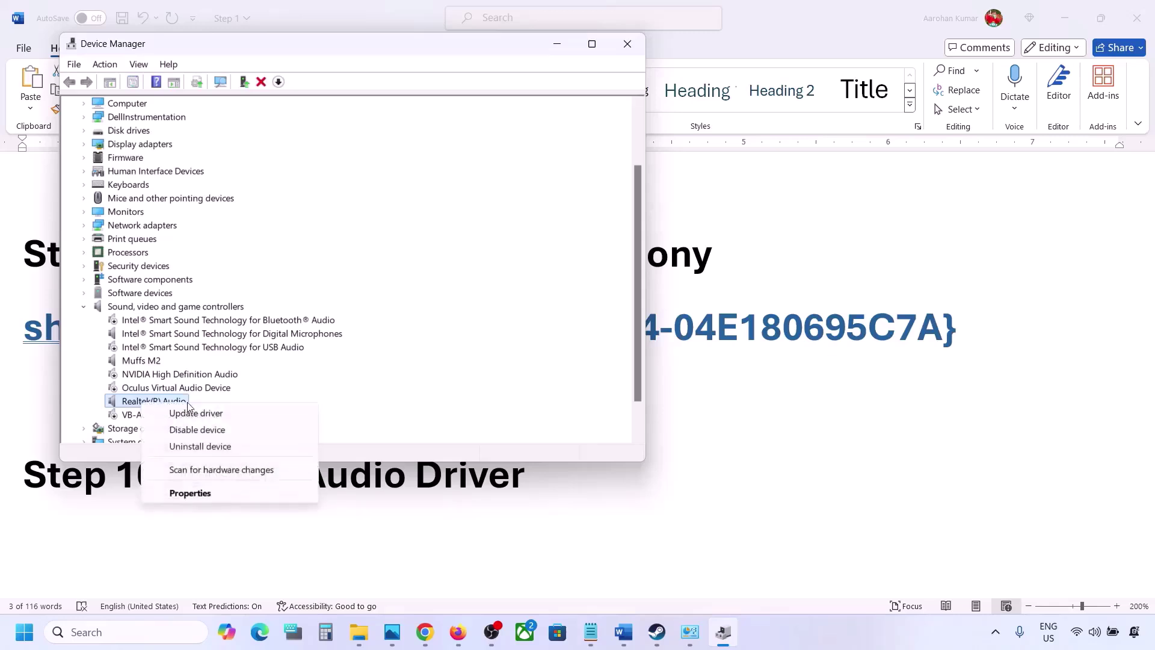
left_click(222, 415)
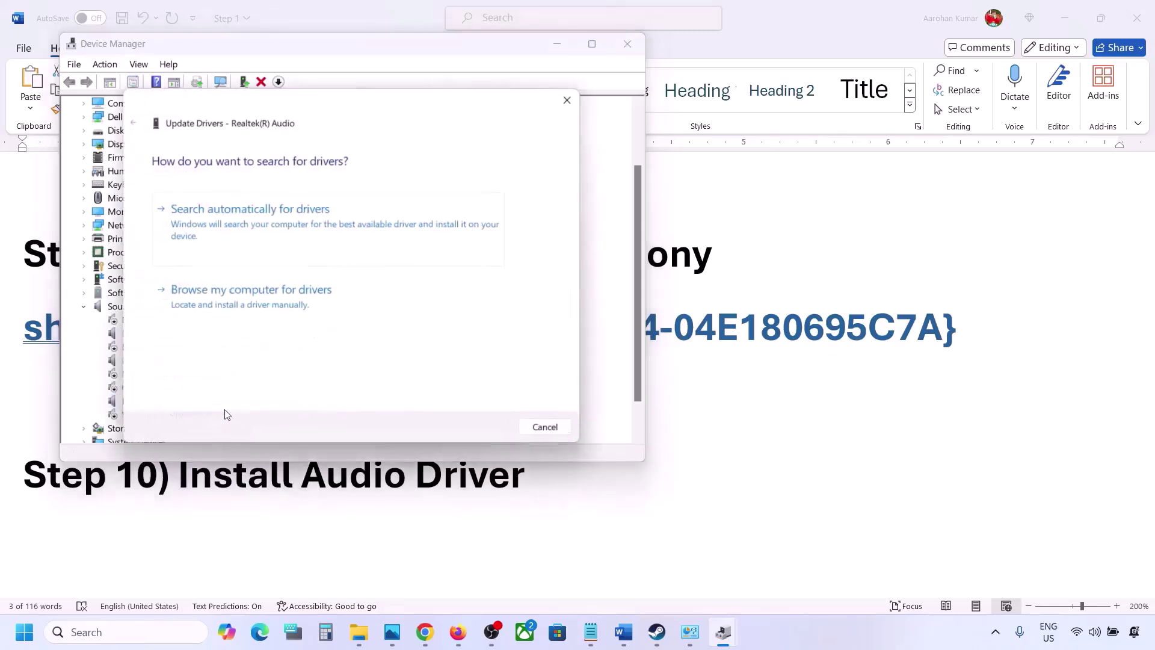
left_click(274, 307)
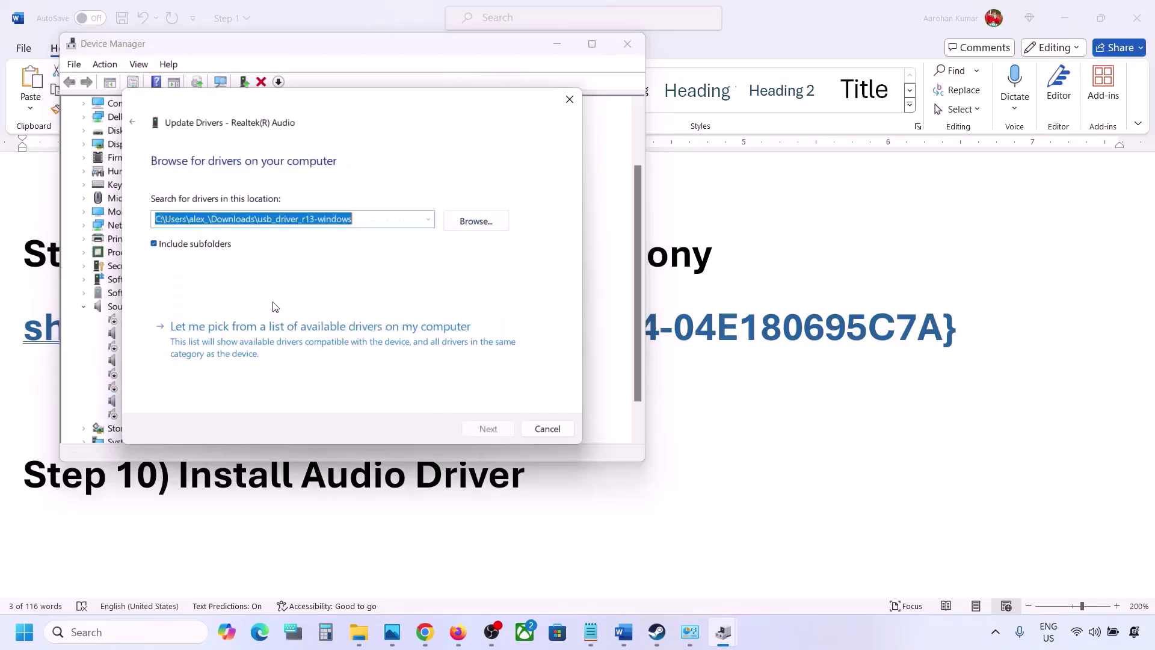
left_click(236, 344)
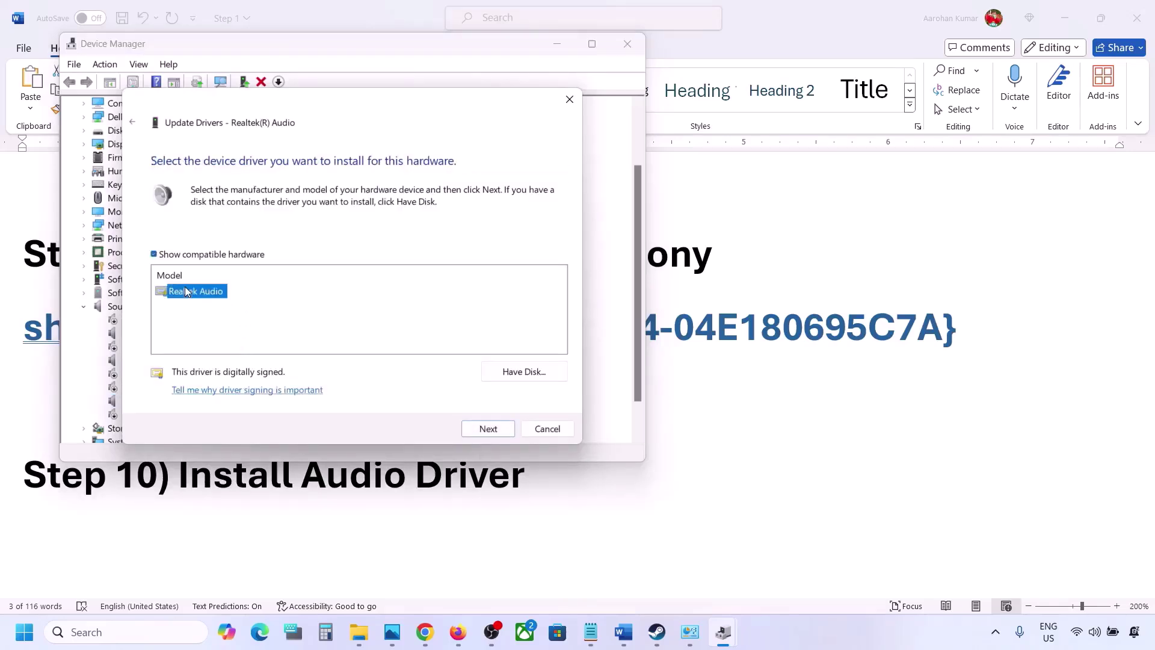
Close the driver update wizard and Device Manager
left_click_drag(341, 107, 475, 86)
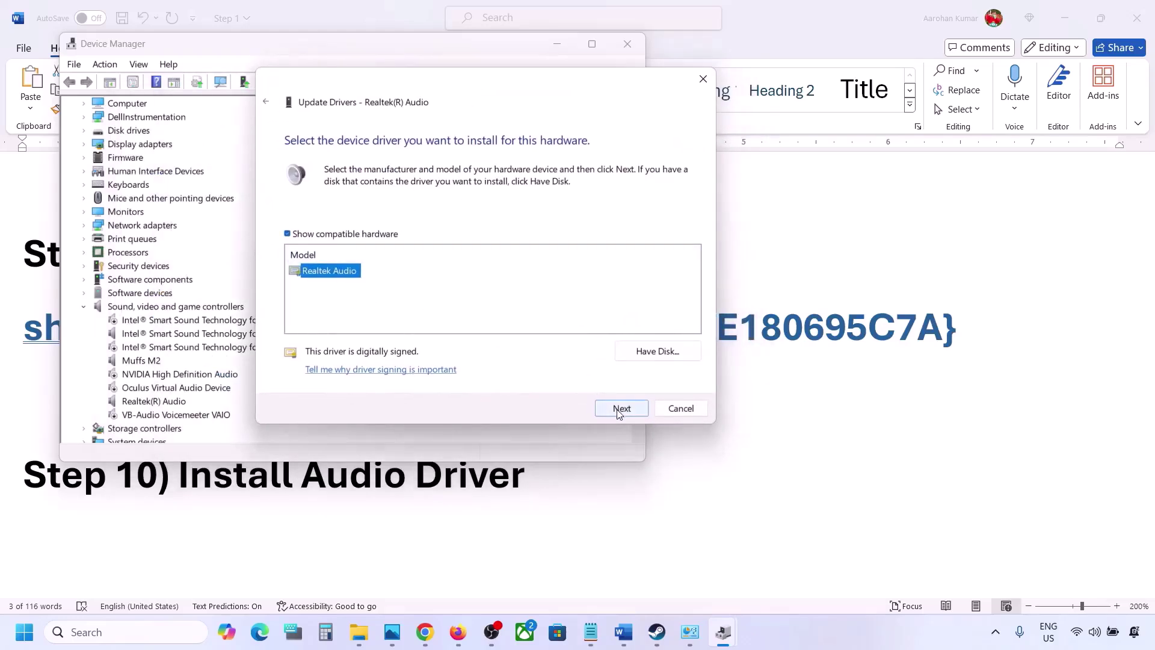
left_click(672, 413)
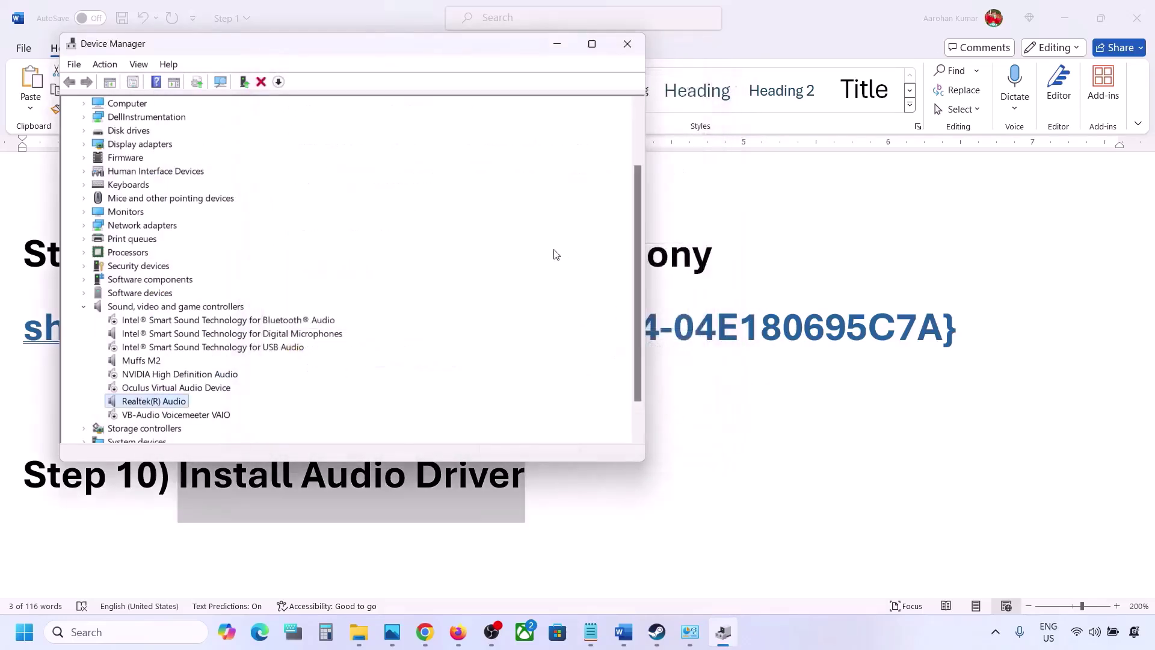
left_click(628, 44)
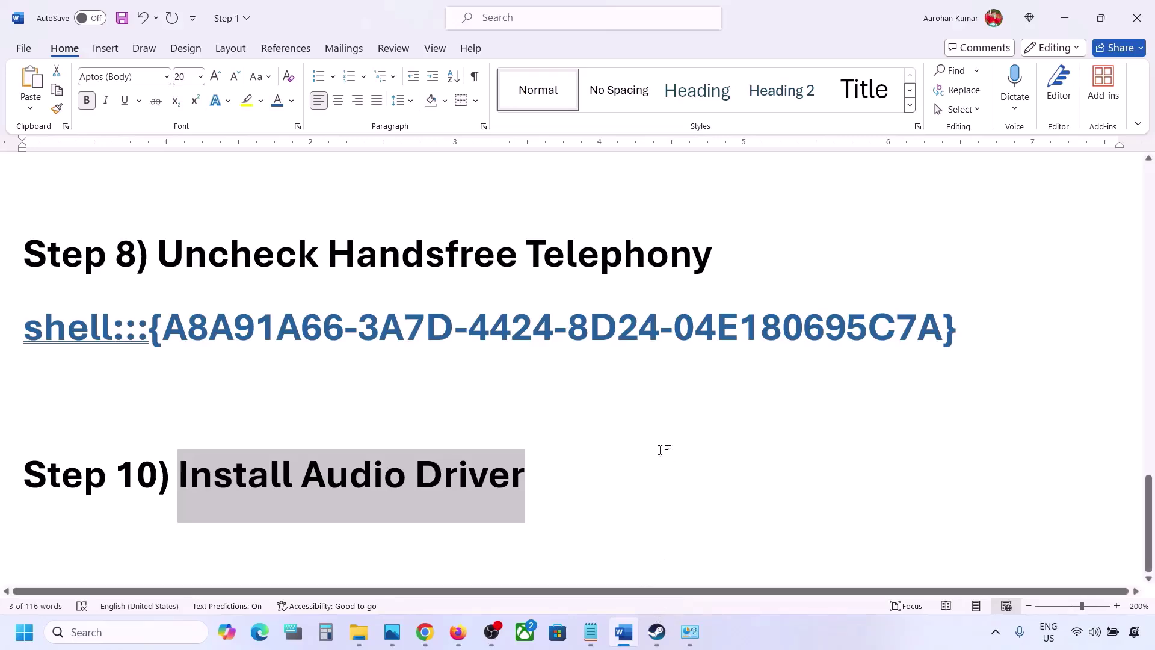
Scroll back up through the Step 10 Install Audio Driver notes in Word
scroll(660, 450, "up", 3)
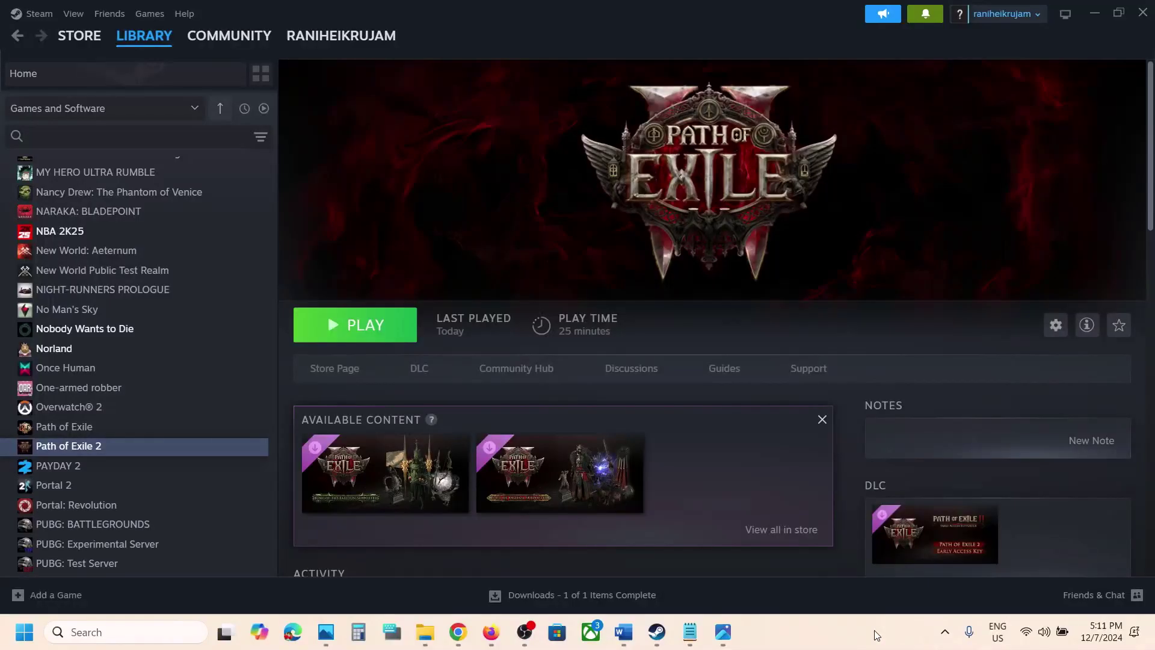
Verify integrity of Path of Exile 2's installed files and close its Properties
right_click(160, 448)
left_click(214, 557)
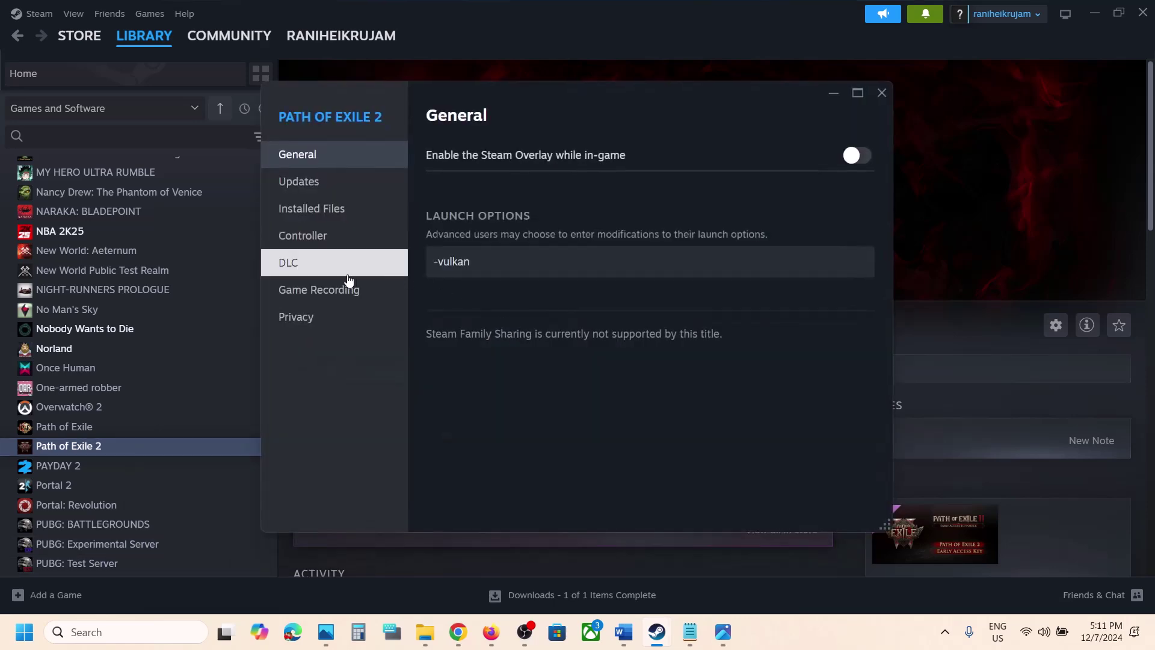
left_click(319, 210)
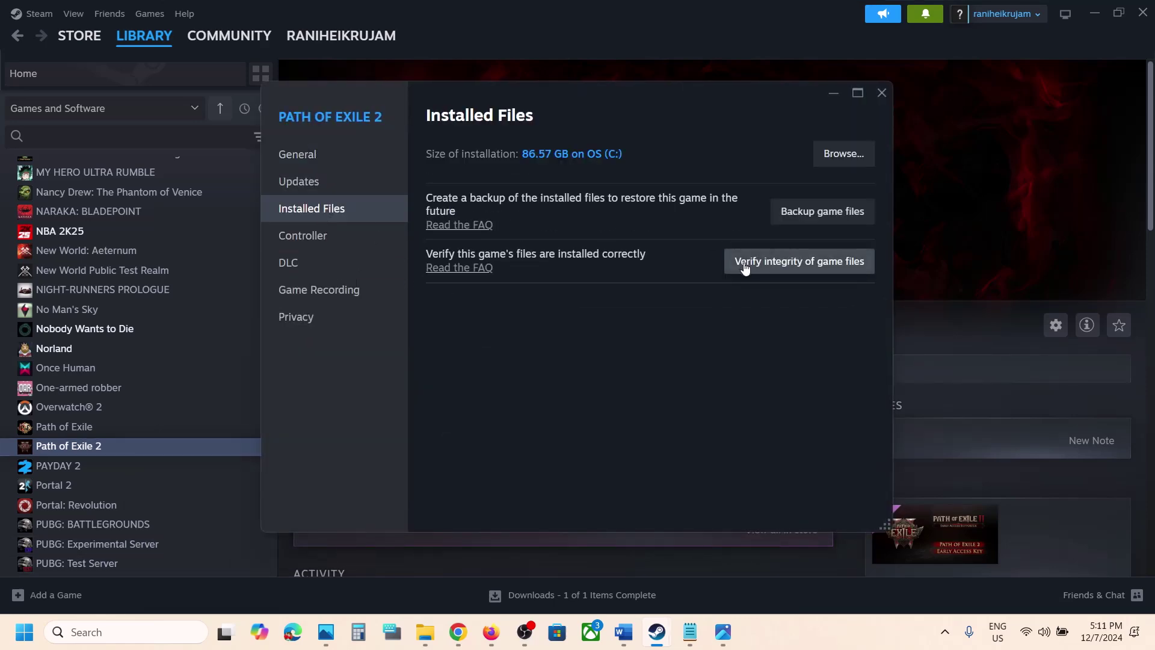
left_click(789, 265)
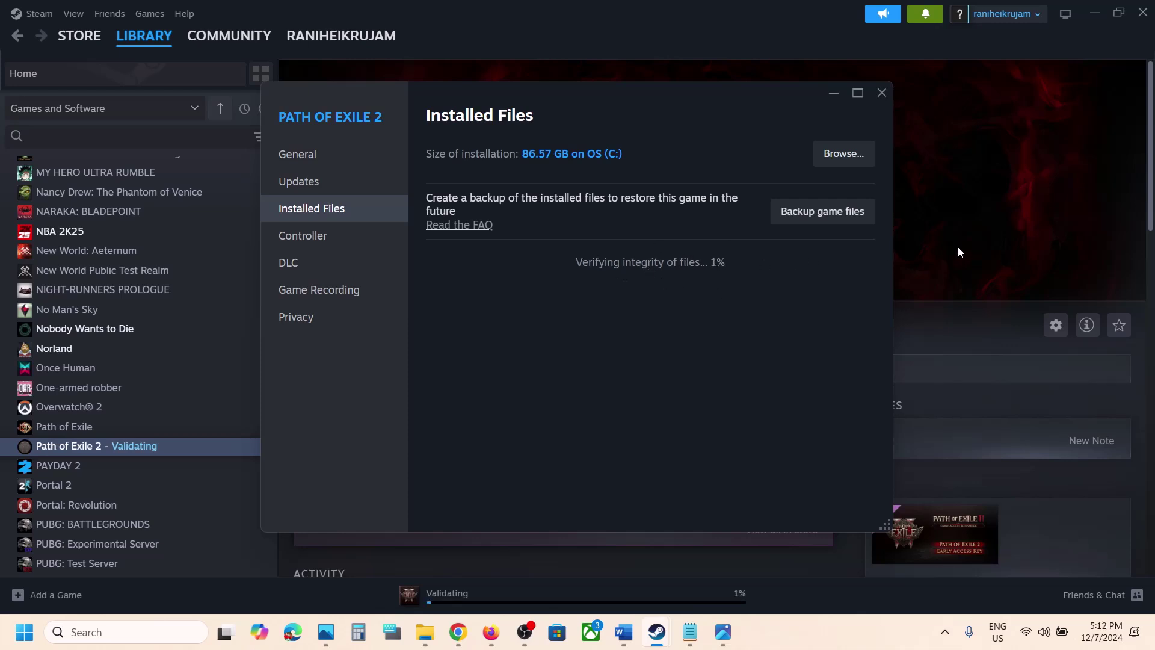
key("Escape")
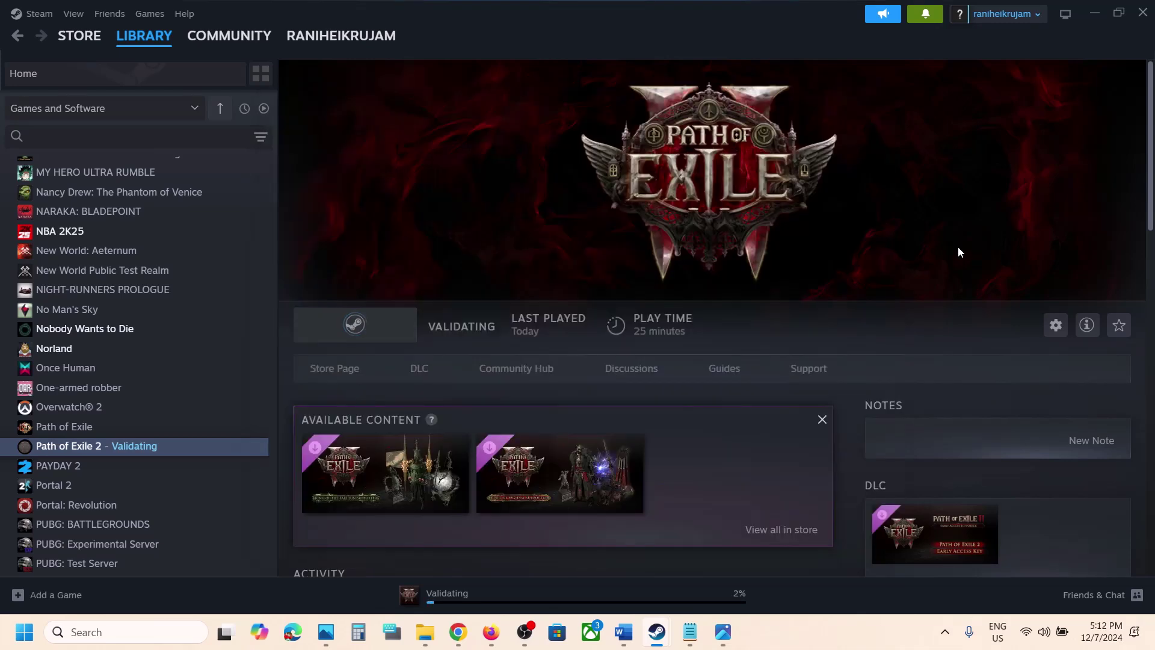